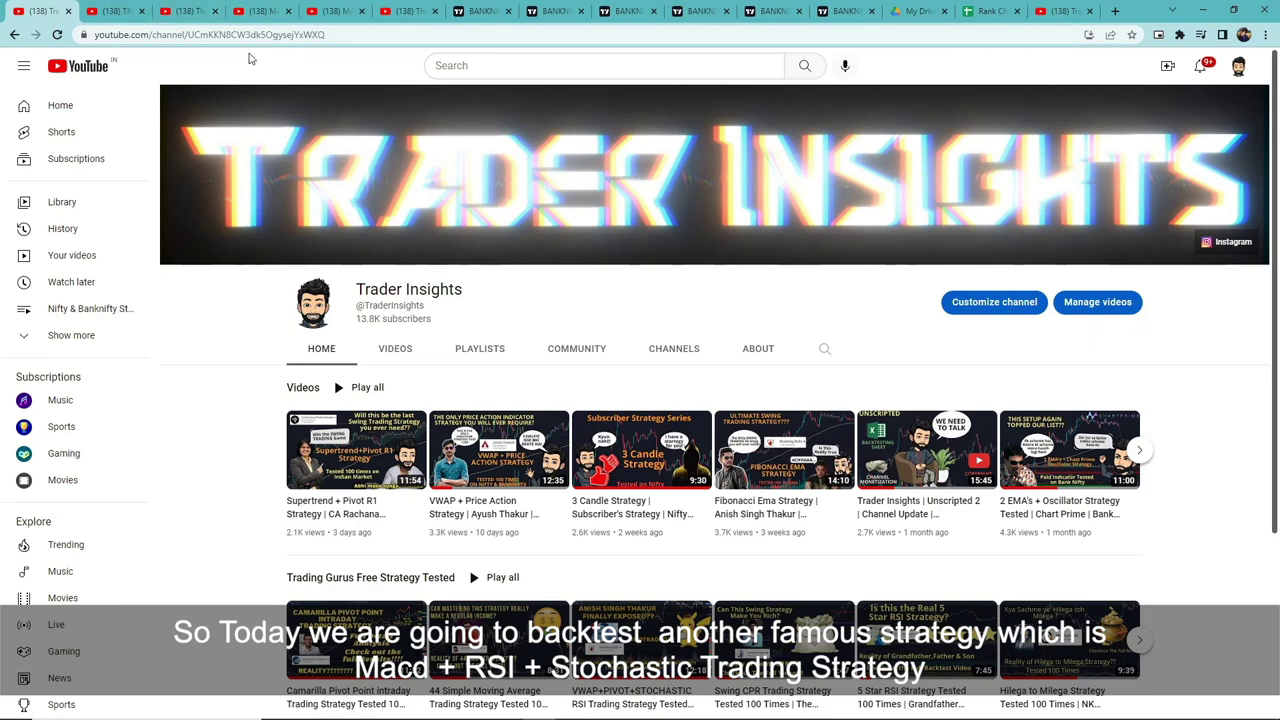
Step: Open the video "This Macd + RSI + Stochastic Trading Strategy Gives +675% Returns" and examine its title and claimed returns
{"action": "left_click", "coordinate": [213, 12]}
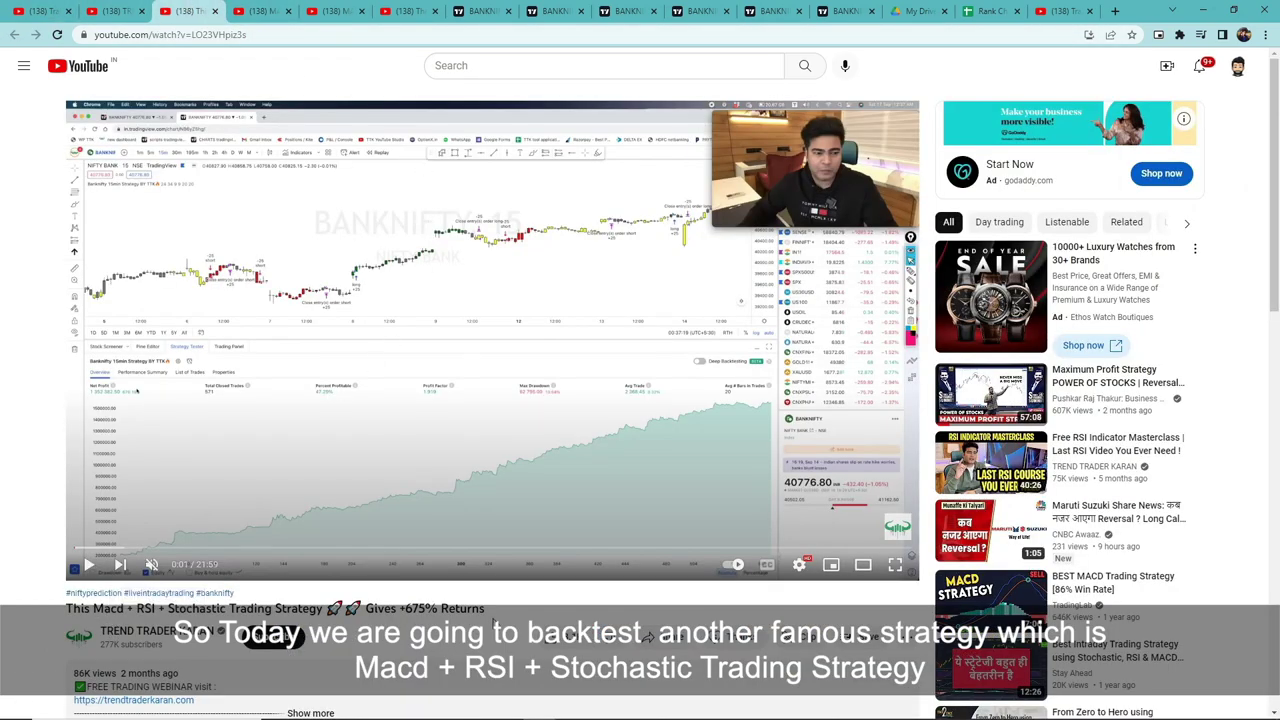
{"action": "scroll", "coordinate": [493, 623], "scroll_direction": "down", "scroll_amount": 1}
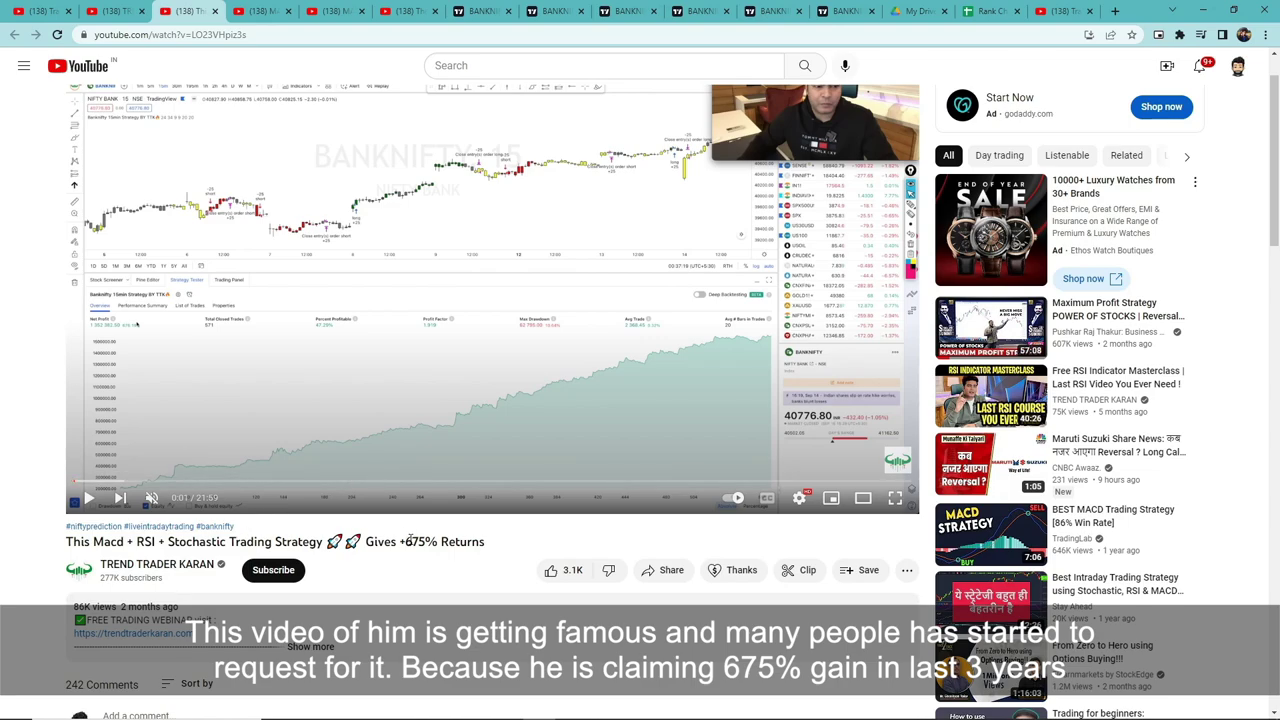
{"action": "left_click_drag", "start_coordinate": [400, 542], "coordinate": [487, 553]}
{"action": "left_click", "coordinate": [498, 545]}
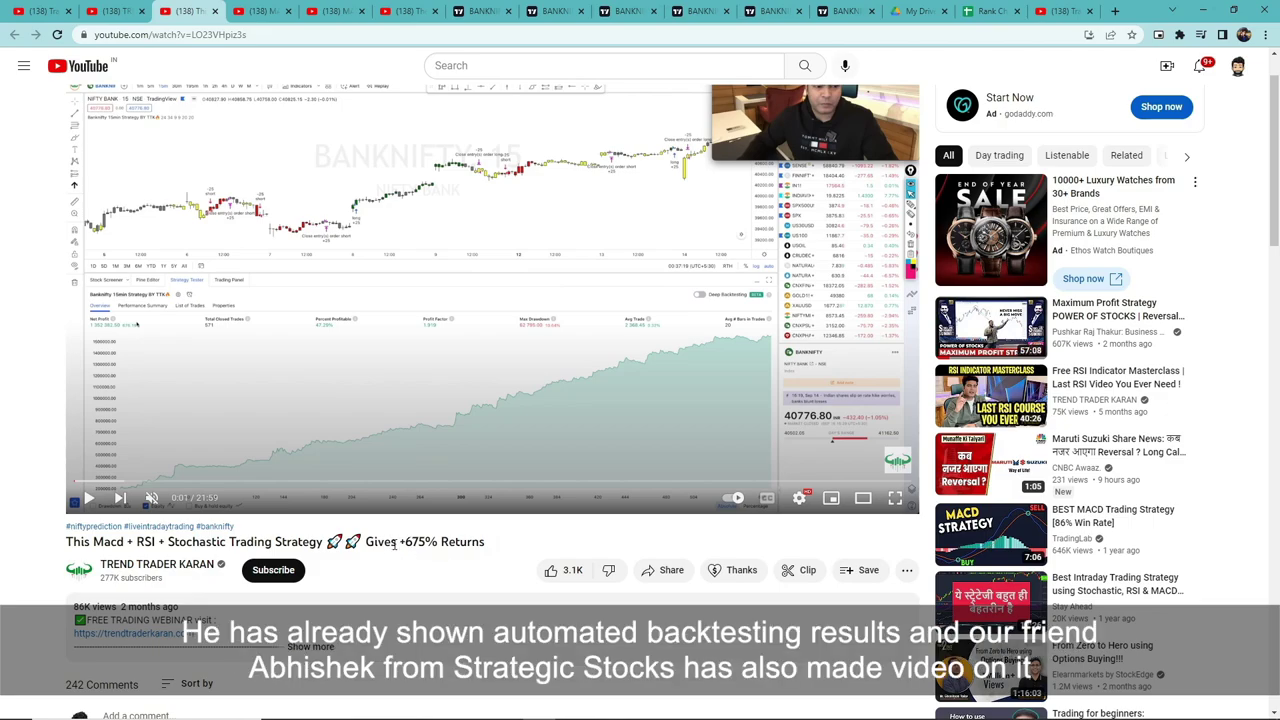
{"action": "scroll", "coordinate": [326, 362], "scroll_direction": "up", "scroll_amount": 2}
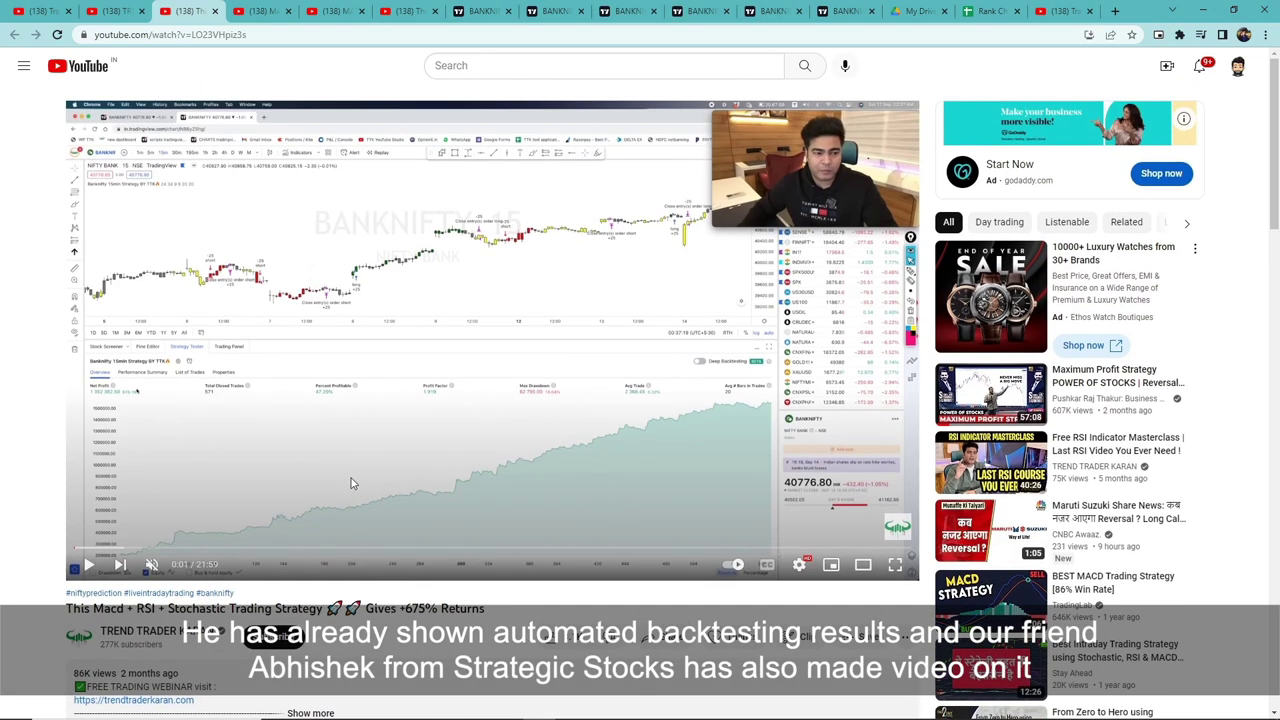
Step: Look over the Strategic Stocks video backtesting the MACD RSI Stochastic strategy on Nifty Bank, and return to the Trader Insights channel page
{"action": "left_click", "coordinate": [258, 11]}
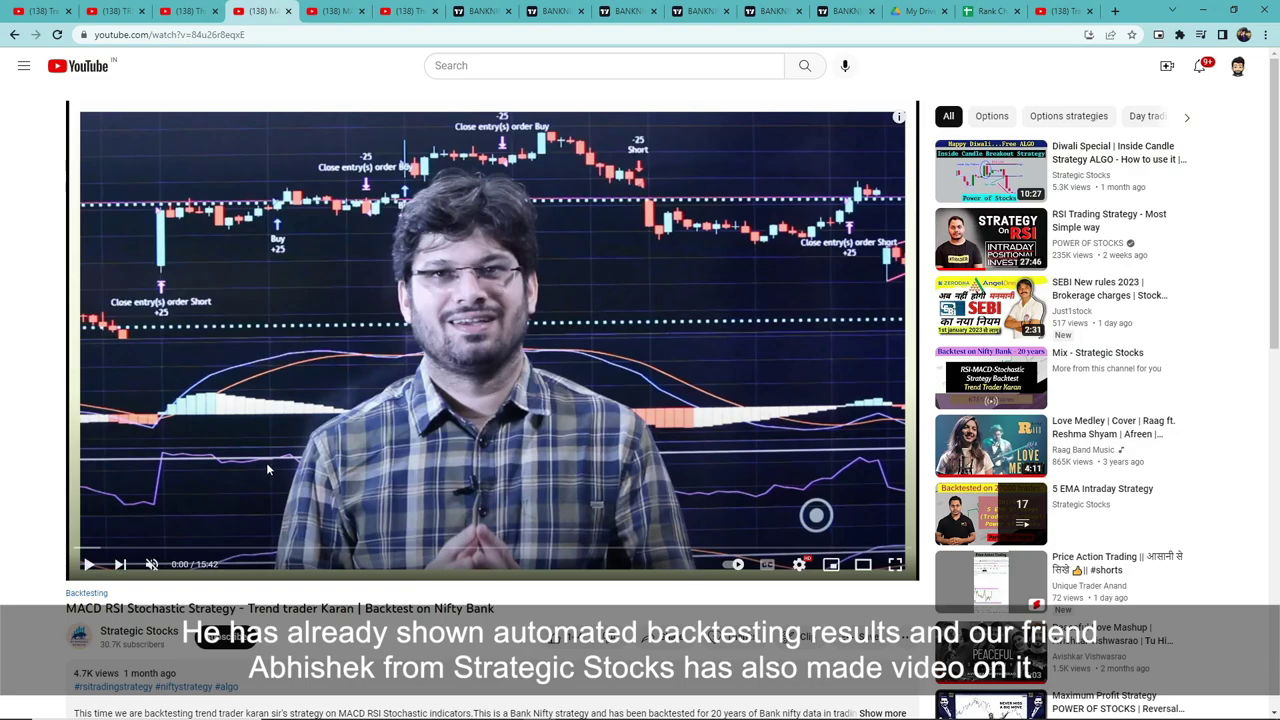
{"action": "scroll", "coordinate": [370, 409], "scroll_direction": "down", "scroll_amount": 1}
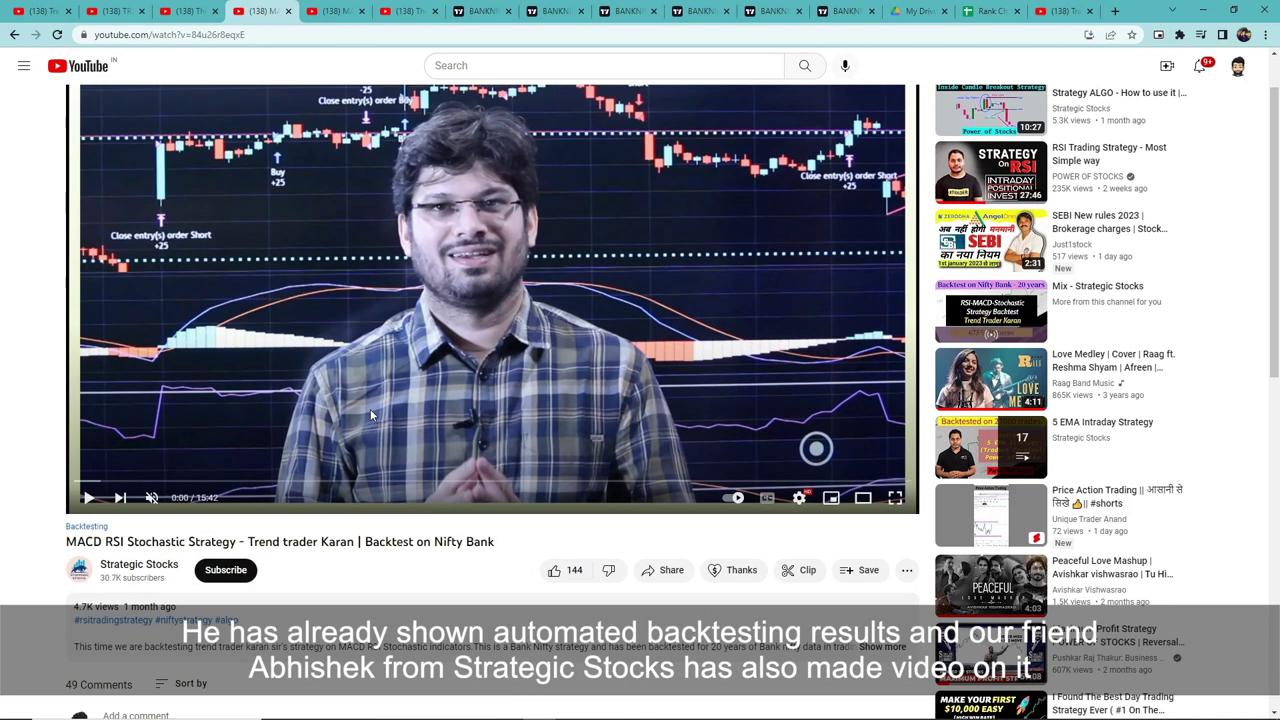
{"action": "scroll", "coordinate": [370, 409], "scroll_direction": "up", "scroll_amount": 1}
{"action": "left_click", "coordinate": [55, 7]}
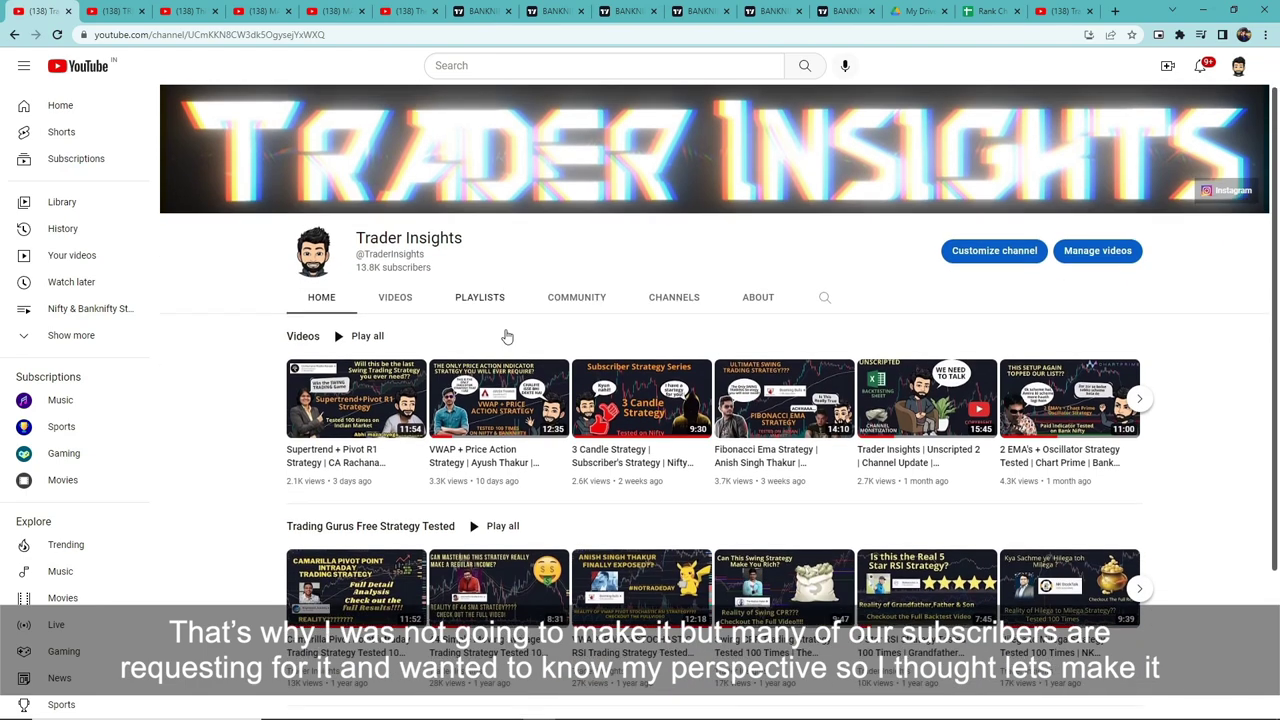
{"action": "scroll", "coordinate": [508, 334], "scroll_direction": "down", "scroll_amount": 1}
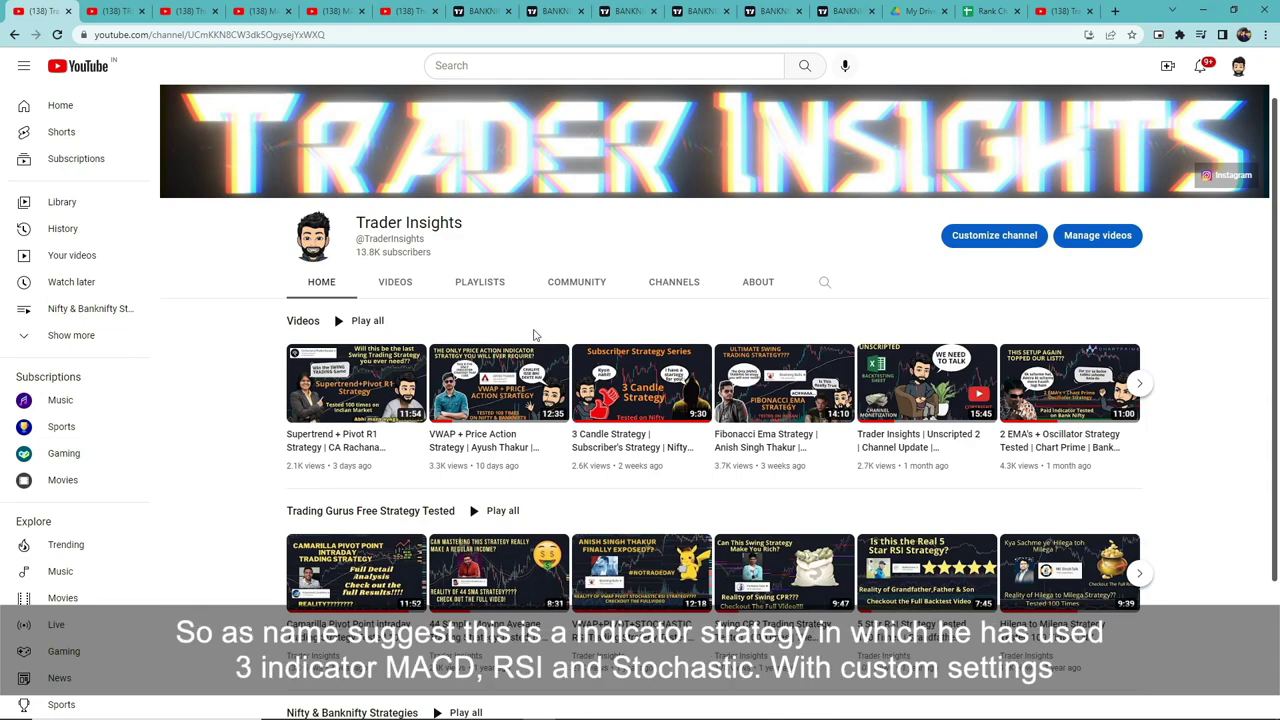
Step: View the MoneyShow video on the PowerX Strategy at about 9:57 and revisit the Strategic Stocks backtest video
{"action": "left_click", "coordinate": [476, 9]}
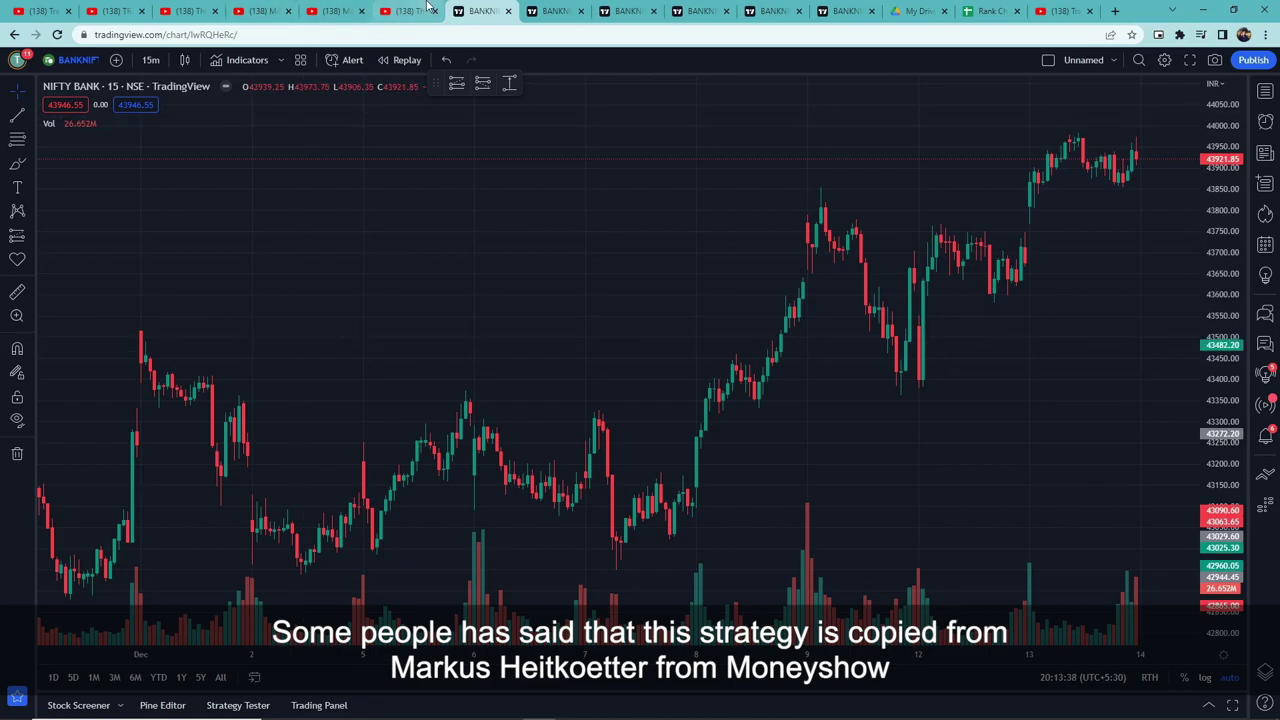
{"action": "left_click", "coordinate": [428, 9]}
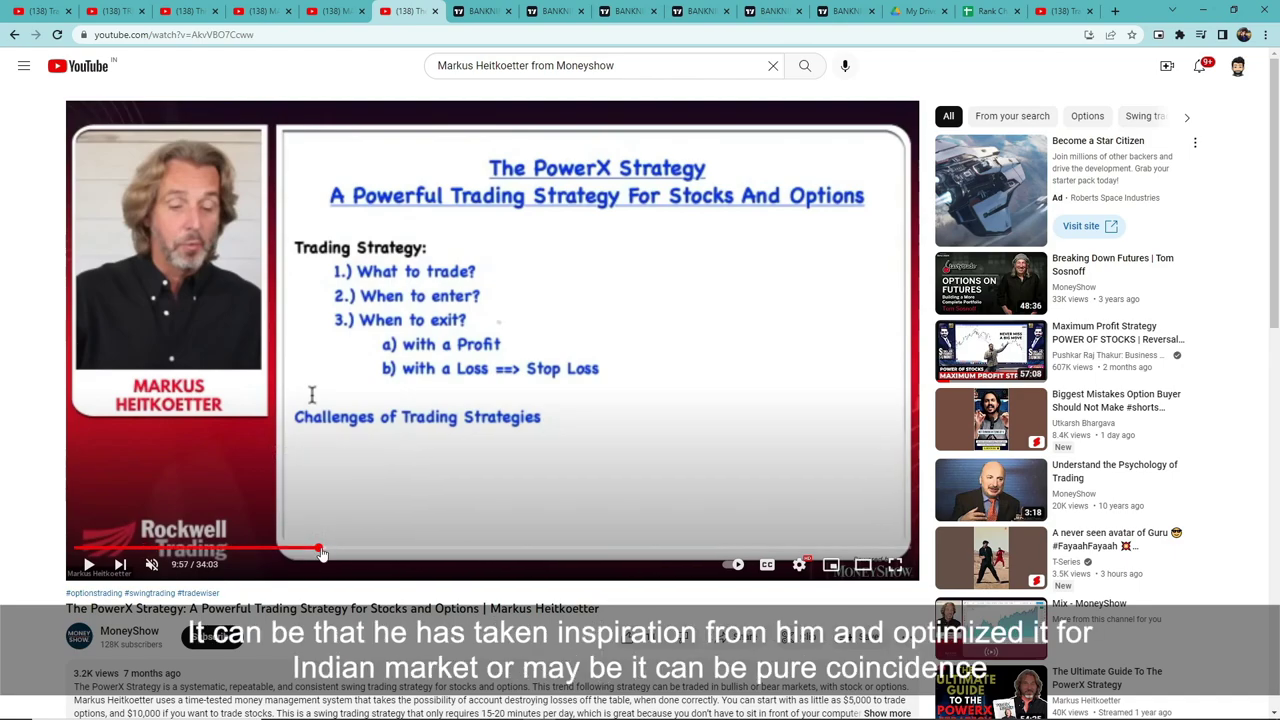
{"action": "left_click", "coordinate": [317, 548]}
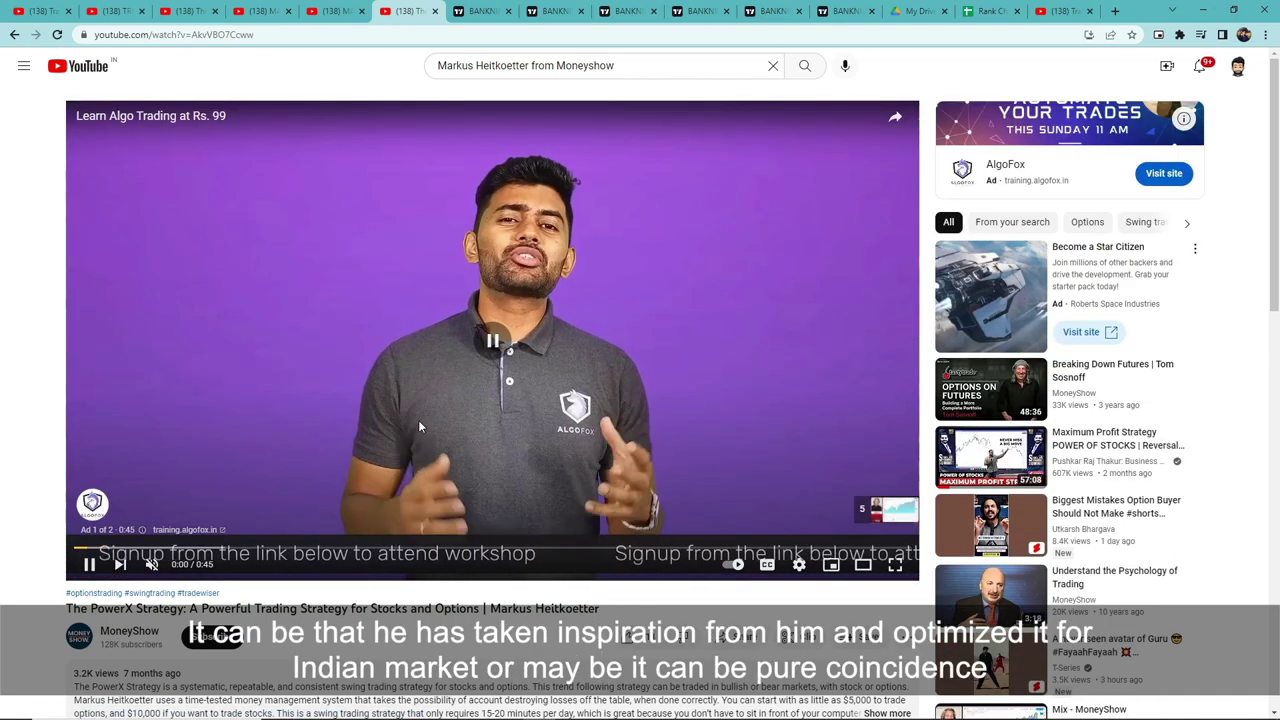
{"action": "left_click", "coordinate": [349, 10]}
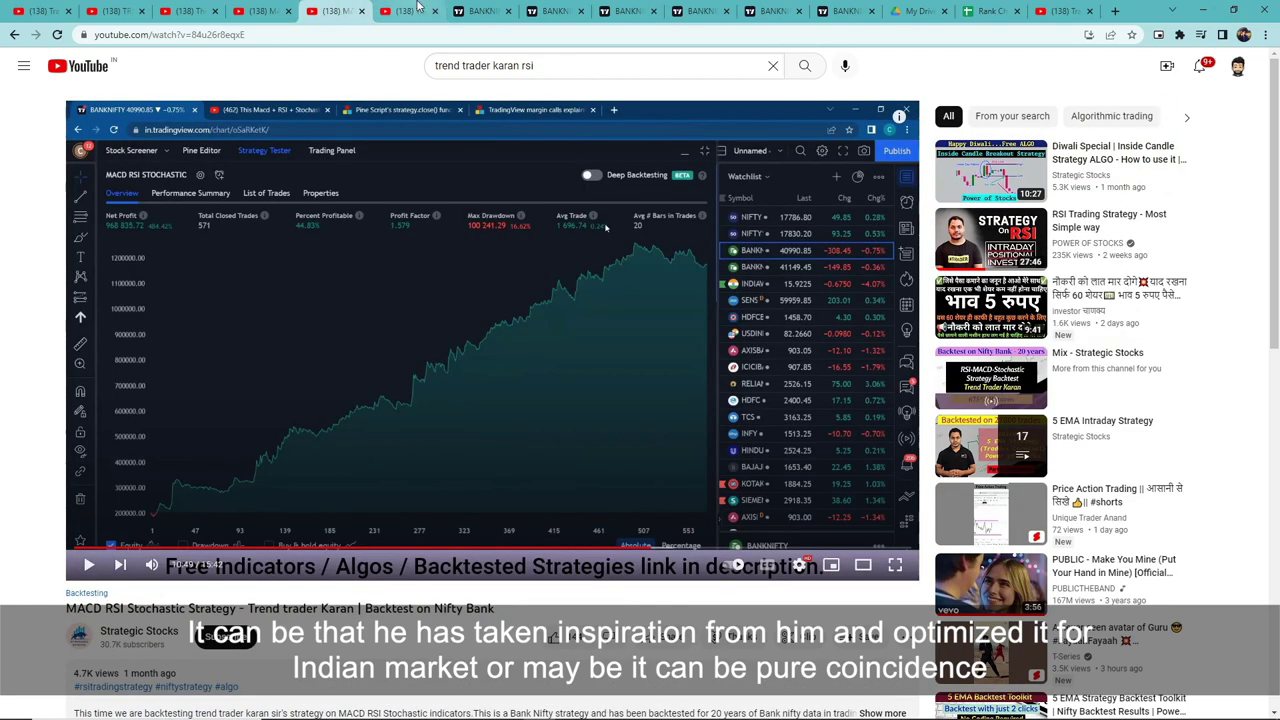
Step: Switch to TradingView and load the NSE Nifty Bank index (BANKNIFTY) on a 15-minute chart
{"action": "left_click", "coordinate": [480, 10]}
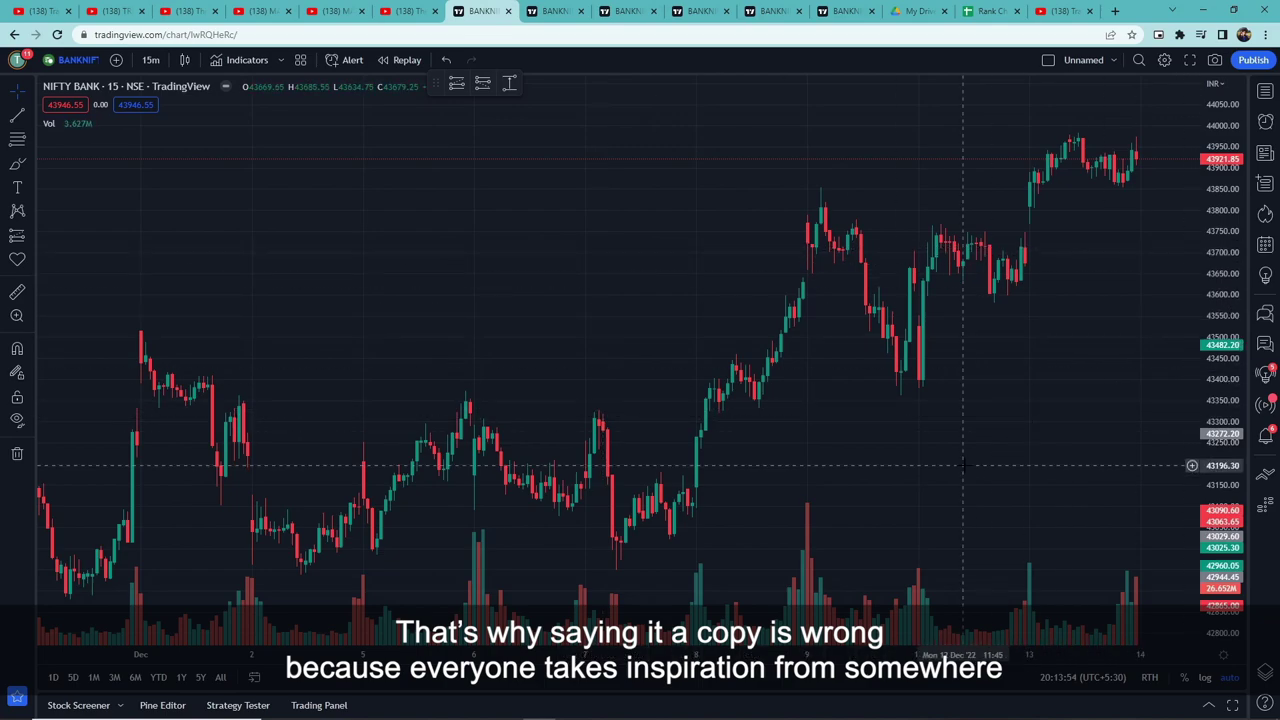
{"action": "left_click_drag", "start_coordinate": [963, 432], "coordinate": [979, 434]}
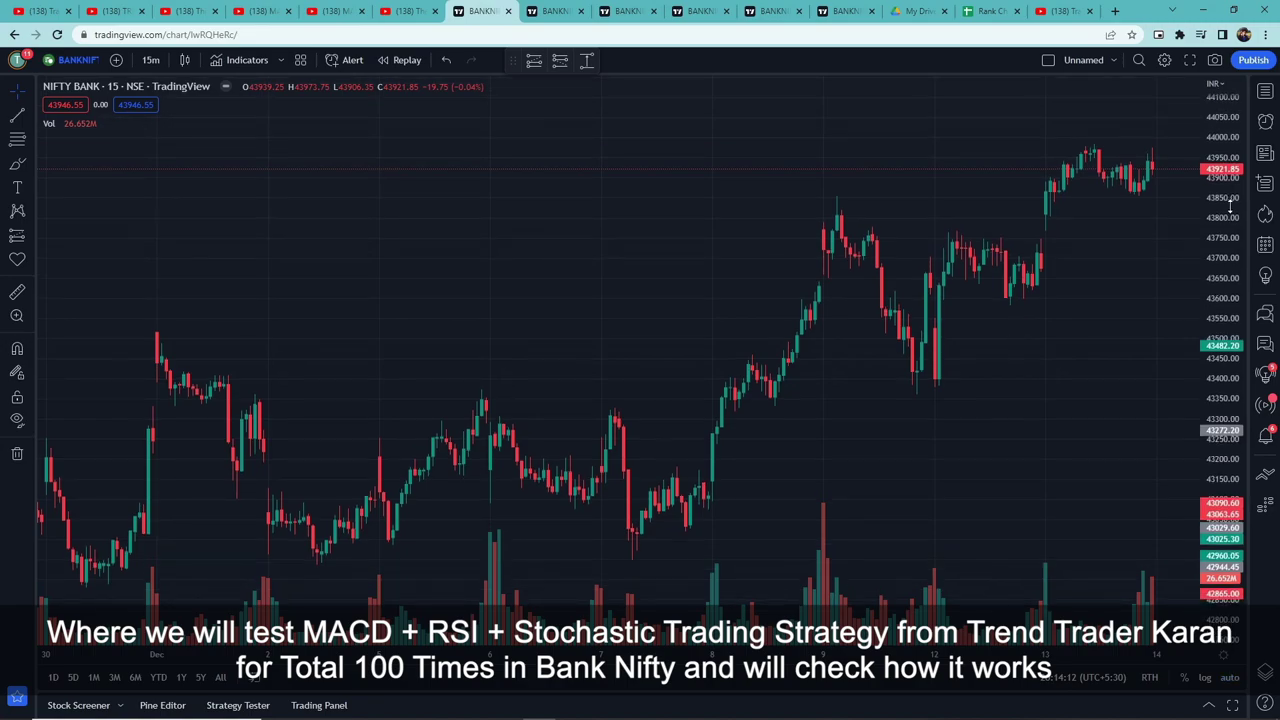
{"action": "left_click_drag", "start_coordinate": [1116, 352], "coordinate": [1106, 329]}
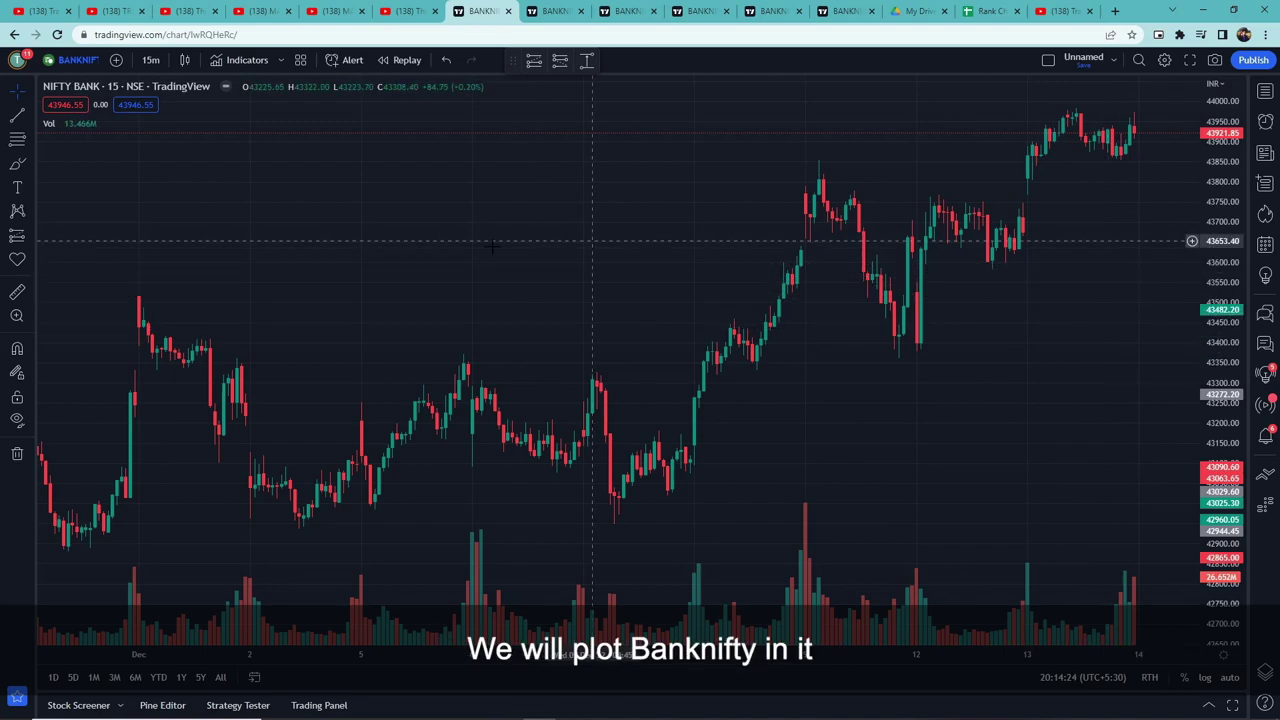
{"action": "left_click", "coordinate": [68, 62]}
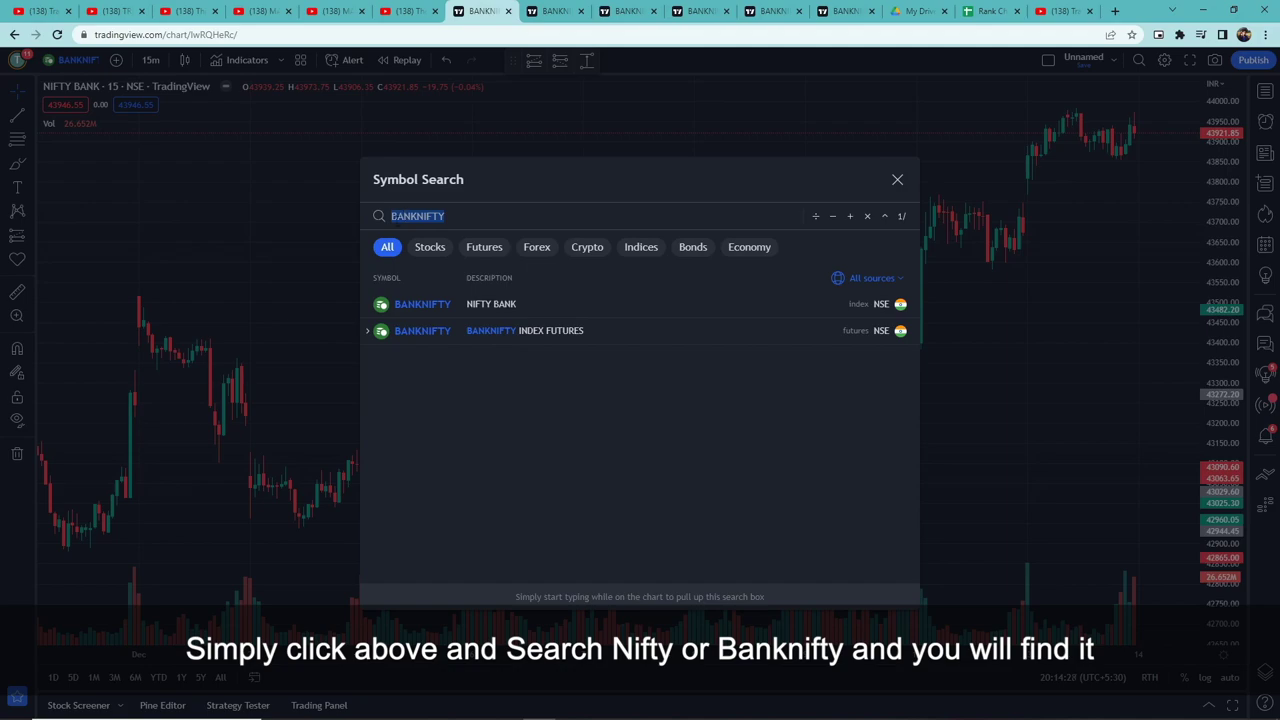
{"action": "left_click", "coordinate": [410, 306]}
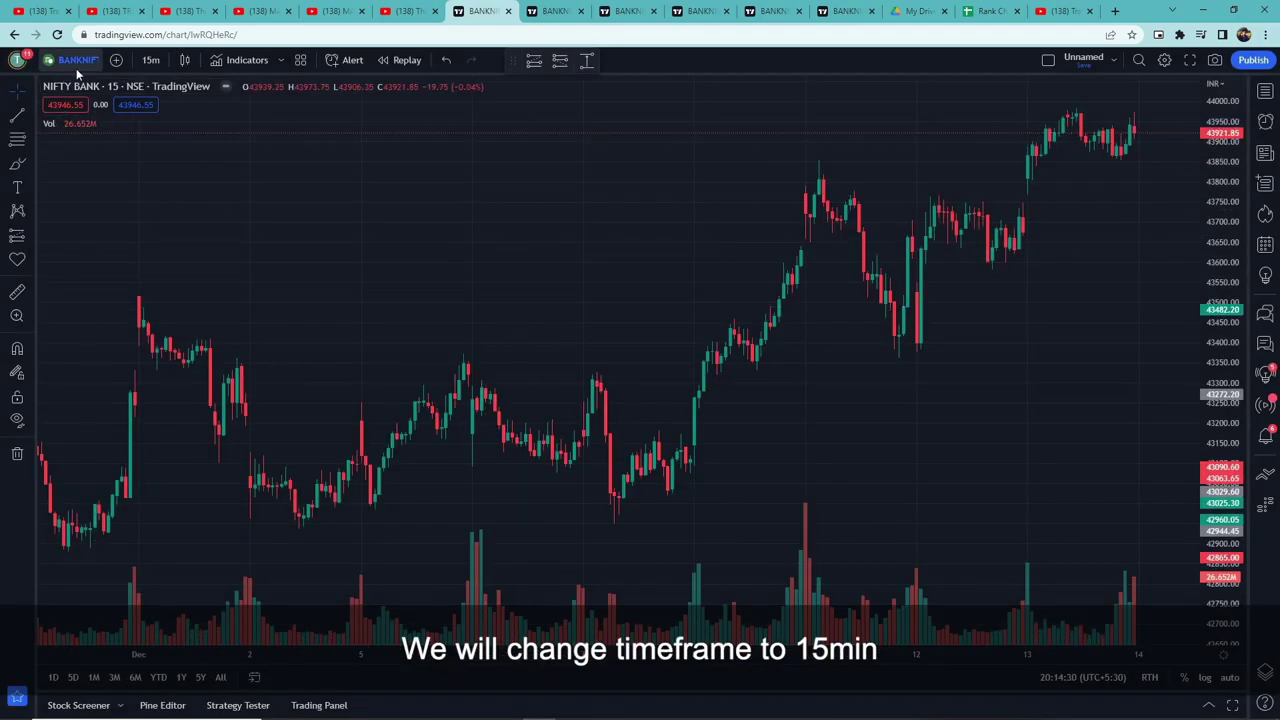
{"action": "left_click", "coordinate": [150, 60]}
{"action": "left_click", "coordinate": [156, 192]}
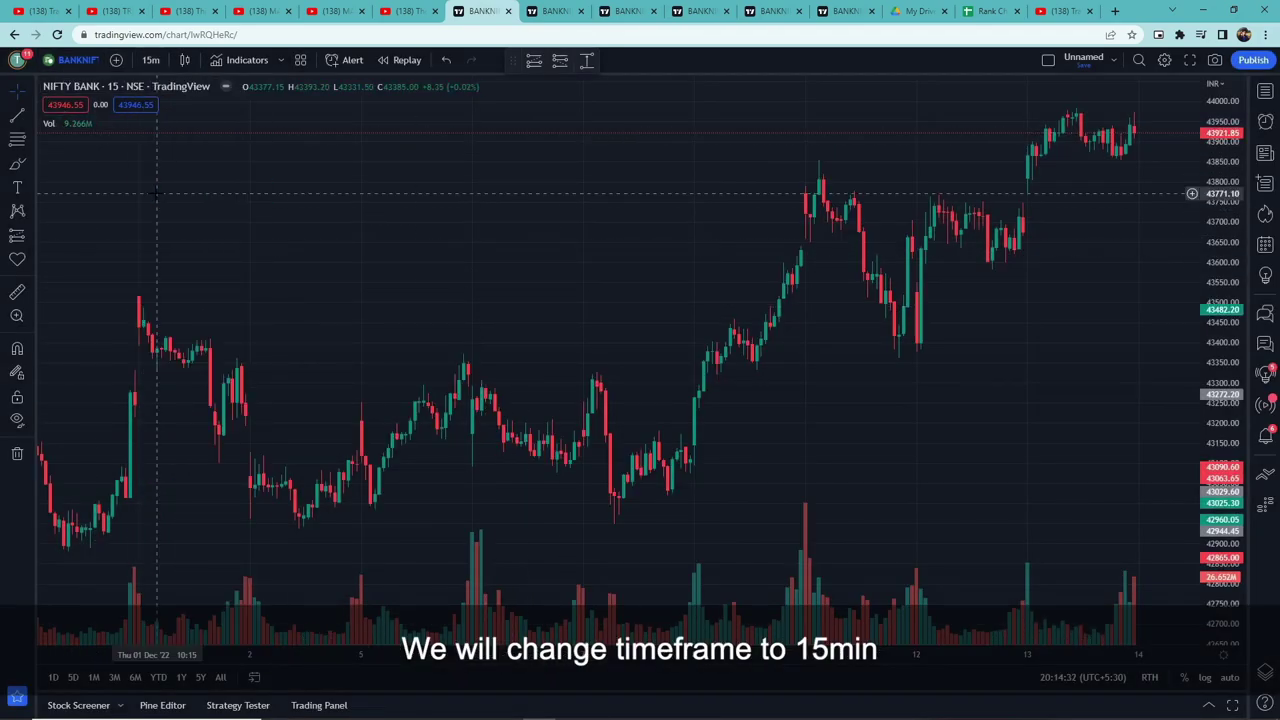
Step: Search the indicators for "macd" and add the built-in Moving Average Convergence Divergence to the chart
{"action": "left_click", "coordinate": [243, 60]}
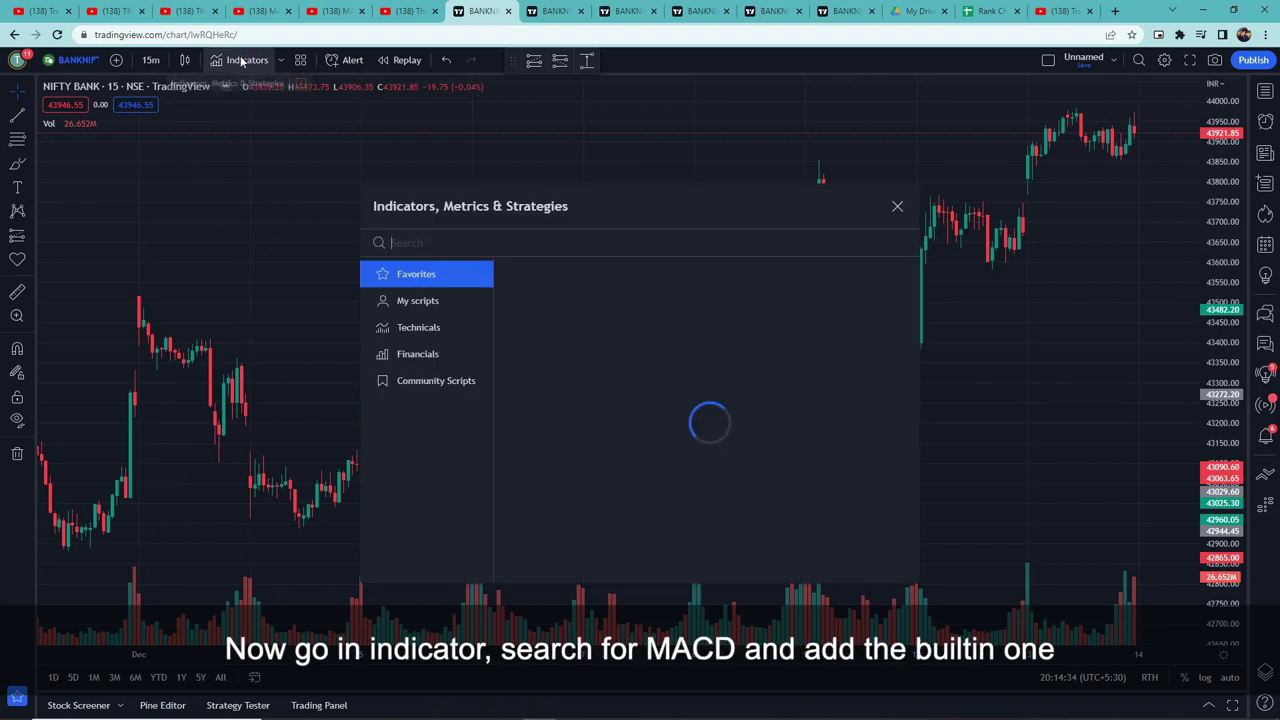
{"action": "type", "text": "macd"}
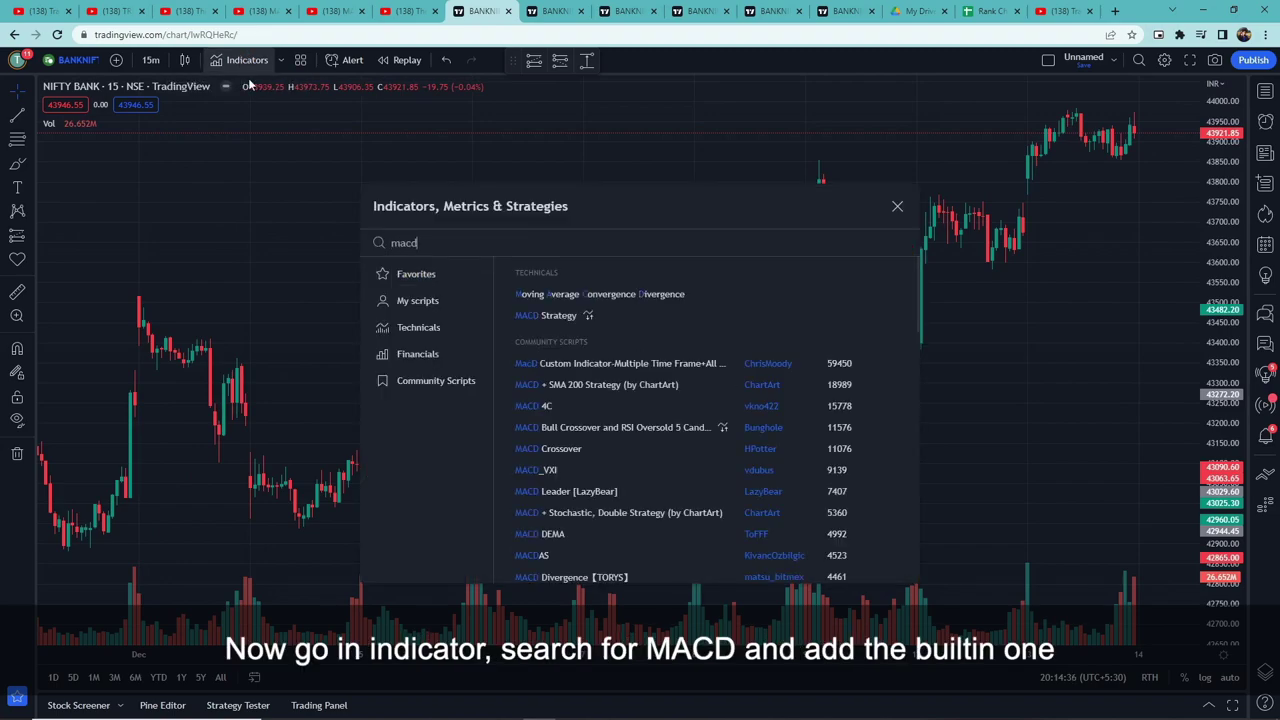
{"action": "left_click", "coordinate": [632, 294]}
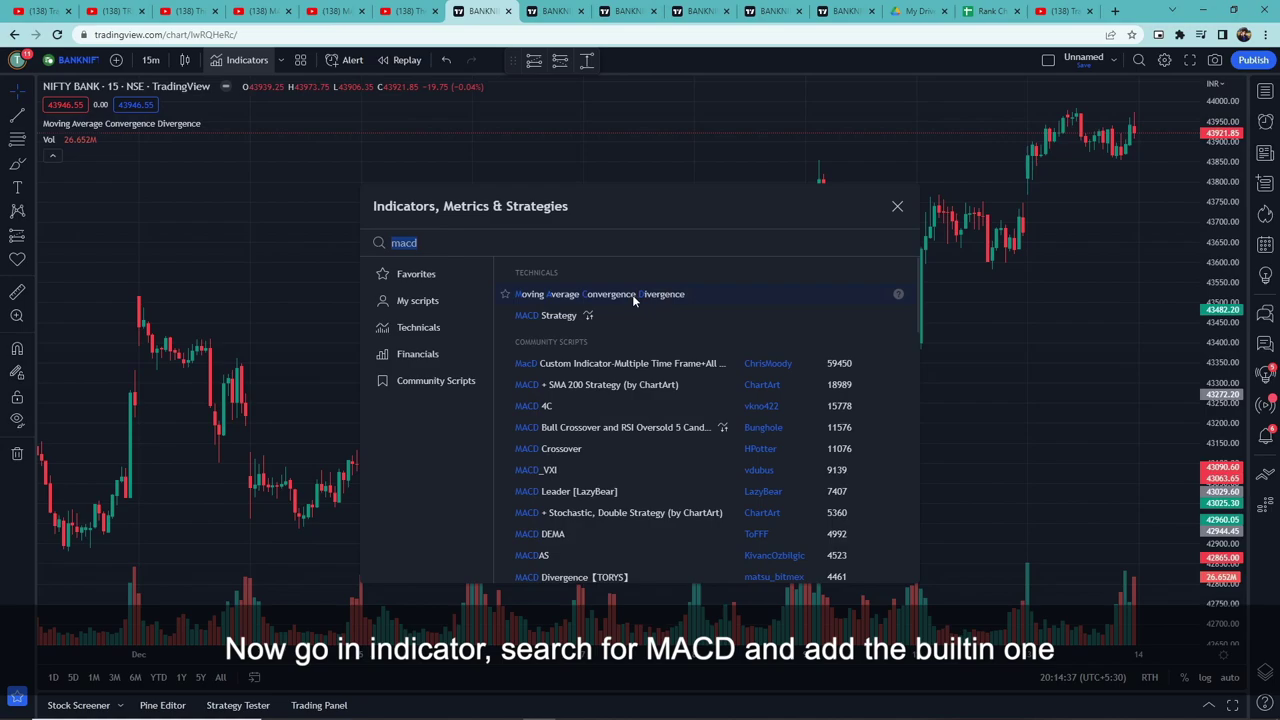
{"action": "left_click", "coordinate": [897, 208]}
Step: Set the MACD indicator's fast length to 24 and its slow length to 34
{"action": "left_click", "coordinate": [188, 513]}
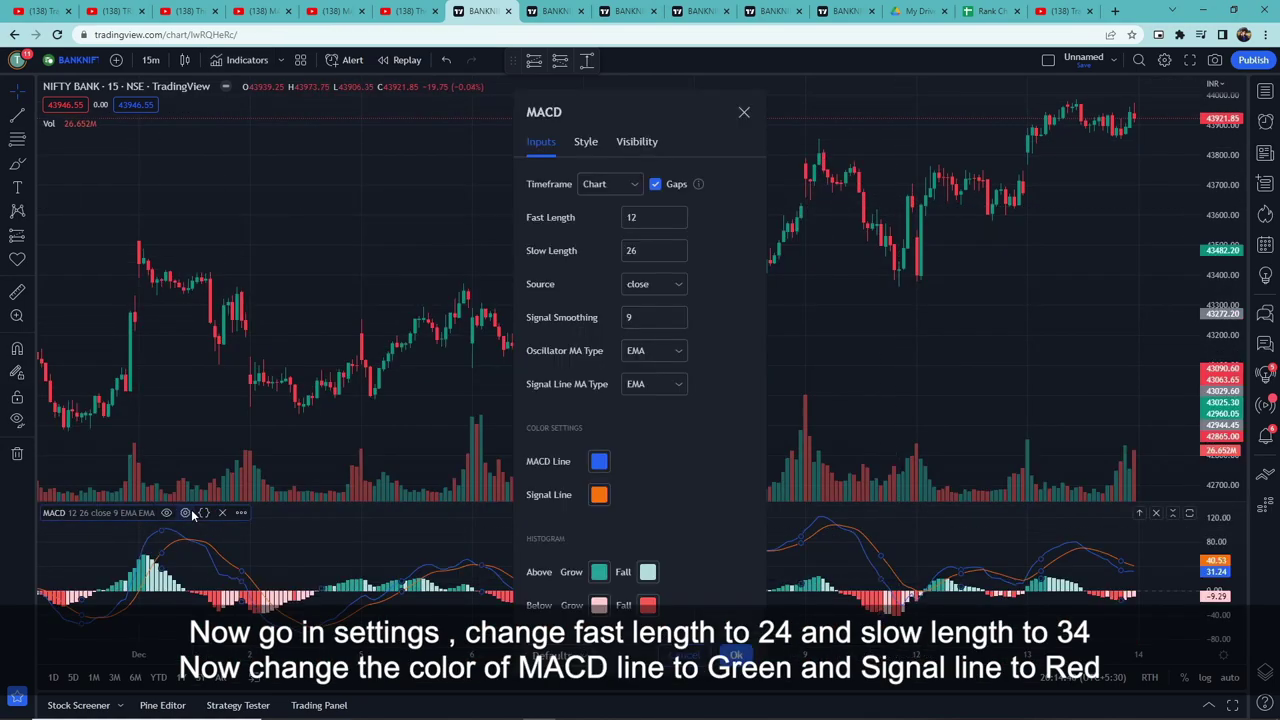
{"action": "left_click", "coordinate": [650, 217]}
{"action": "key", "text": "Tab"}
{"action": "type", "text": "34"}
Step: Color the MACD line green and the signal line red, and apply the MACD settings
{"action": "left_click", "coordinate": [585, 142]}
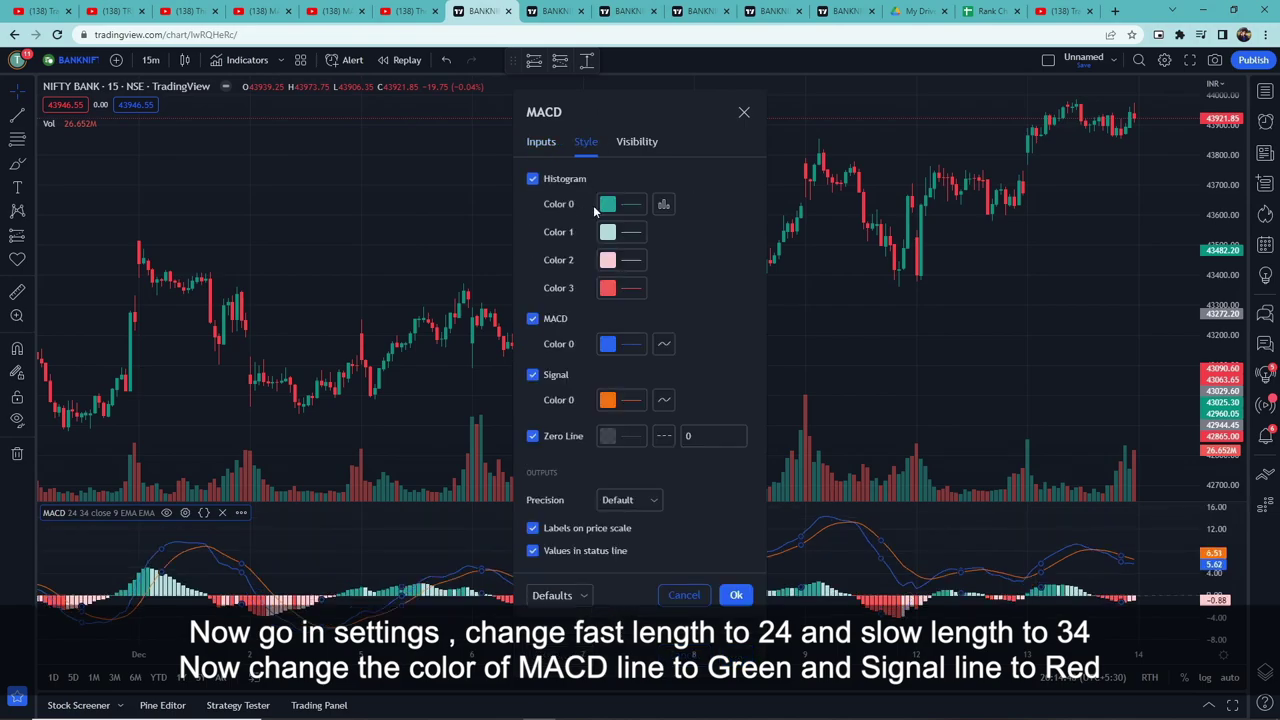
{"action": "left_click", "coordinate": [610, 347]}
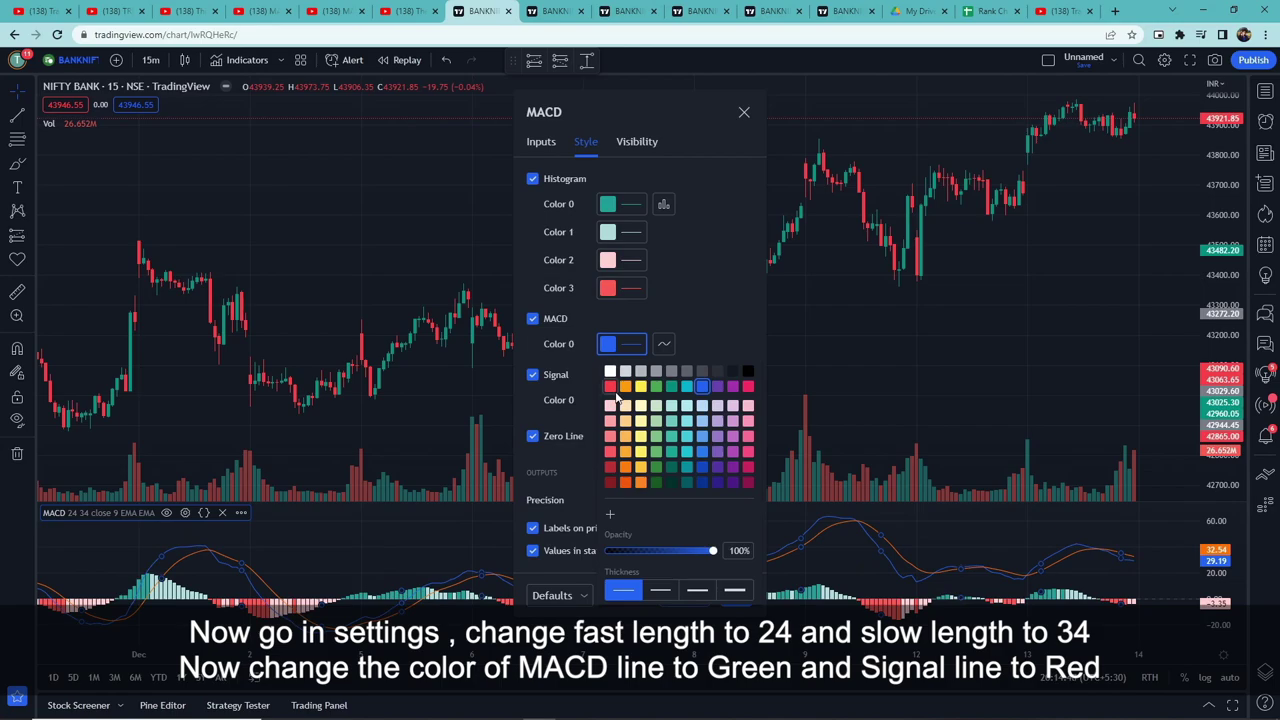
{"action": "left_click", "coordinate": [656, 386]}
{"action": "left_click", "coordinate": [628, 402]}
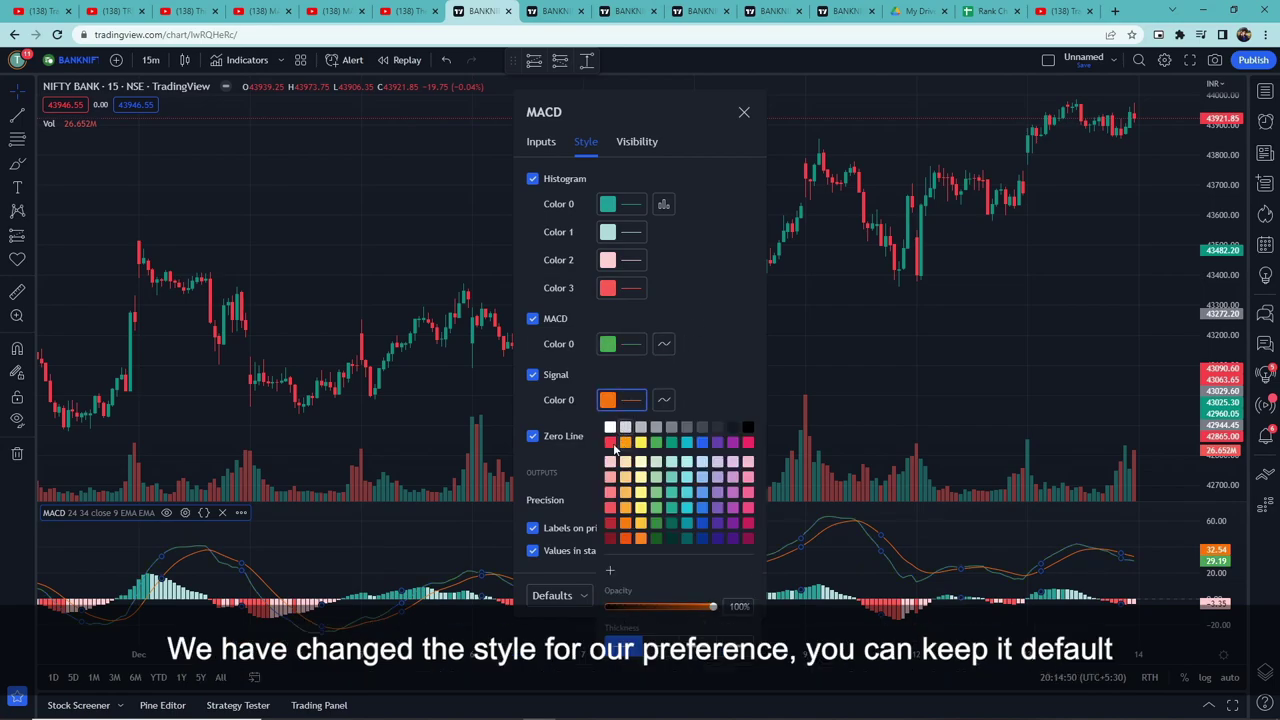
{"action": "left_click", "coordinate": [606, 442]}
{"action": "left_click", "coordinate": [735, 595]}
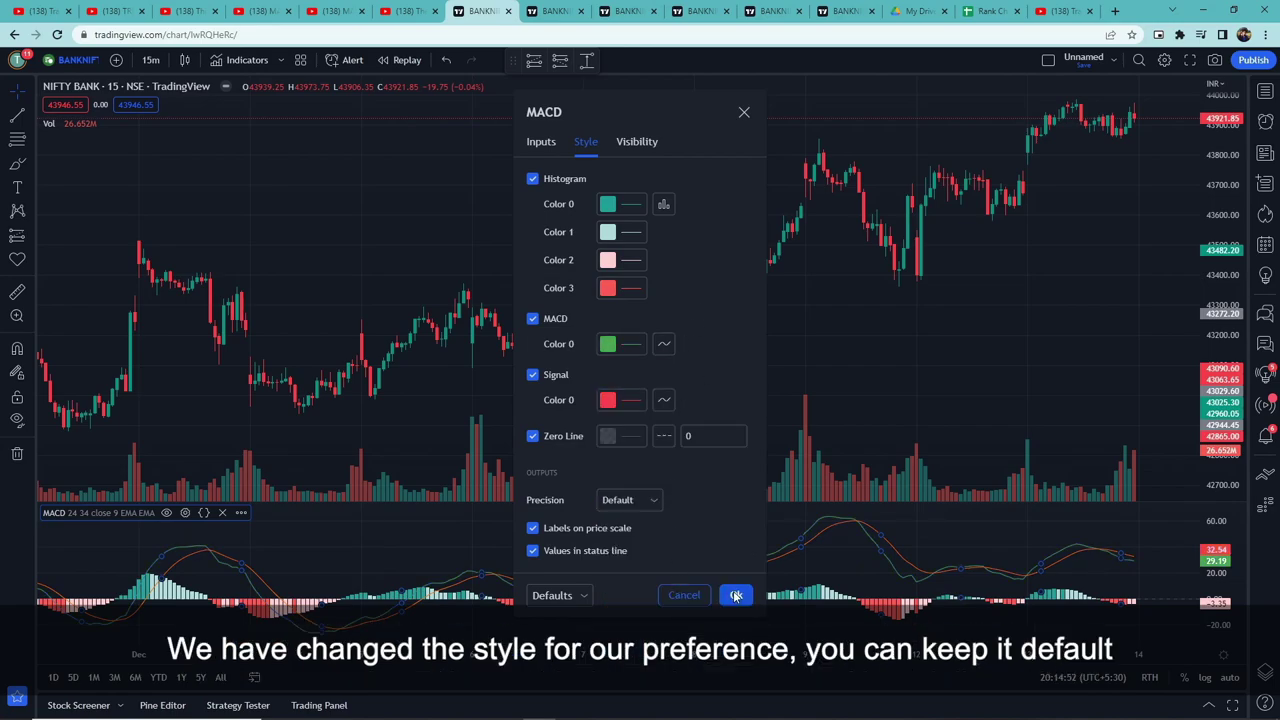
Step: Search the indicators for "stoch" and add the built-in Stochastic to the chart
{"action": "left_click", "coordinate": [241, 63]}
{"action": "type", "text": "stoch"}
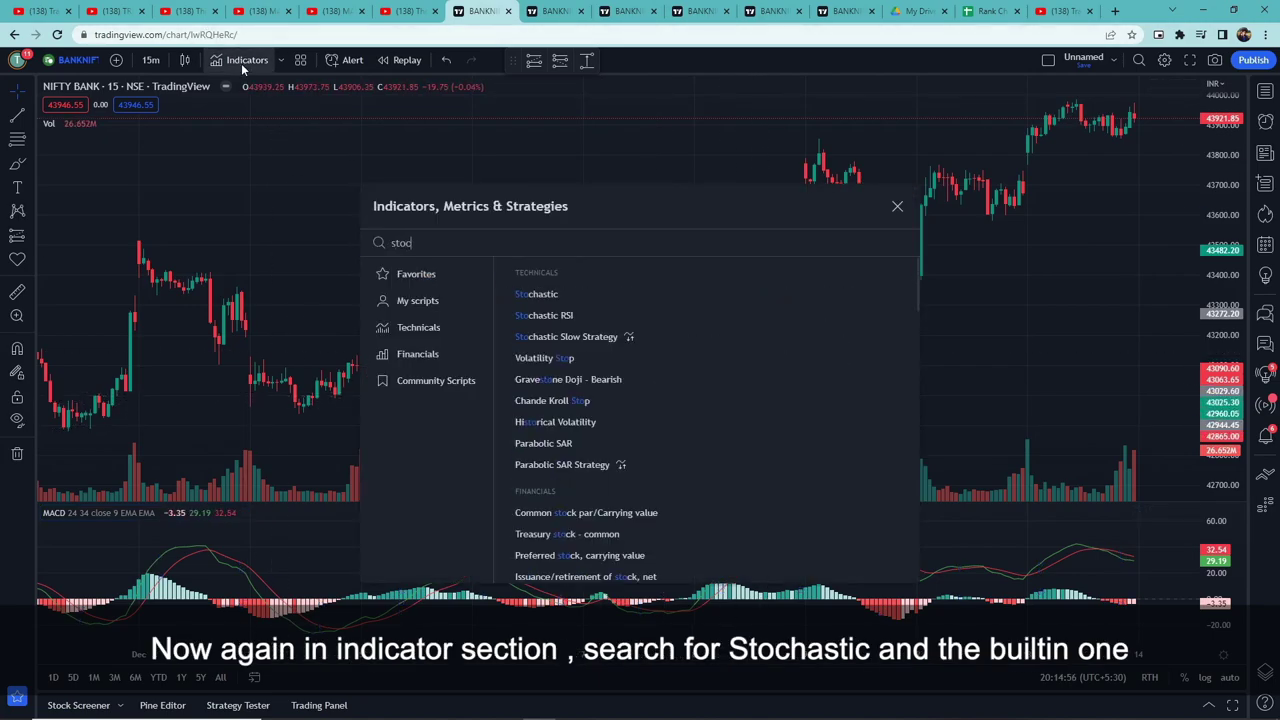
{"action": "left_click", "coordinate": [553, 296]}
{"action": "left_click", "coordinate": [897, 206]}
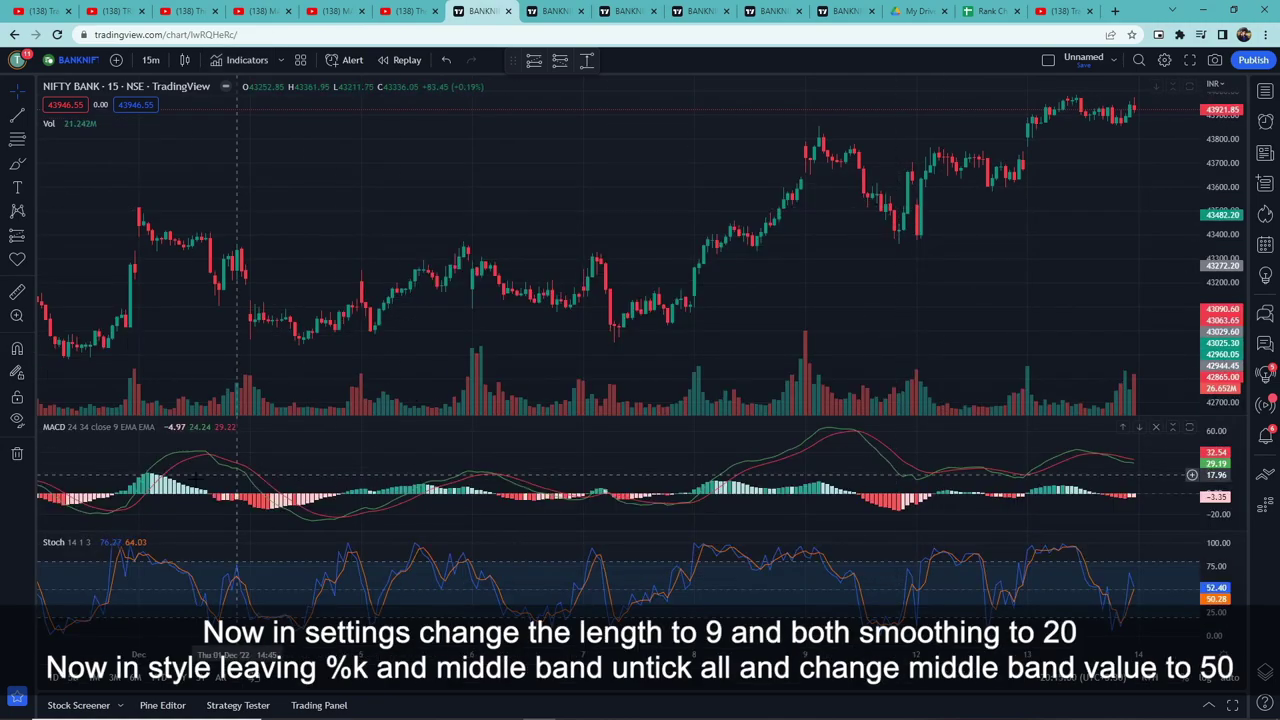
Step: Set the Stochastic's %K length to 9, %K smoothing to 20 and %D smoothing to 20
{"action": "left_click", "coordinate": [121, 543]}
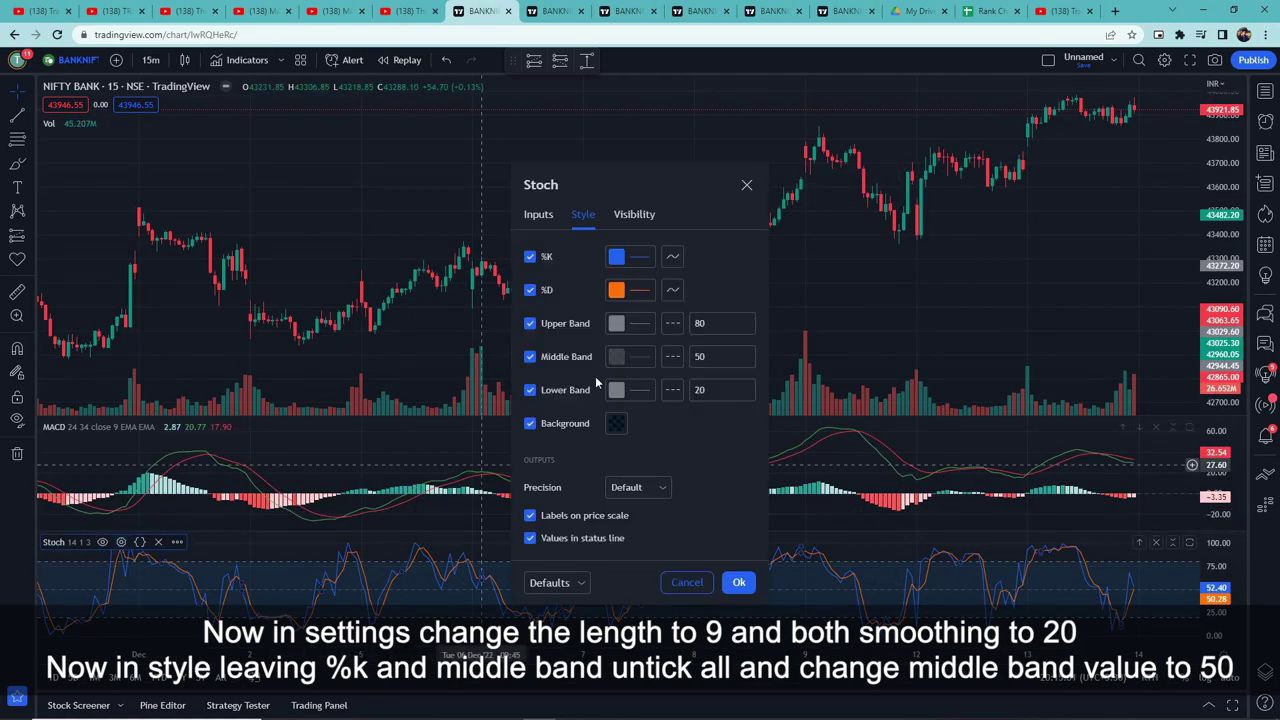
{"action": "left_click", "coordinate": [538, 214]}
{"action": "left_click", "coordinate": [606, 290]}
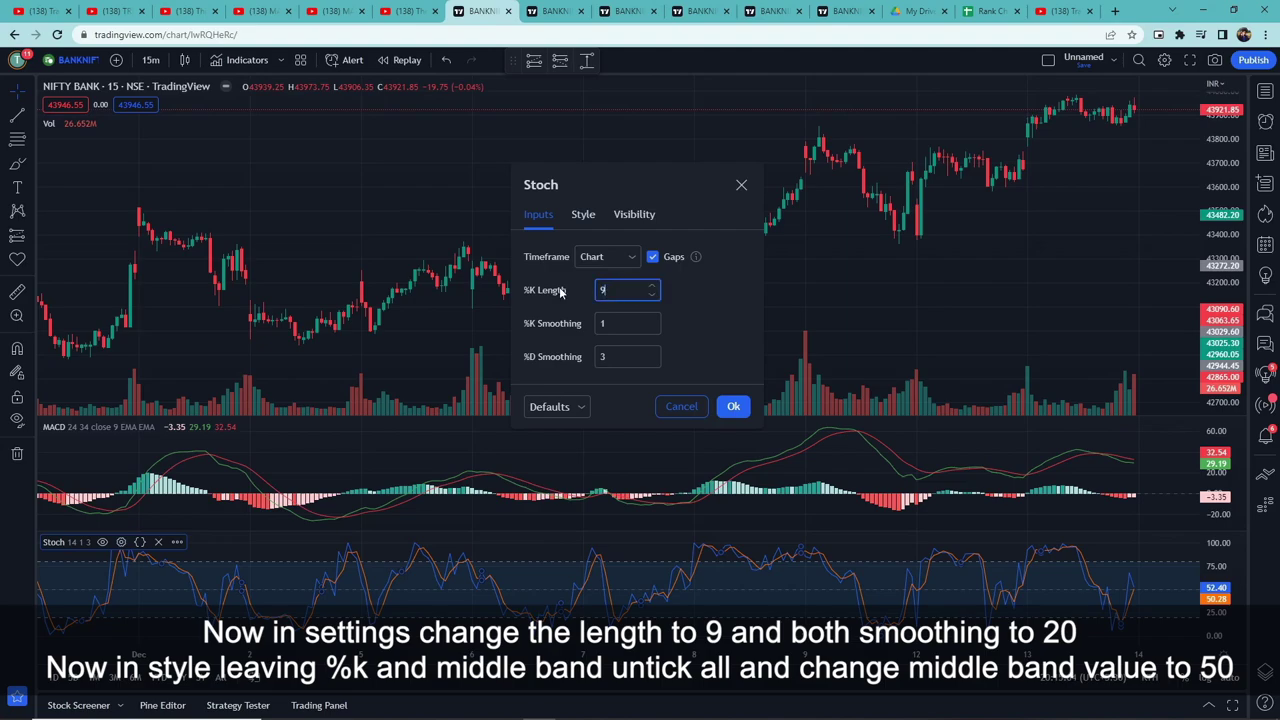
{"action": "key", "text": "Tab"}
{"action": "type", "text": "20"}
{"action": "key", "text": "Tab"}
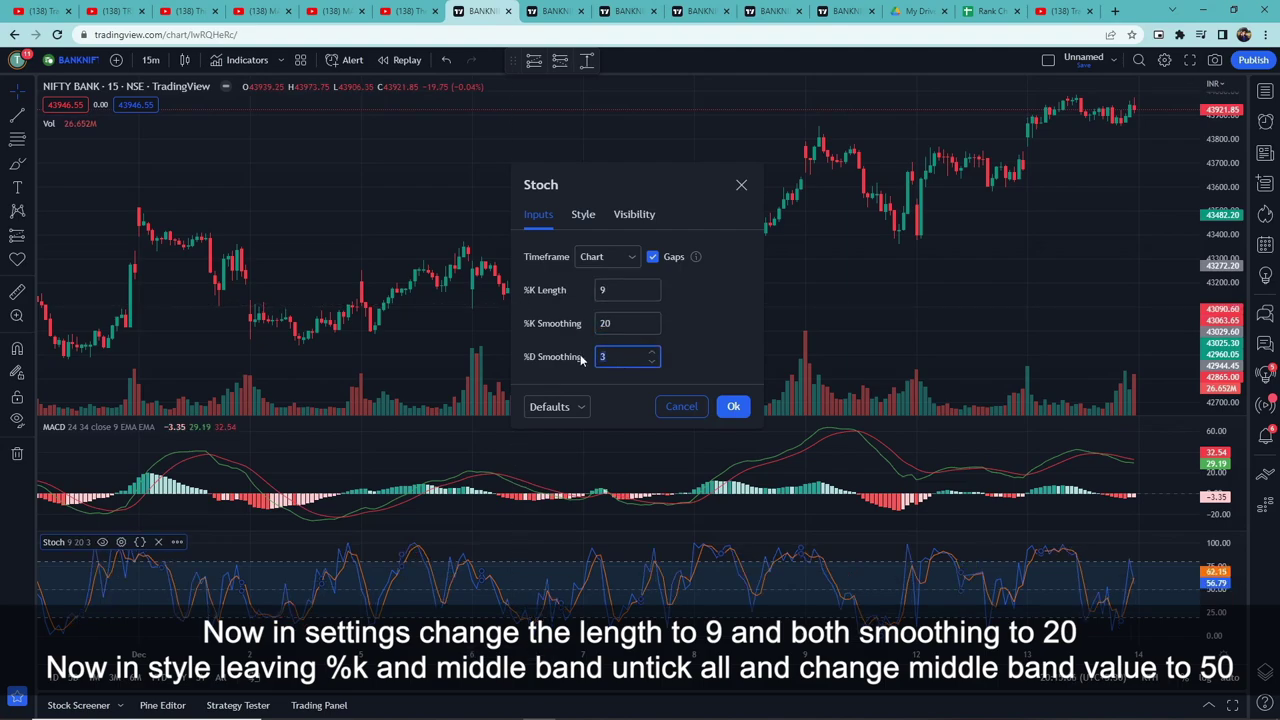
{"action": "type", "text": "20"}
Step: Hide the Stochastic's %D line, upper band, lower band and background, keep the middle band at 50, and apply the settings
{"action": "left_click", "coordinate": [584, 215]}
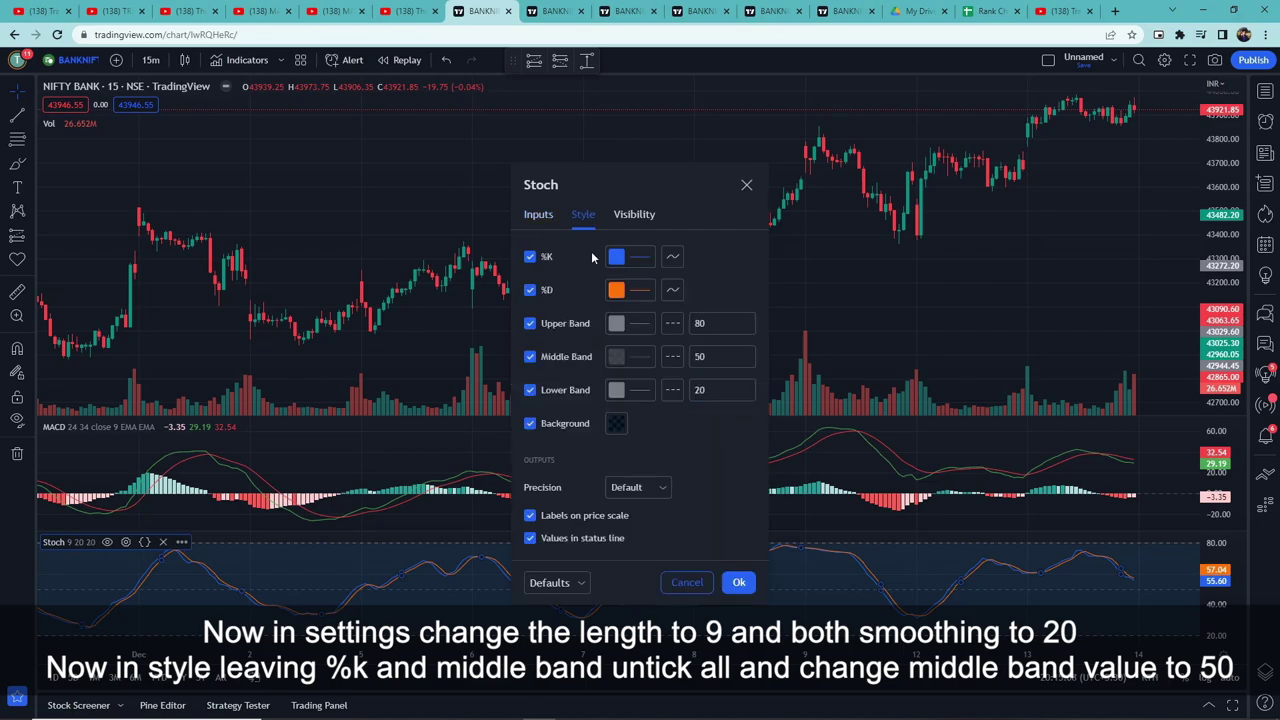
{"action": "left_click", "coordinate": [530, 290]}
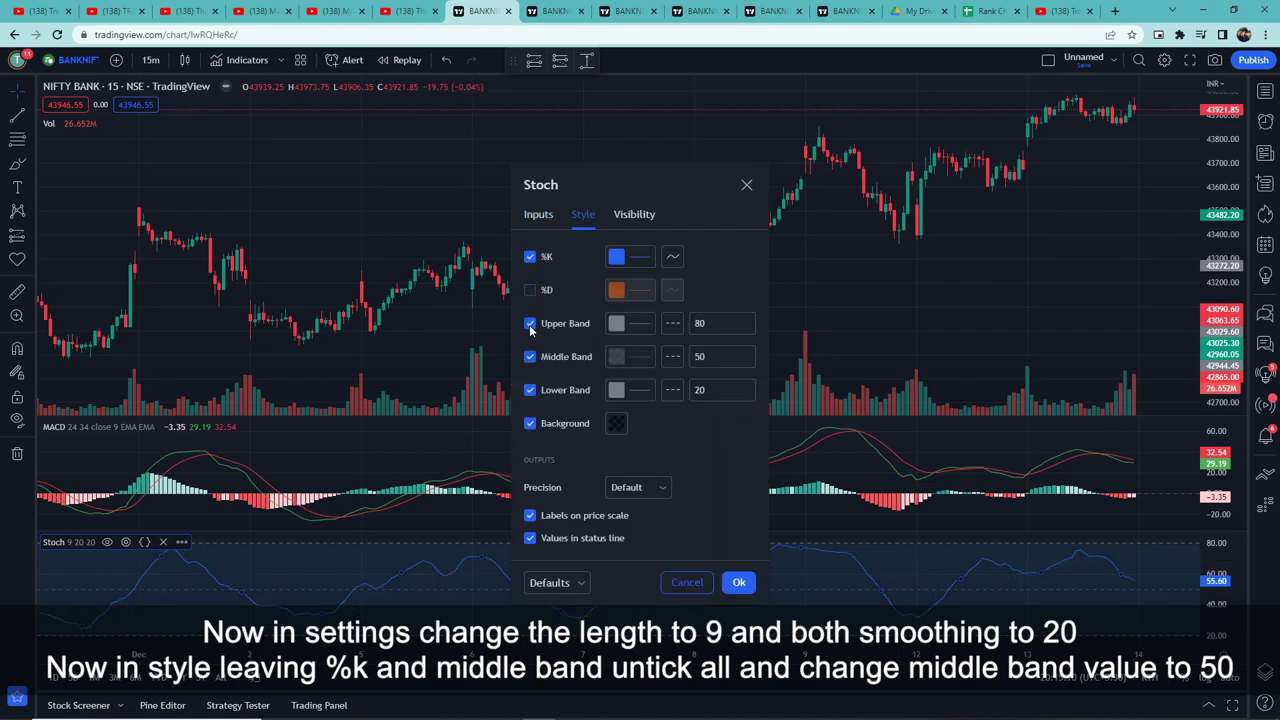
{"action": "left_click", "coordinate": [530, 323]}
{"action": "left_click", "coordinate": [530, 390]}
{"action": "left_click", "coordinate": [530, 423]}
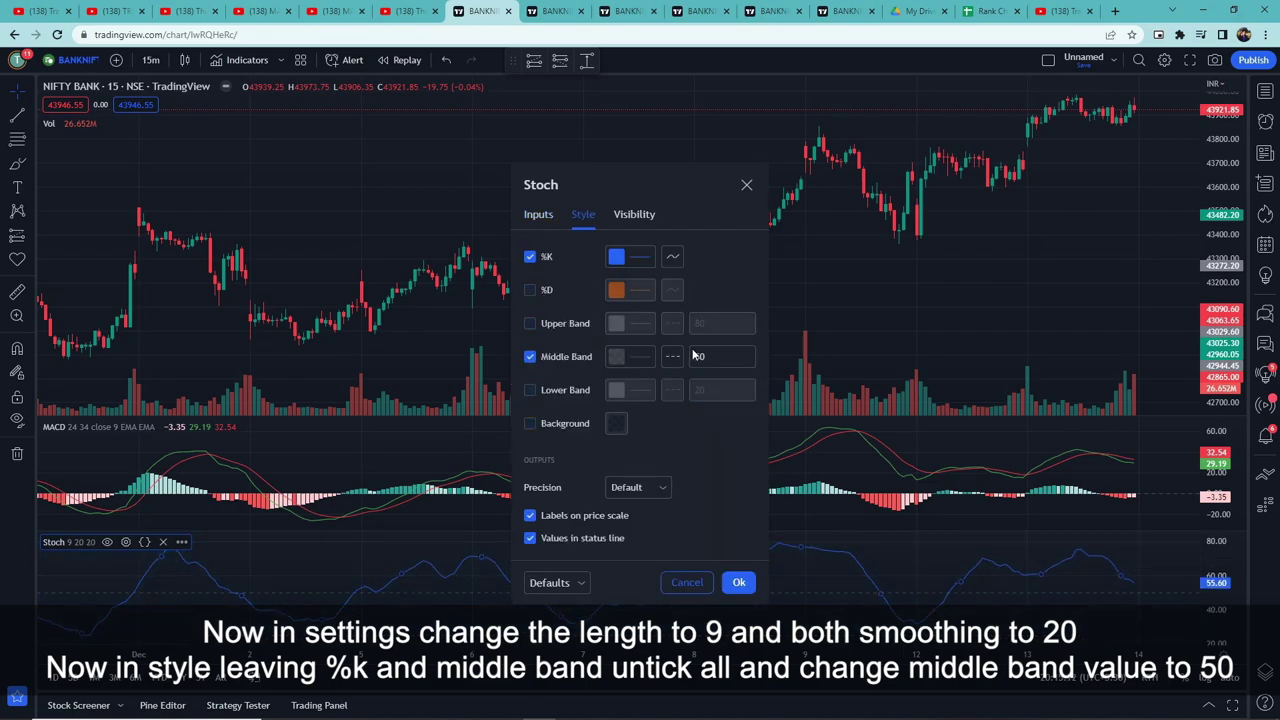
{"action": "left_click_drag", "start_coordinate": [712, 357], "coordinate": [690, 360]}
{"action": "left_click", "coordinate": [739, 582]}
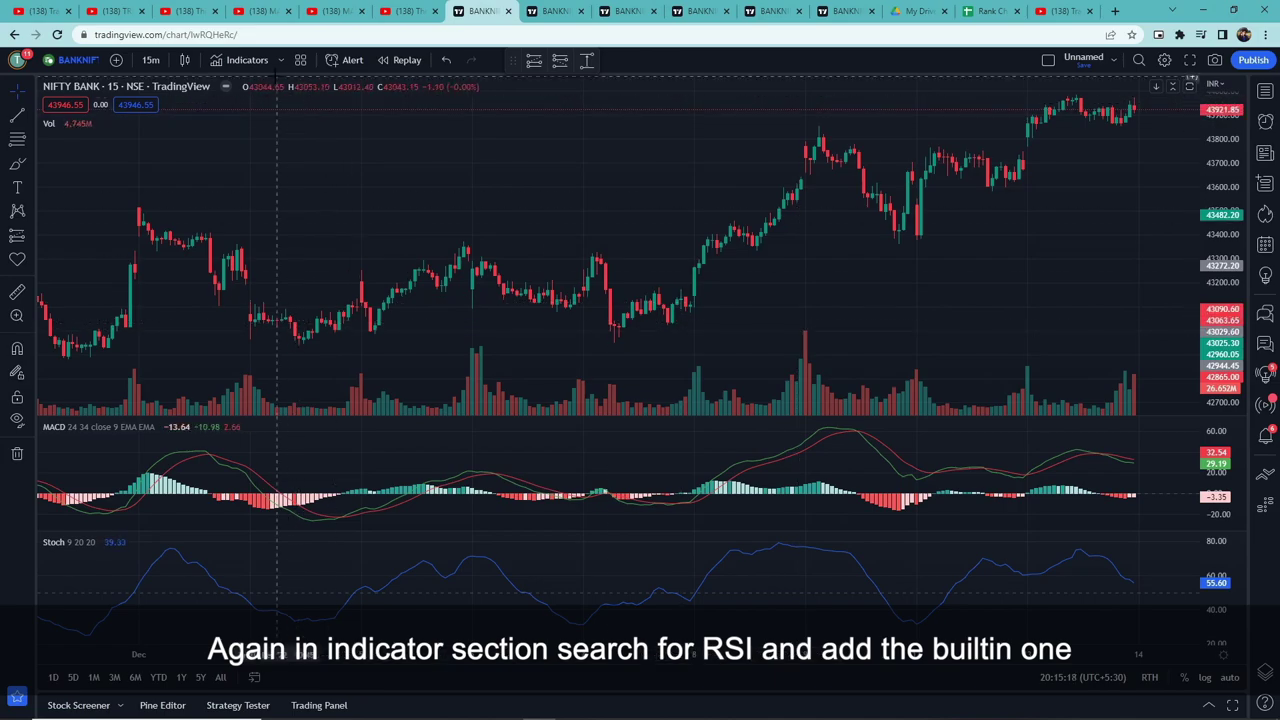
Step: Search the indicators for "rsi" and add the built-in Relative Strength Index to the chart
{"action": "left_click", "coordinate": [252, 62]}
{"action": "type", "text": "rsi"}
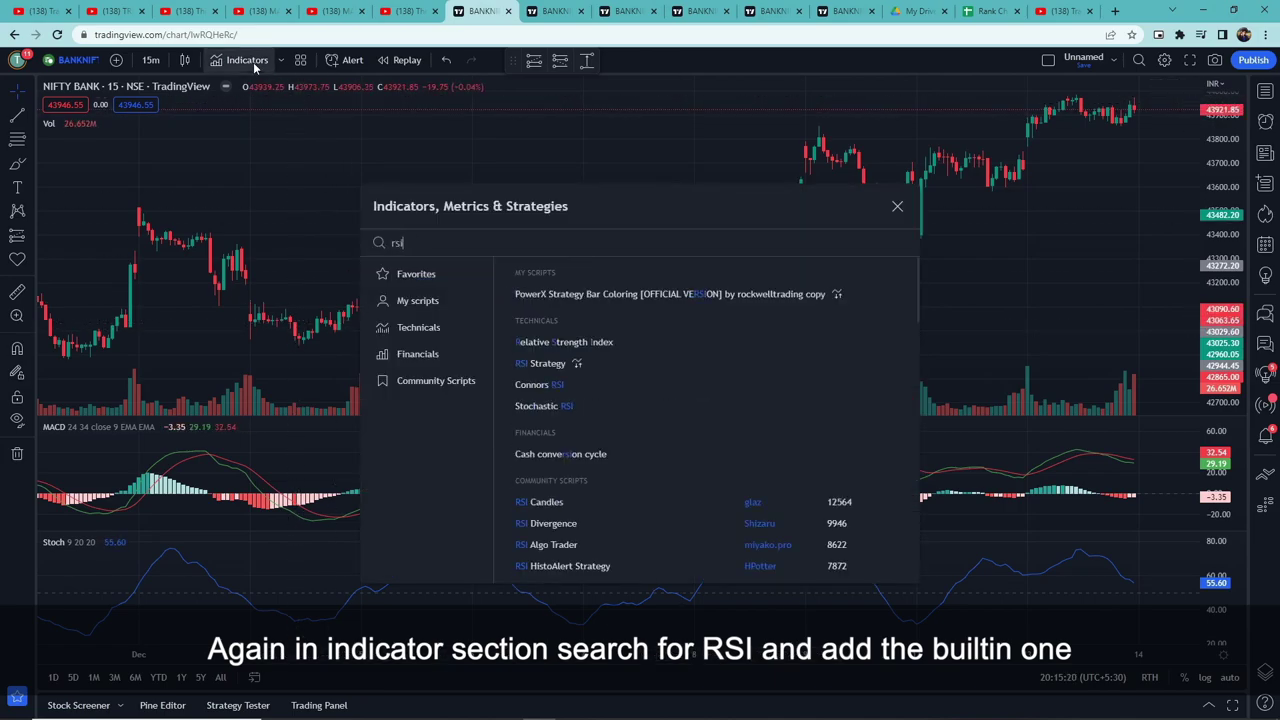
{"action": "left_click", "coordinate": [632, 342]}
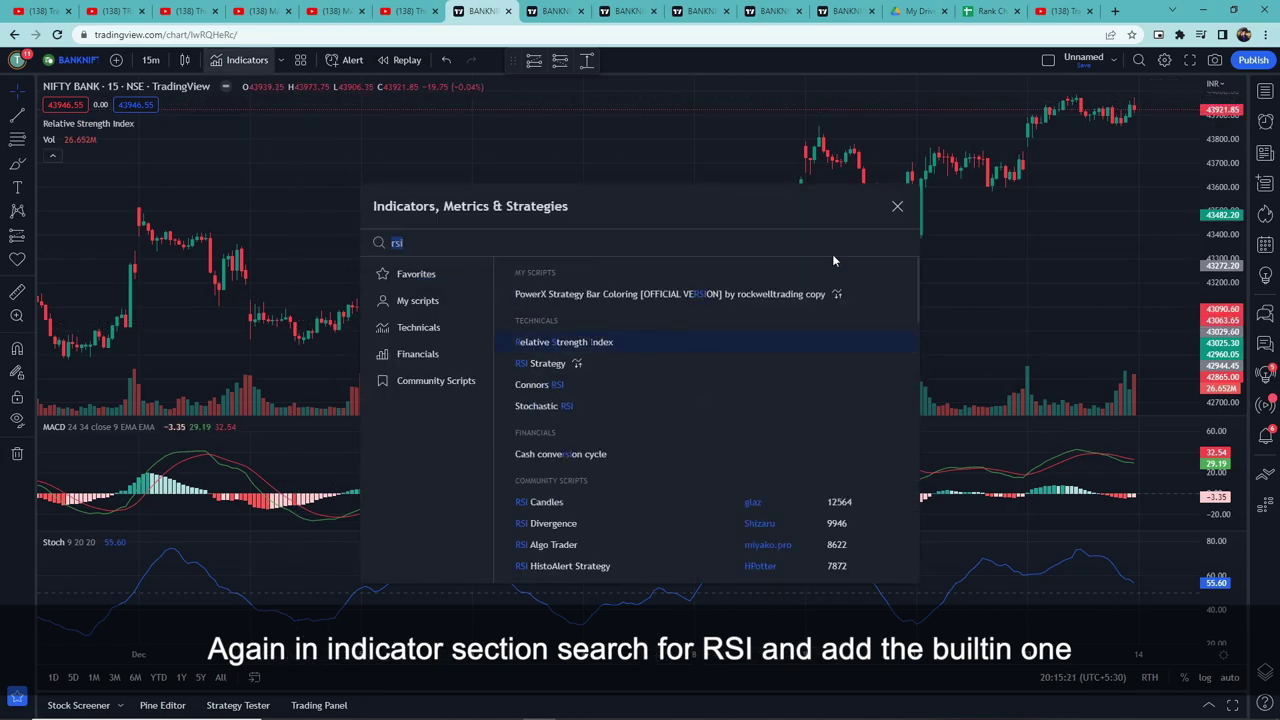
{"action": "left_click", "coordinate": [348, 162]}
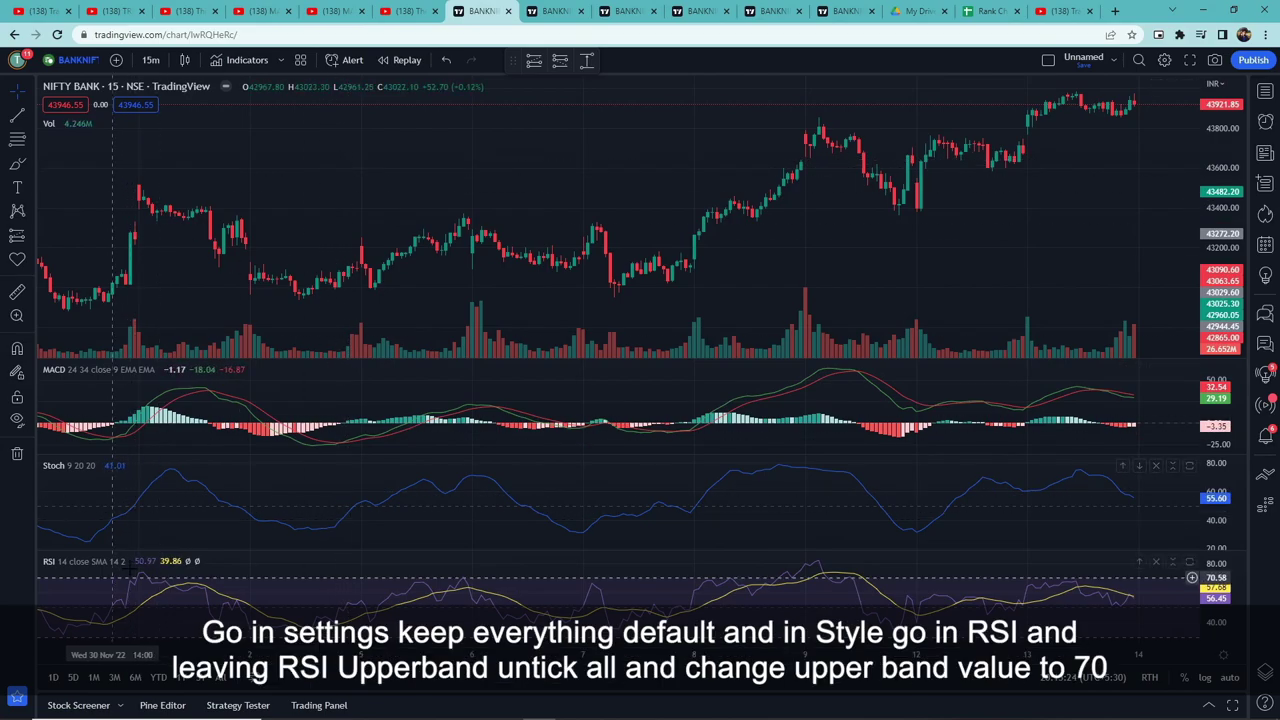
Step: Hide the RSI-based MA, Bollinger Bands, middle and lower bands and background fills, keep the RSI upper band at 70, and apply the settings
{"action": "left_click", "coordinate": [155, 562]}
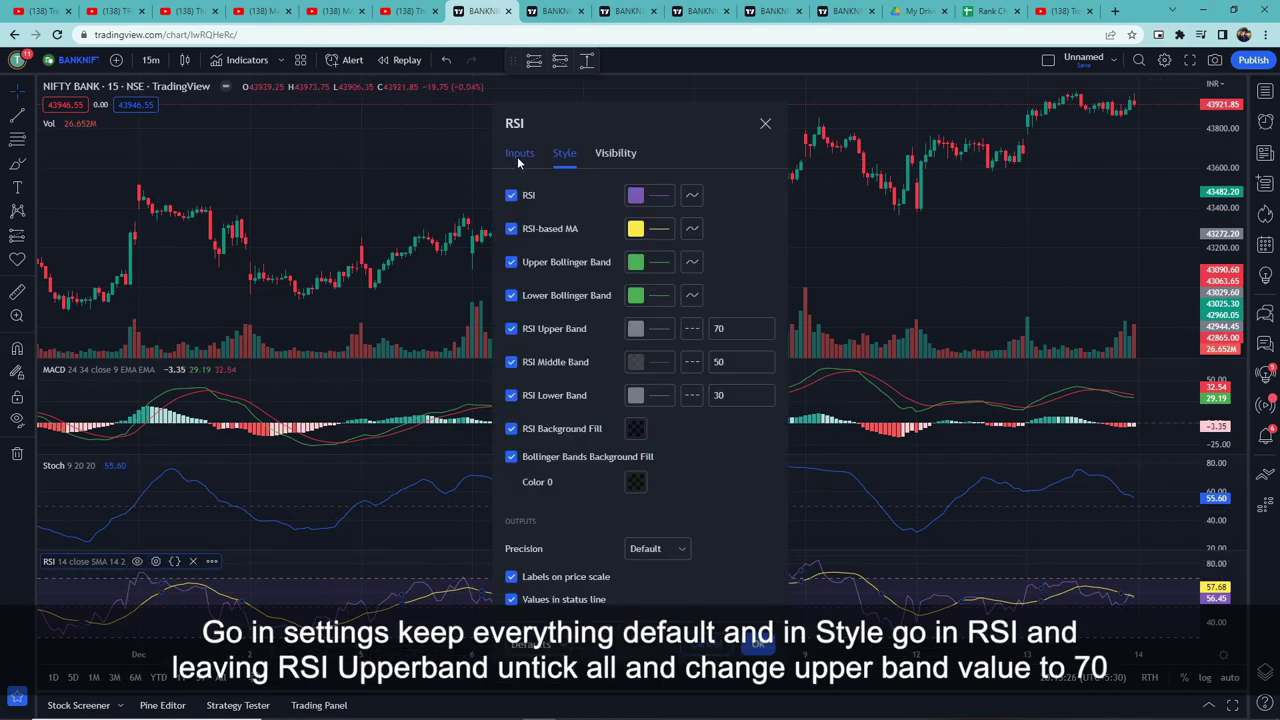
{"action": "left_click", "coordinate": [512, 229]}
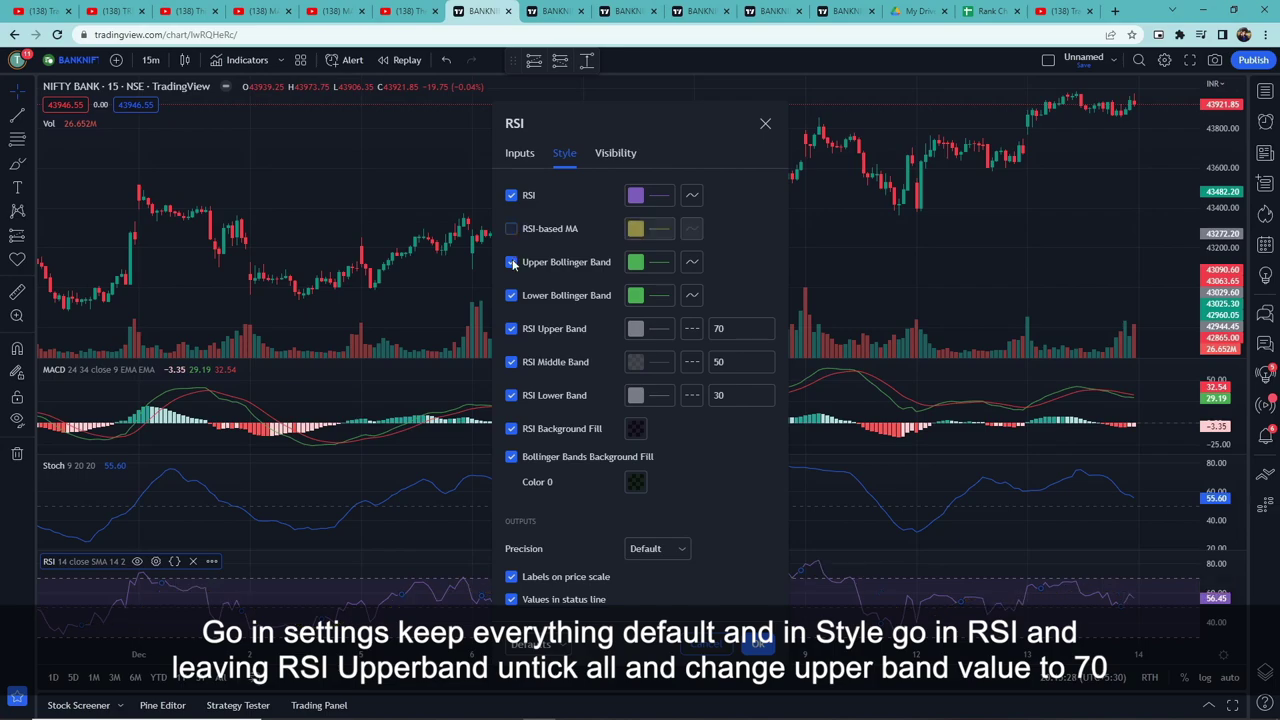
{"action": "left_click", "coordinate": [512, 262]}
{"action": "left_click", "coordinate": [512, 295]}
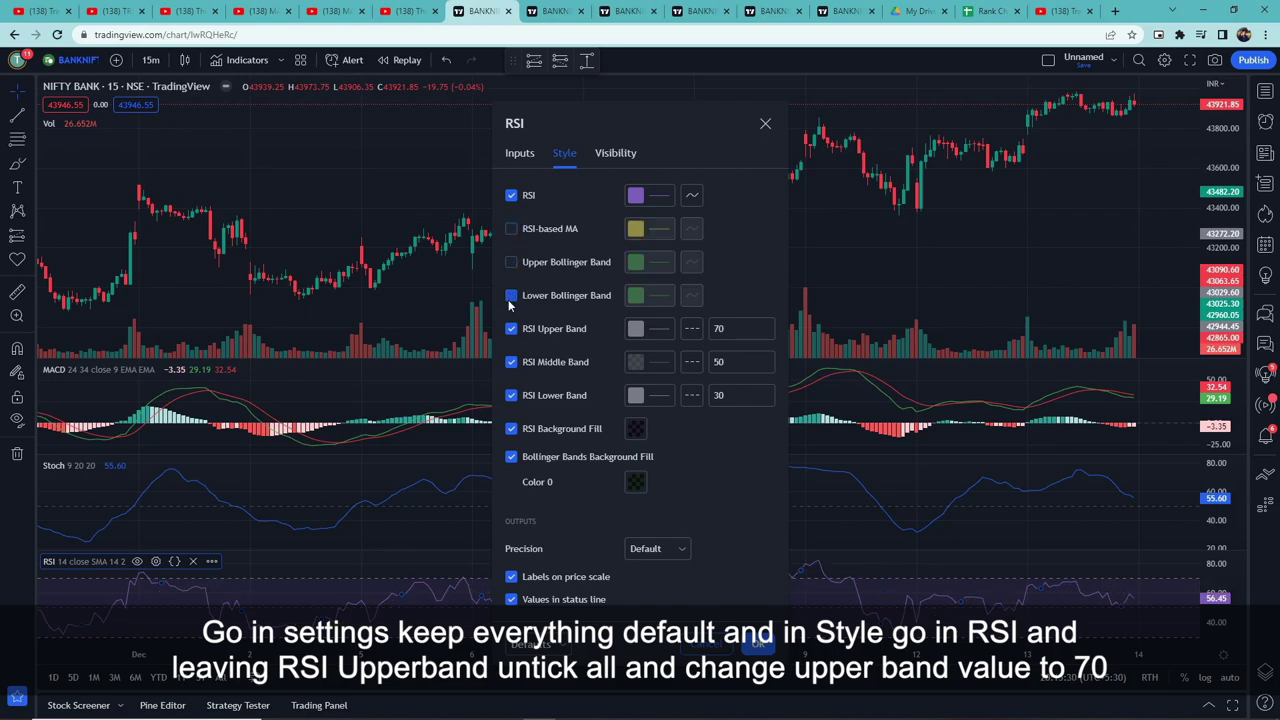
{"action": "left_click", "coordinate": [512, 362]}
{"action": "left_click", "coordinate": [512, 395]}
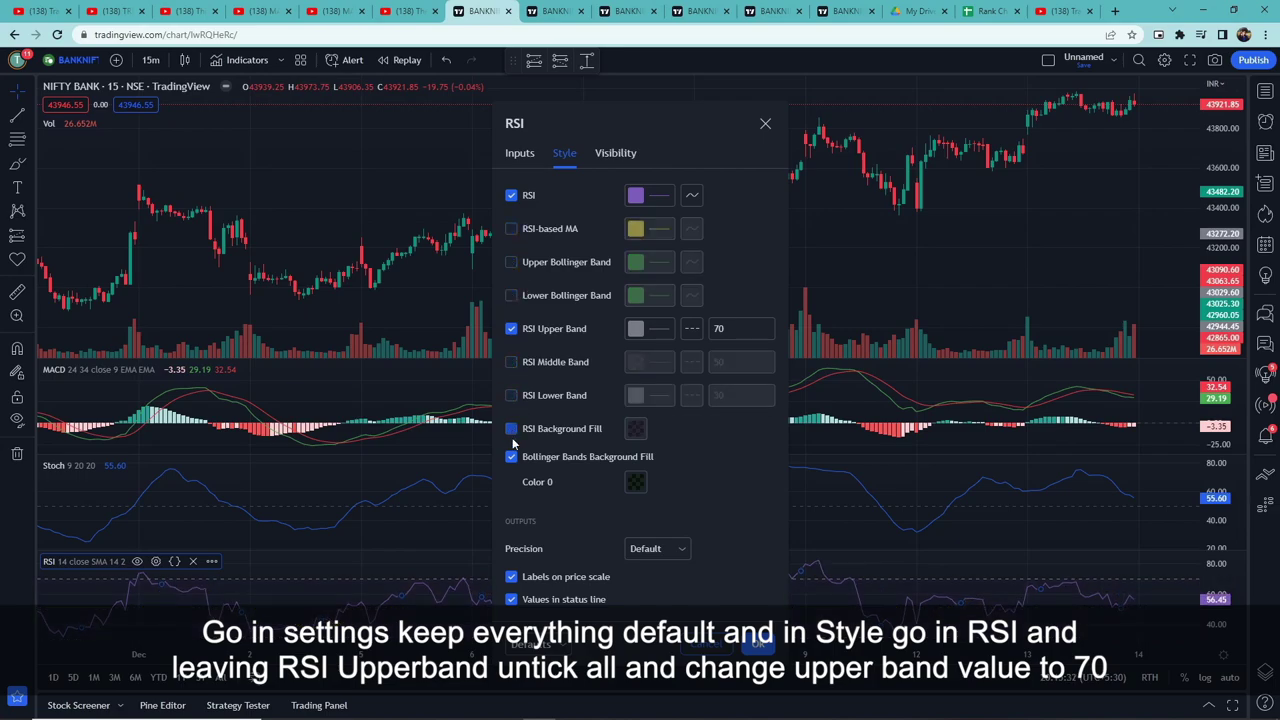
{"action": "left_click", "coordinate": [512, 428]}
{"action": "left_click", "coordinate": [512, 457]}
{"action": "left_click", "coordinate": [758, 643]}
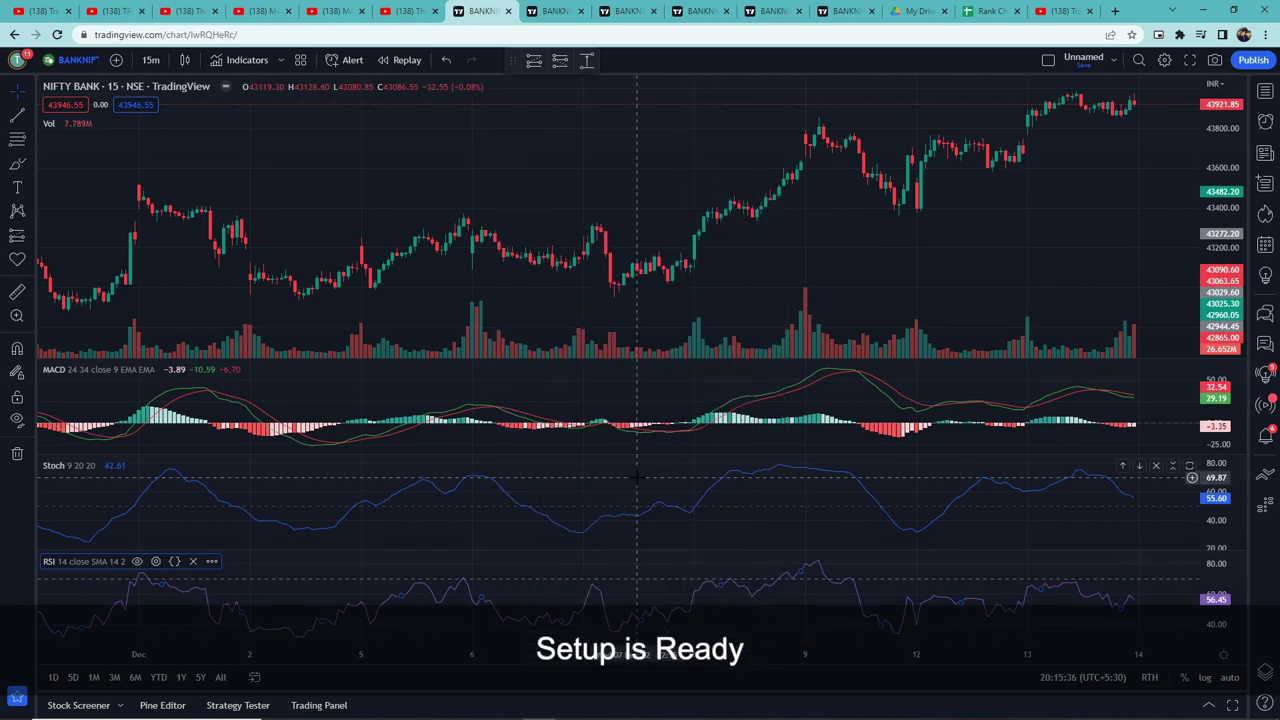
Step: On the second BANKNIFTY chart, place a long position at the close of the 8 September 2022 09:30 candle
{"action": "left_click", "coordinate": [548, 14]}
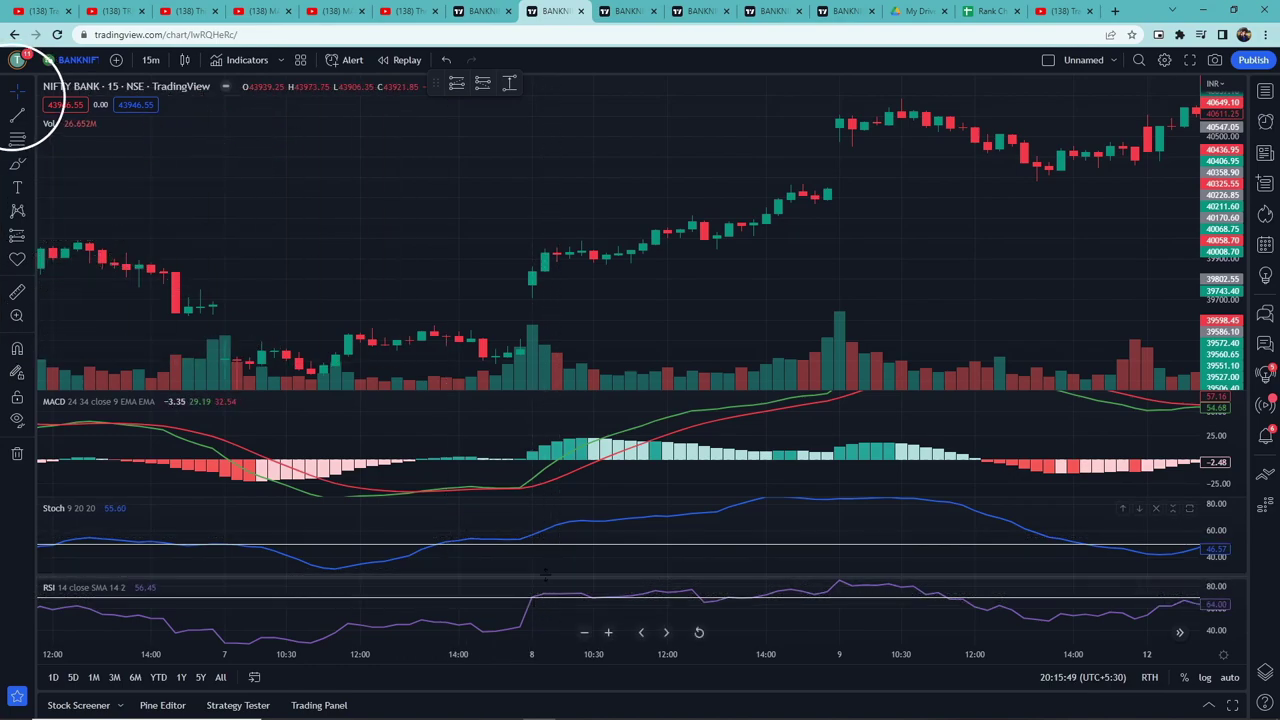
{"action": "scroll", "coordinate": [578, 263], "scroll_direction": "right", "scroll_amount": 1}
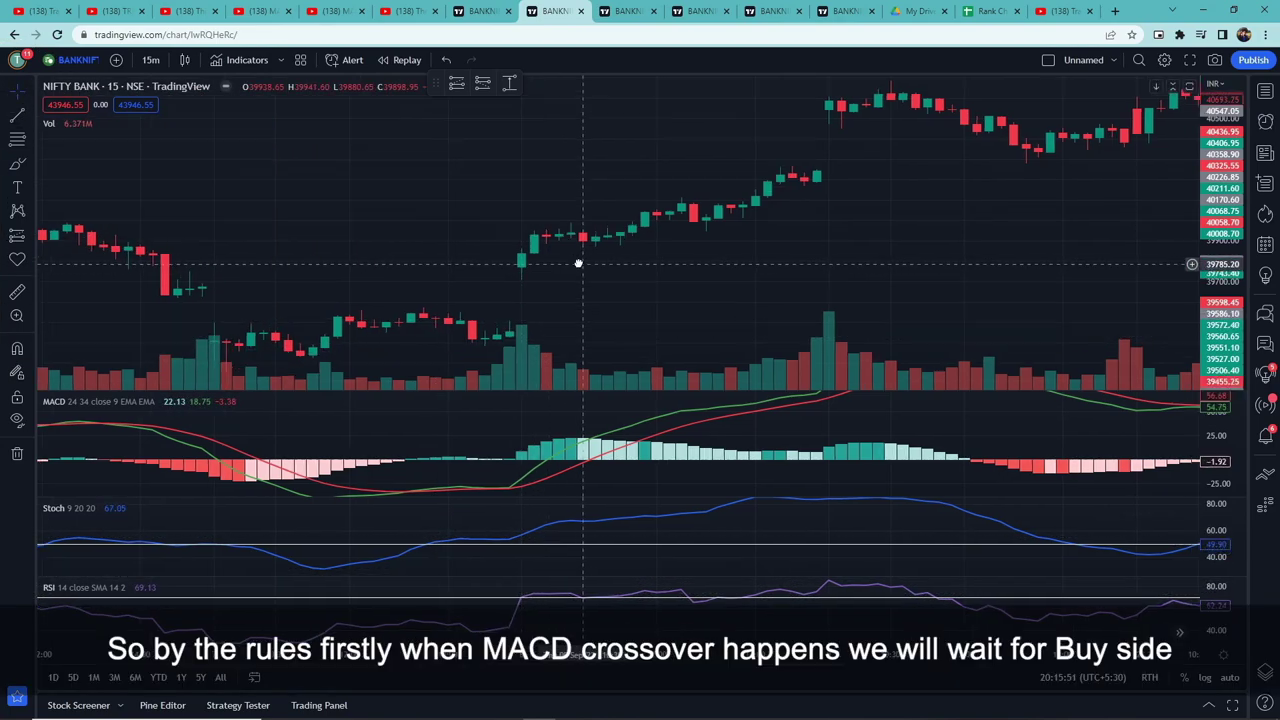
{"action": "scroll", "coordinate": [583, 249], "scroll_direction": "left", "scroll_amount": 1}
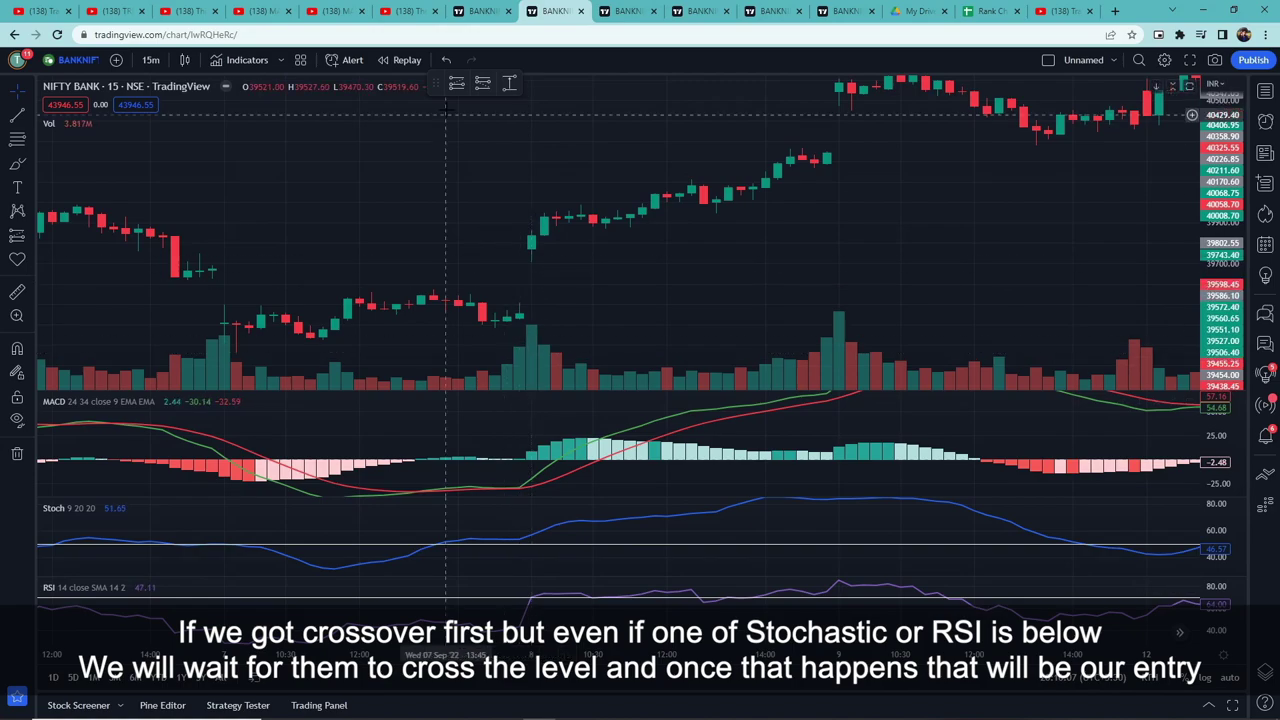
{"action": "left_click", "coordinate": [458, 85]}
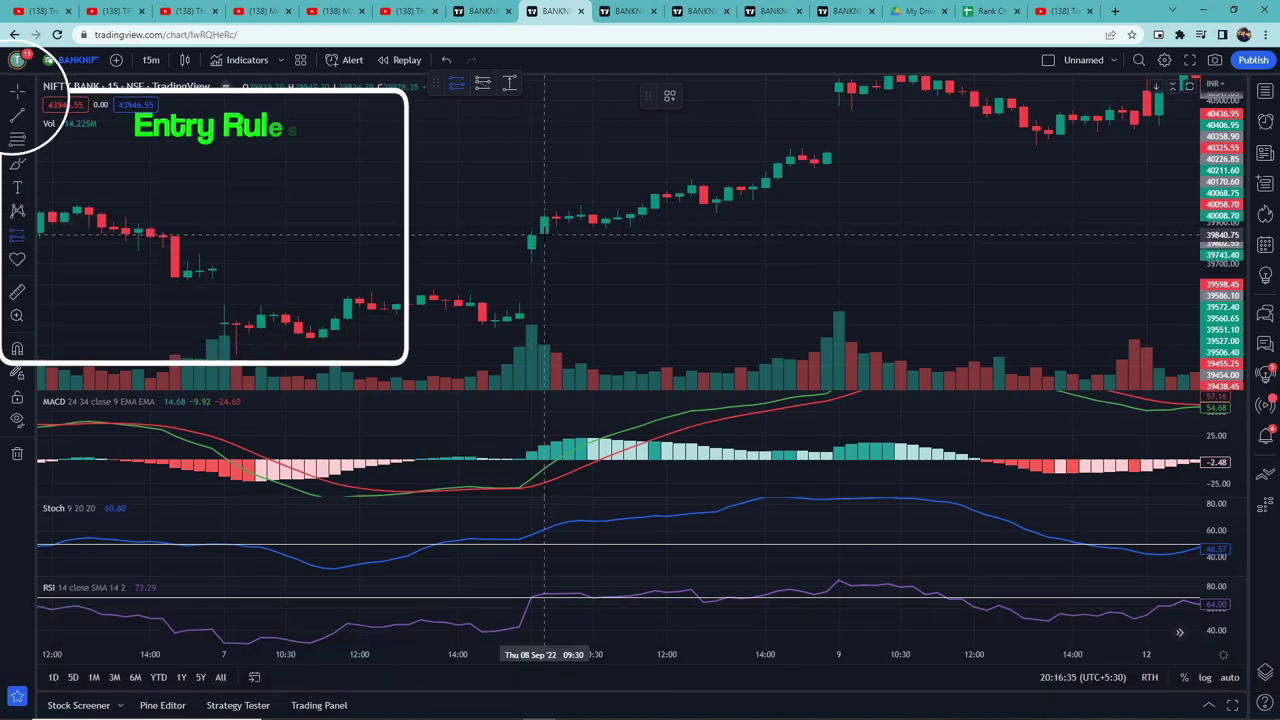
{"action": "left_click", "coordinate": [545, 237]}
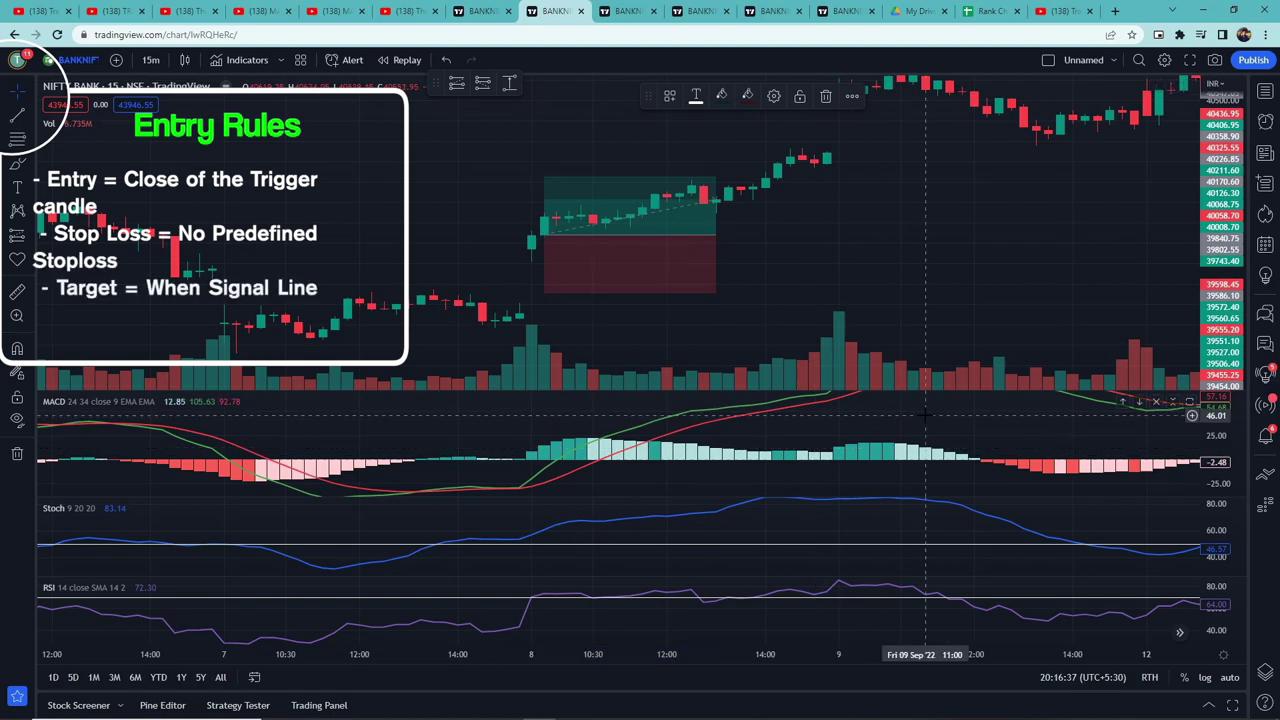
Step: Extend the long position to the bearish MACD crossover on 9 September at 12:15 and tighten its stop to 173.30 points
{"action": "left_click_drag", "start_coordinate": [916, 462], "coordinate": [781, 462]}
{"action": "mouse_move", "coordinate": [551, 251]}
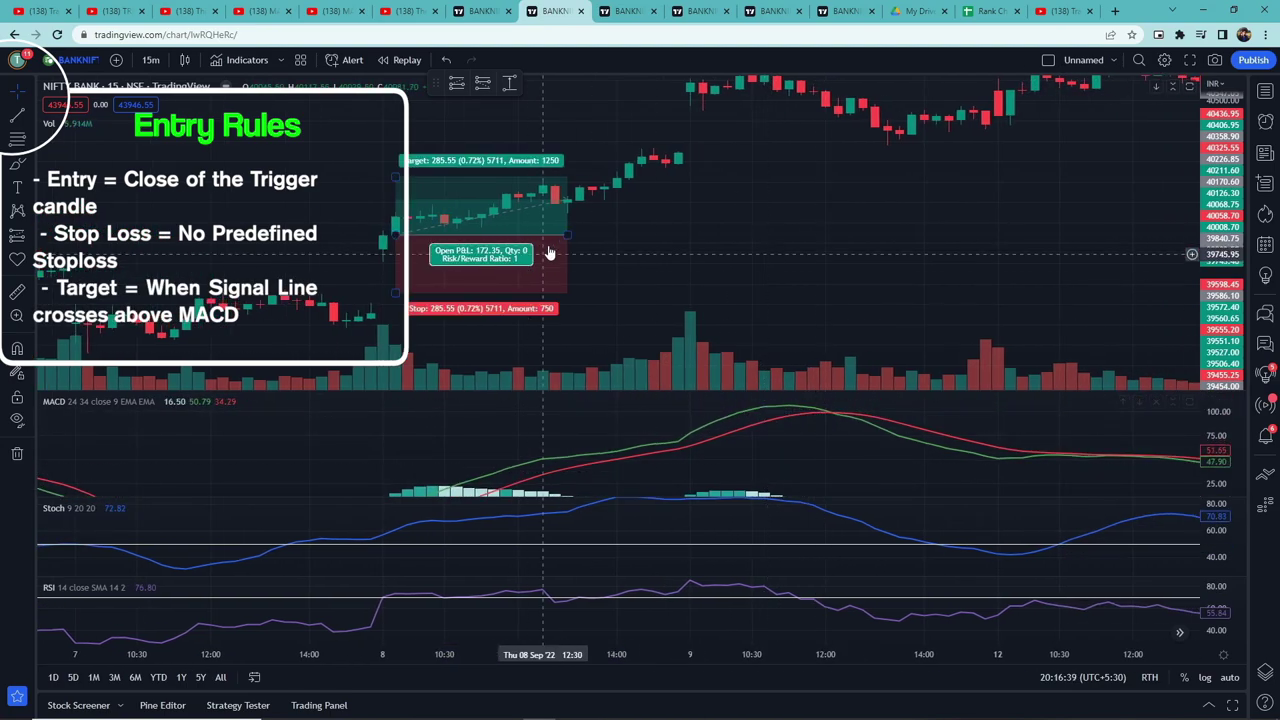
{"action": "left_click_drag", "start_coordinate": [567, 234], "coordinate": [836, 237]}
{"action": "left_click_drag", "start_coordinate": [396, 293], "coordinate": [396, 270]}
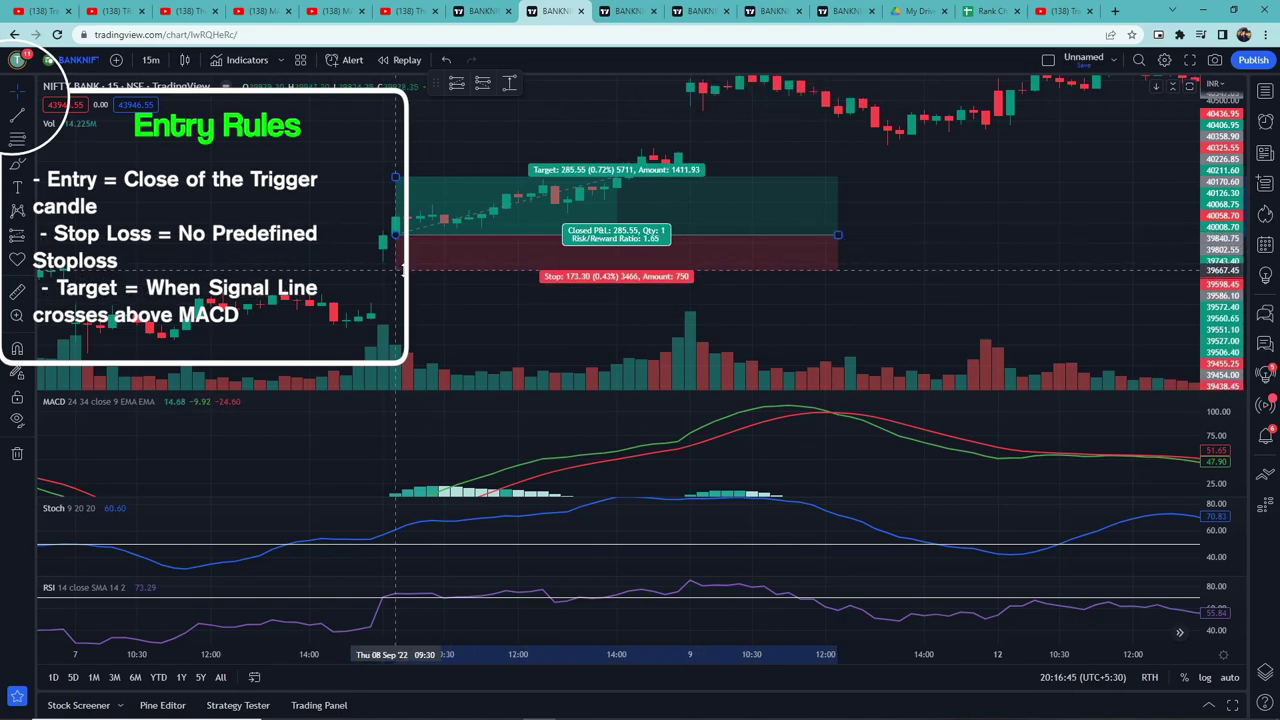
Step: Raise the long position's target to the price level of the 9 September 12:15 crossover candle
{"action": "left_click", "coordinate": [535, 307]}
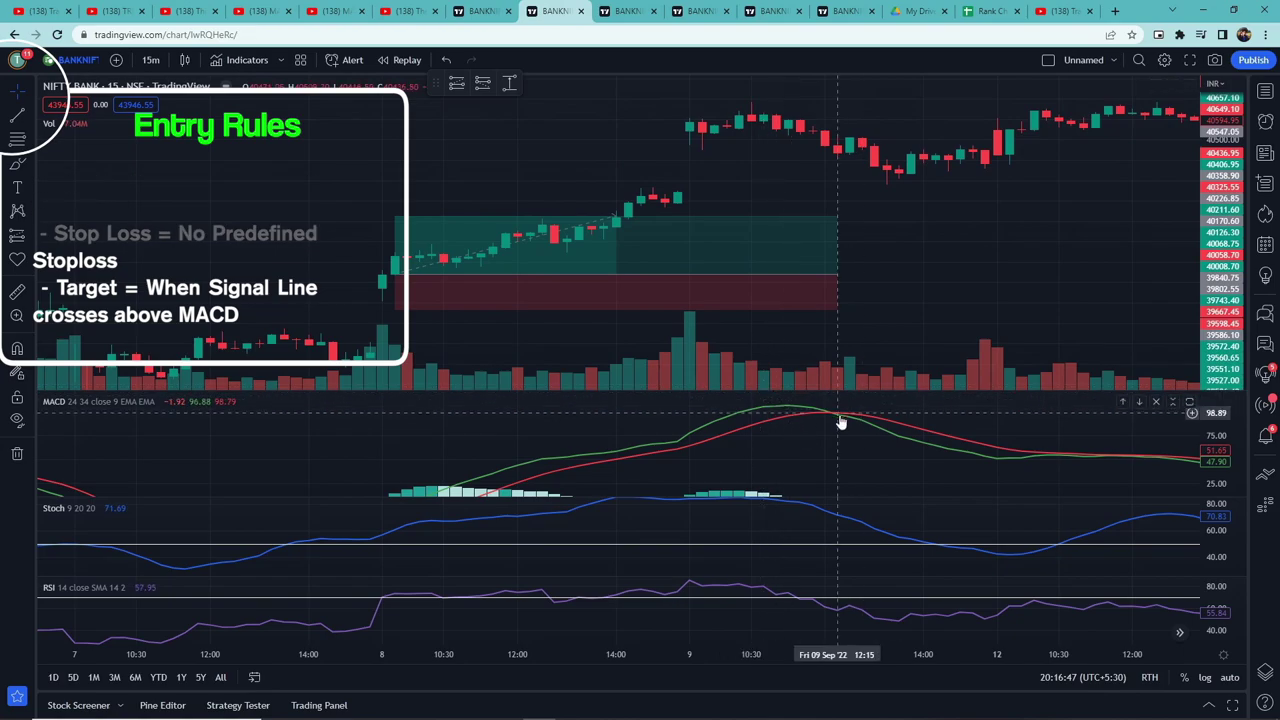
{"action": "left_click", "coordinate": [396, 217]}
{"action": "left_click_drag", "start_coordinate": [396, 217], "coordinate": [395, 152]}
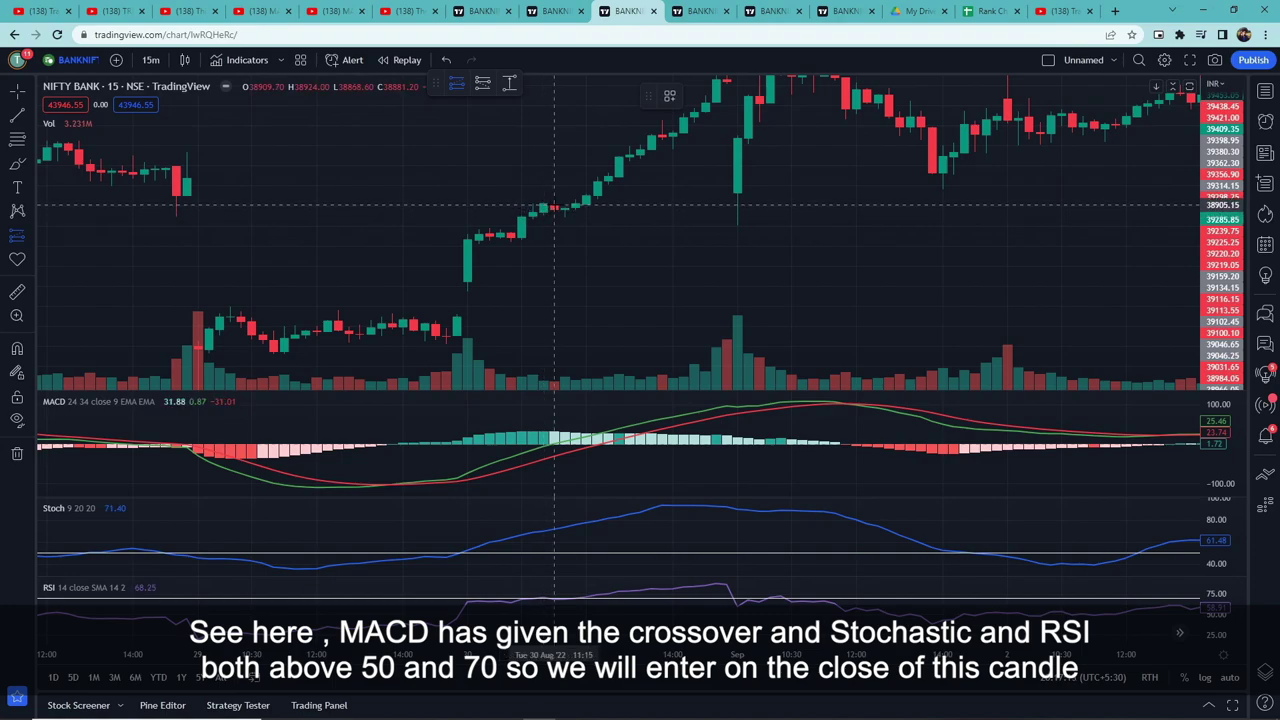
Step: Place a long position at the 30 August 2022 11:15 candle and extend it to the bearish MACD crossover
{"action": "left_click", "coordinate": [554, 207]}
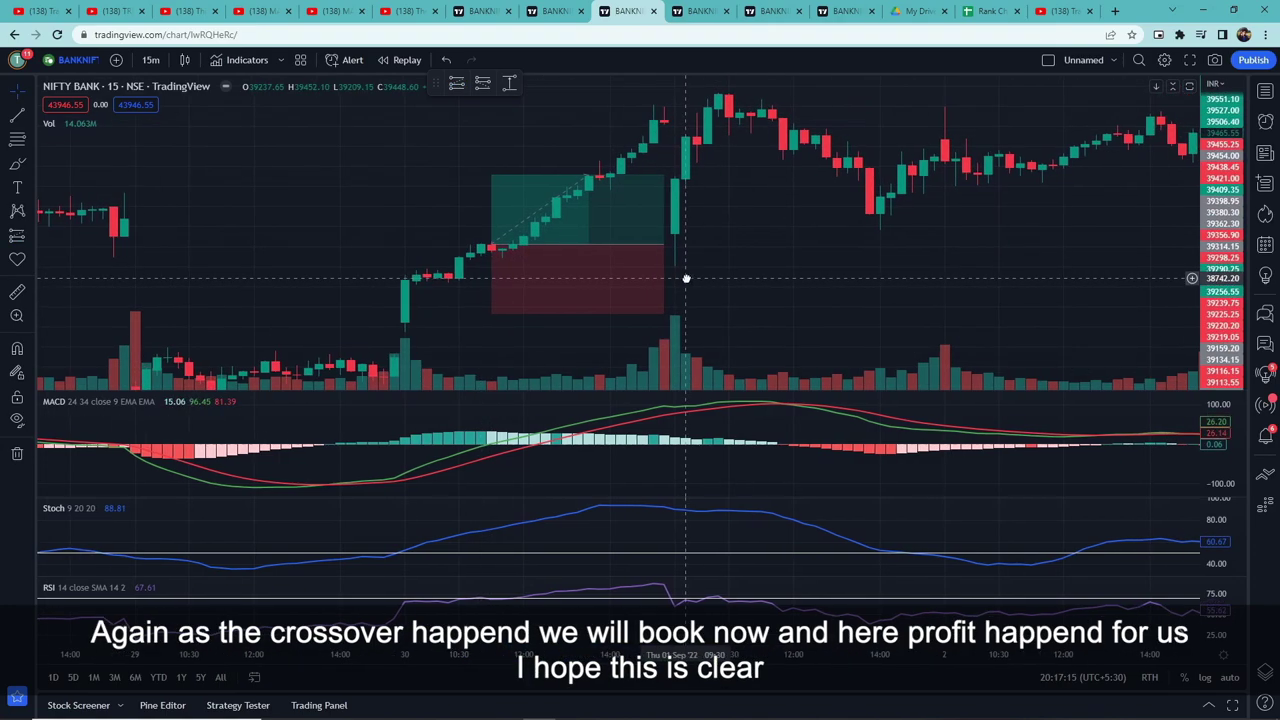
{"action": "left_click_drag", "start_coordinate": [663, 244], "coordinate": [781, 240]}
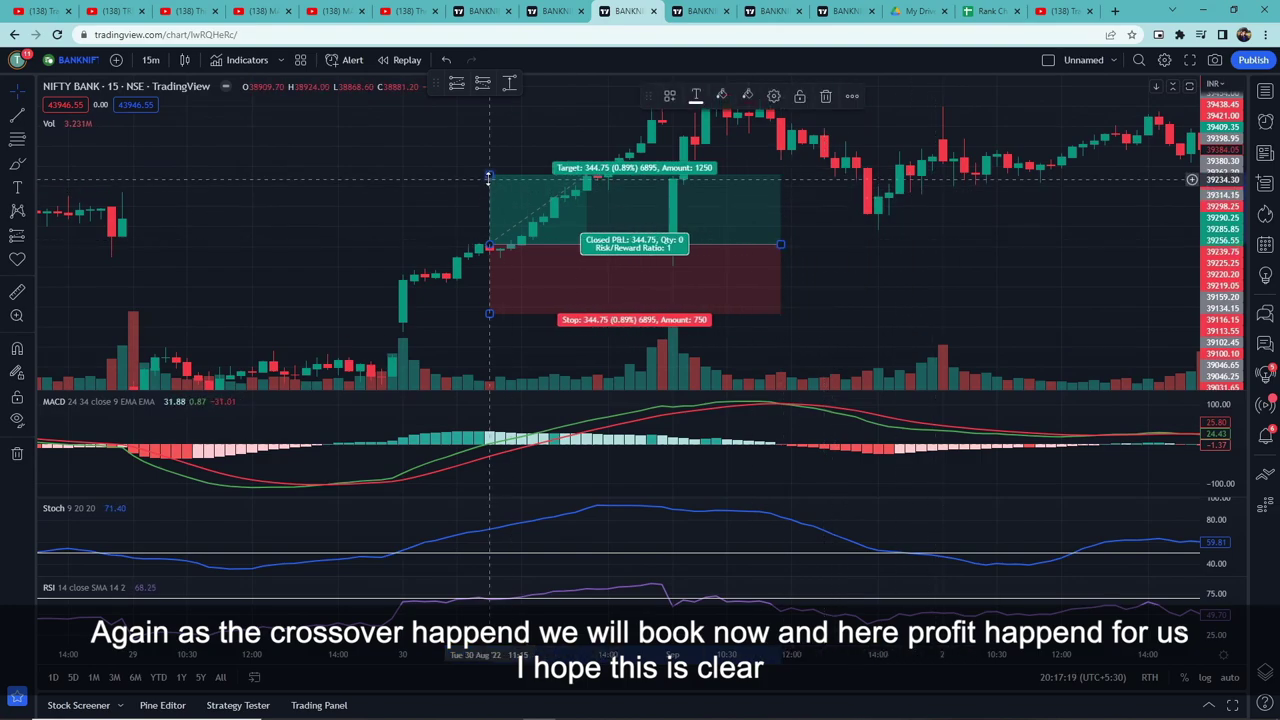
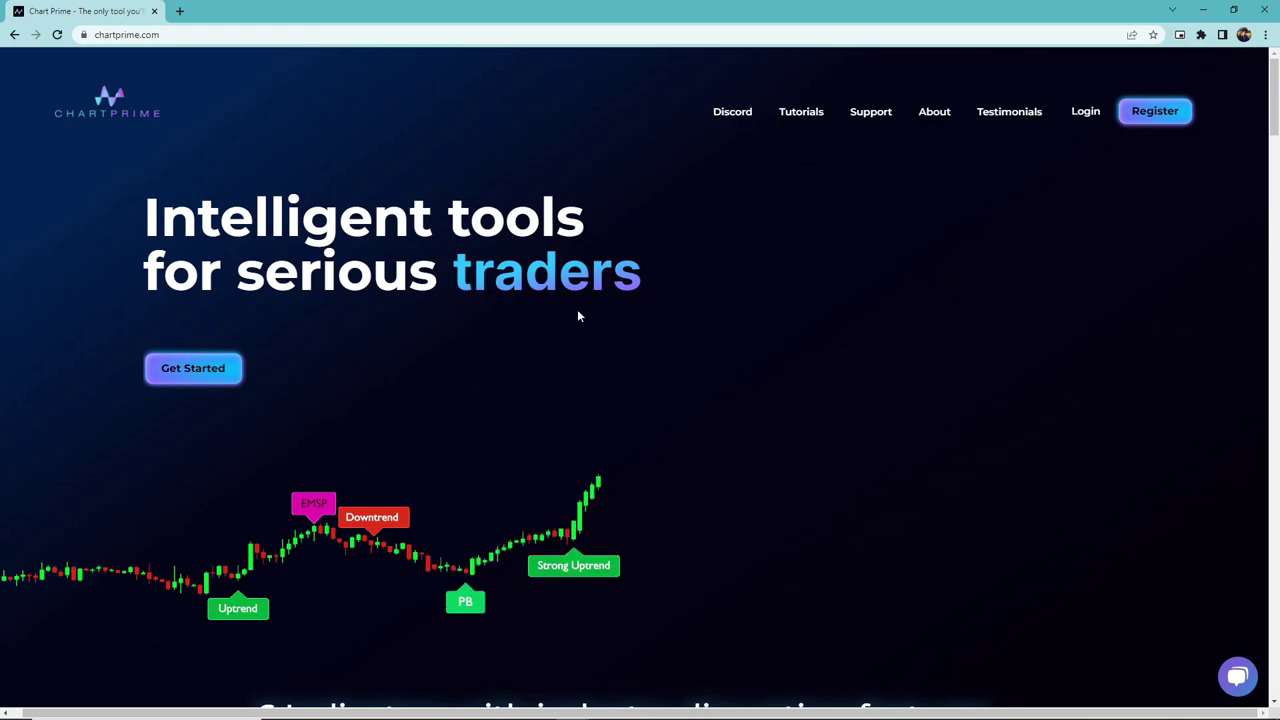
Step: Review the ChartPrime homepage's indicators, demo videos, community profit posts, membership plans, coupon offer and sign-up steps
{"action": "scroll", "coordinate": [578, 310], "scroll_direction": "down", "scroll_amount": 5}
{"action": "scroll", "coordinate": [785, 332], "scroll_direction": "down", "scroll_amount": 12}
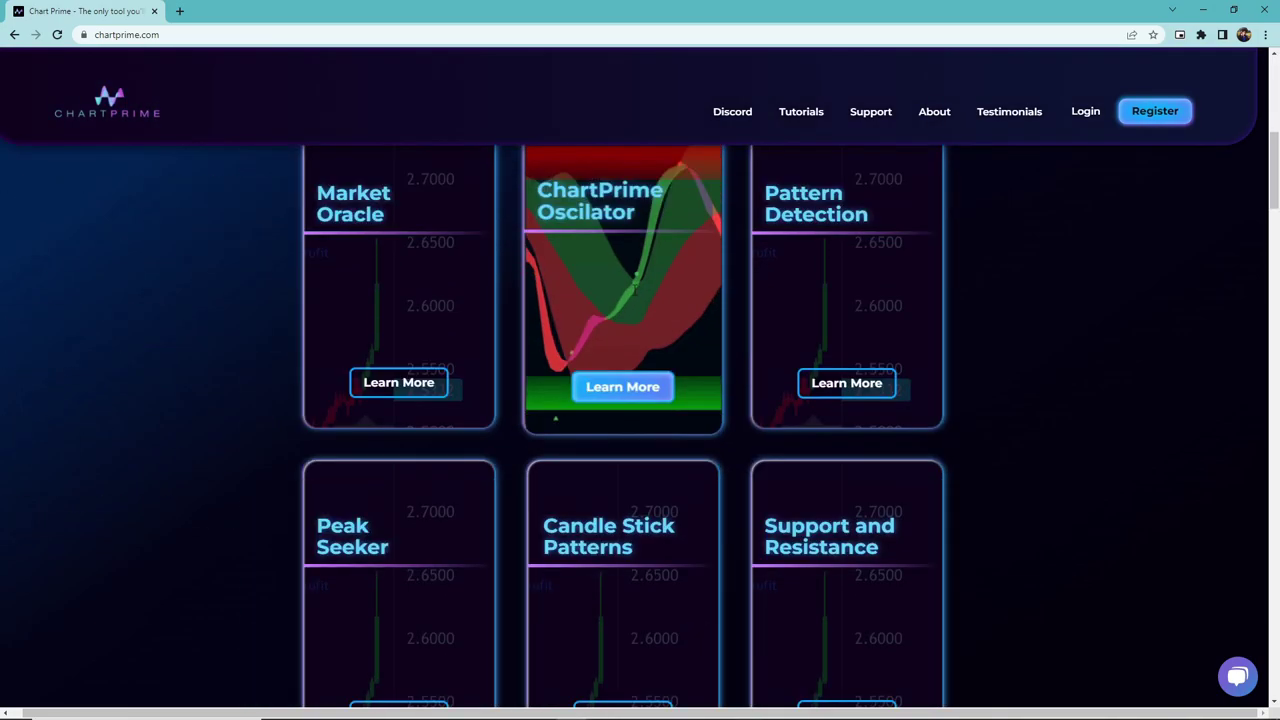
{"action": "scroll", "coordinate": [785, 332], "scroll_direction": "down", "scroll_amount": 12}
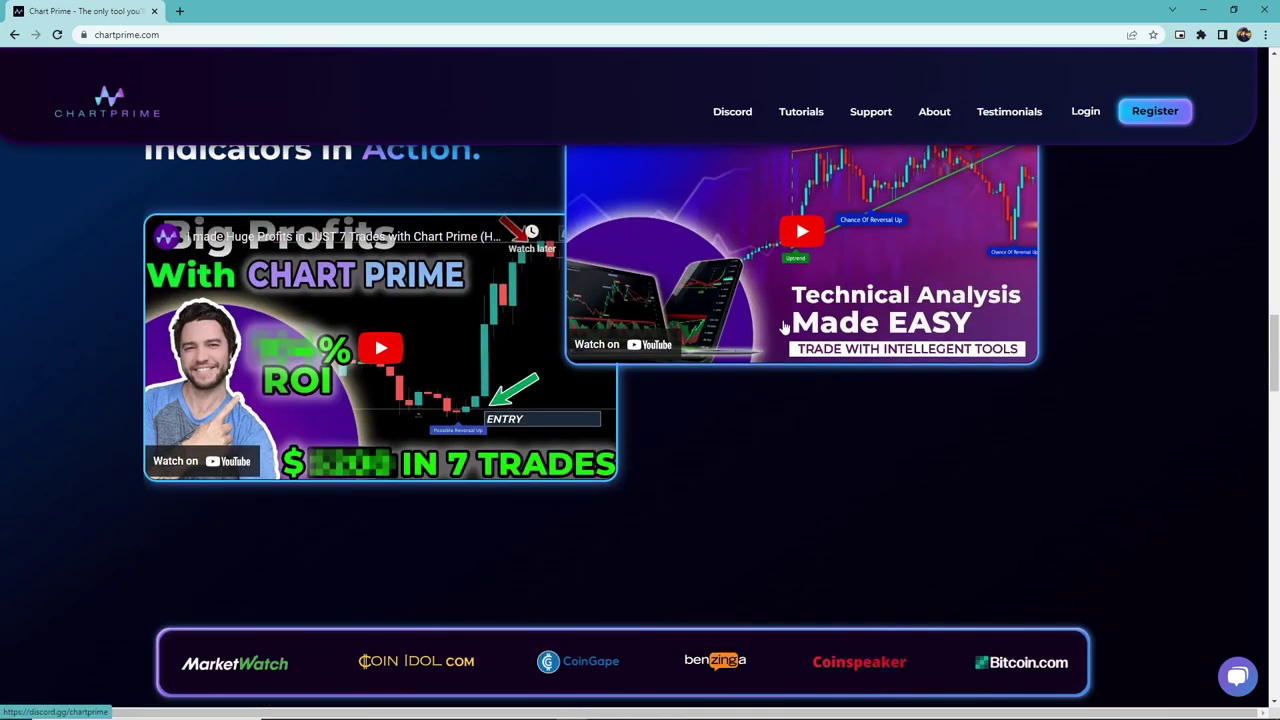
{"action": "scroll", "coordinate": [622, 346], "scroll_direction": "down", "scroll_amount": 20}
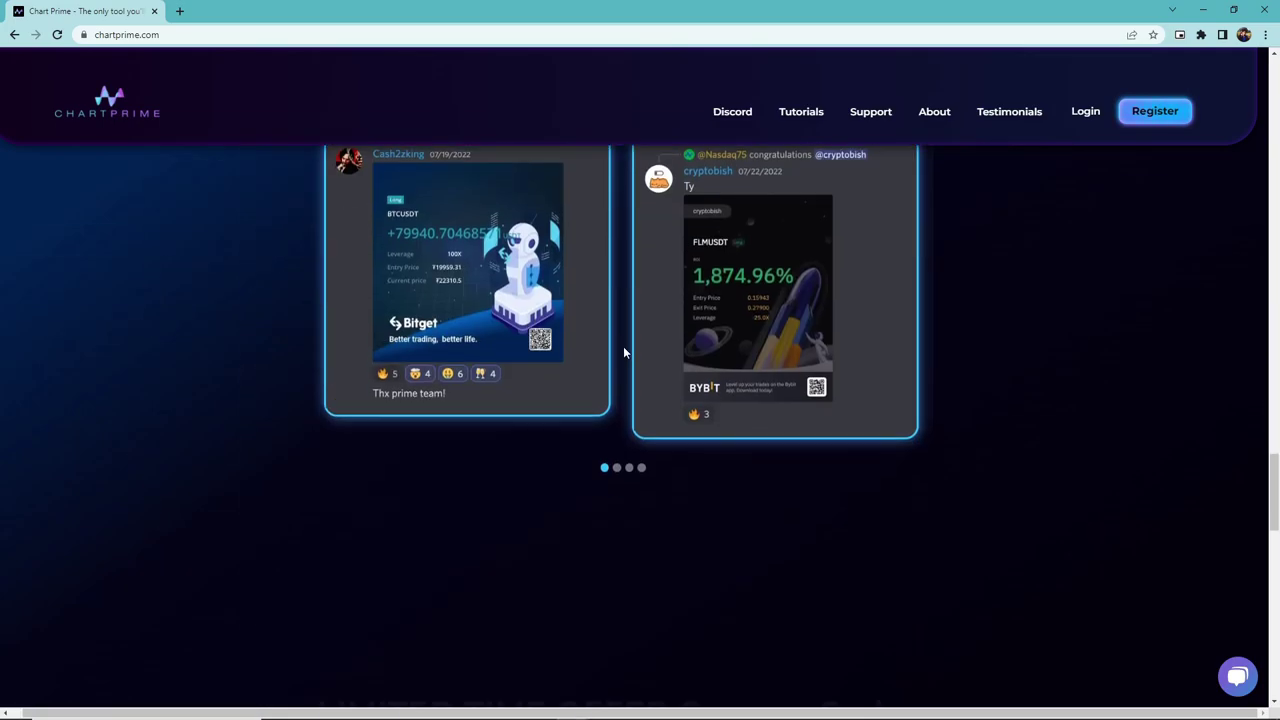
{"action": "scroll", "coordinate": [624, 350], "scroll_direction": "down", "scroll_amount": 4}
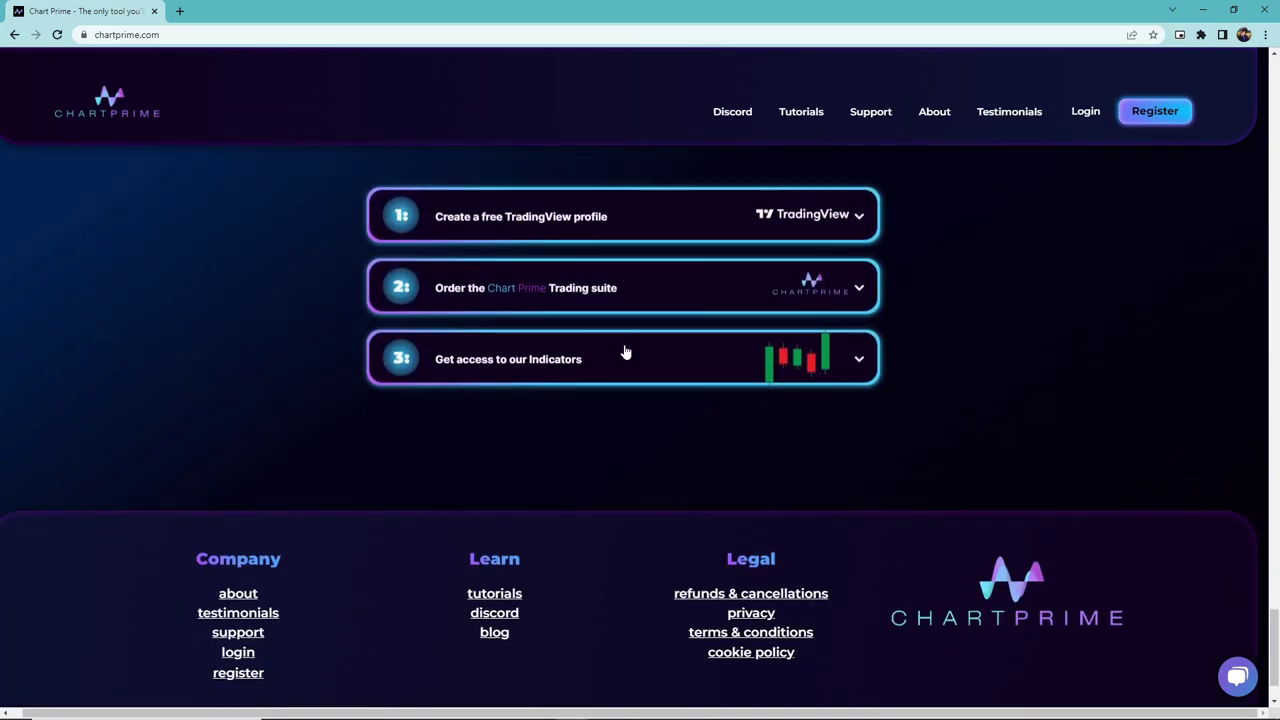
{"action": "scroll", "coordinate": [628, 418], "scroll_direction": "up", "scroll_amount": 5}
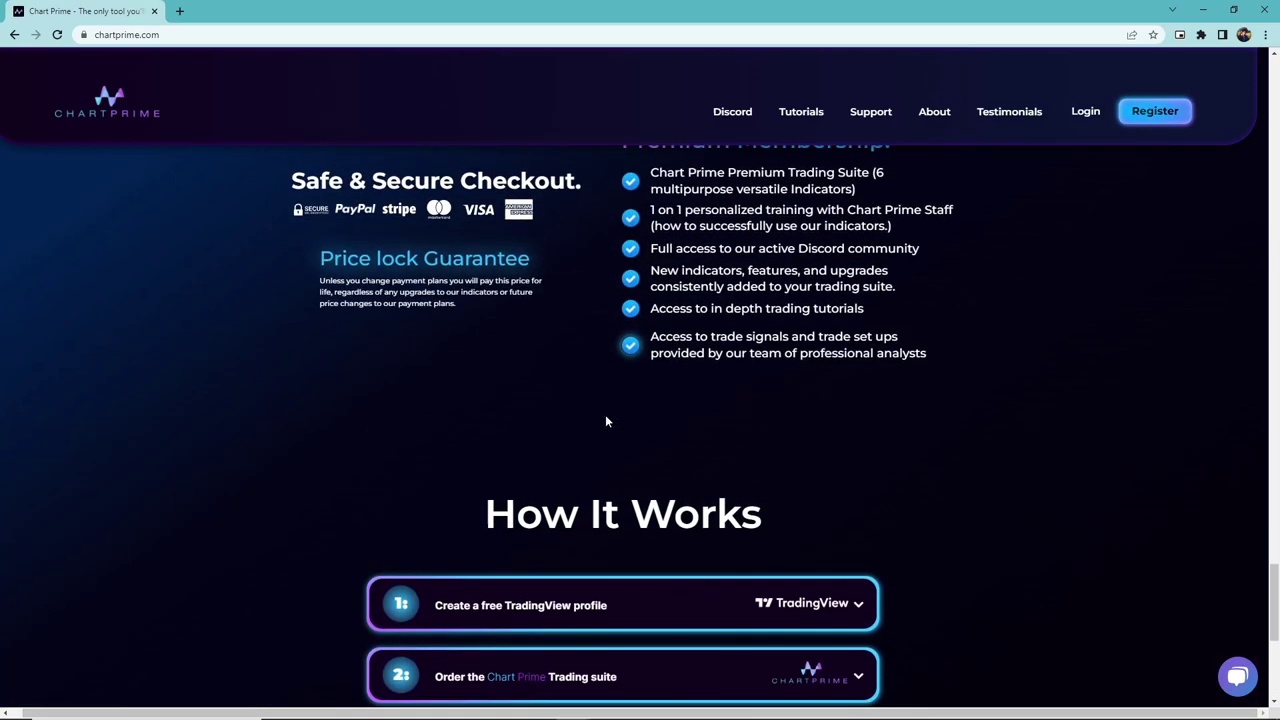
{"action": "scroll", "coordinate": [606, 420], "scroll_direction": "up", "scroll_amount": 3}
{"action": "scroll", "coordinate": [615, 422], "scroll_direction": "up", "scroll_amount": 2}
{"action": "scroll", "coordinate": [616, 420], "scroll_direction": "up", "scroll_amount": 4}
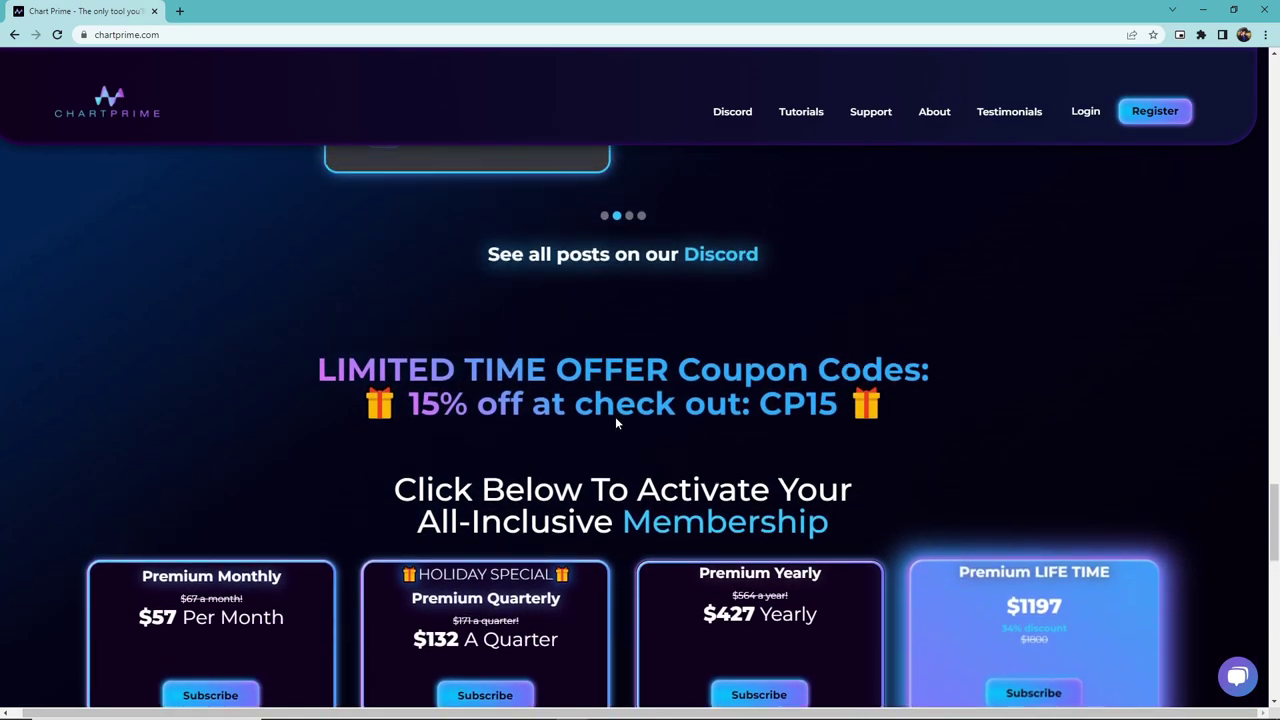
{"action": "scroll", "coordinate": [619, 412], "scroll_direction": "up", "scroll_amount": 4}
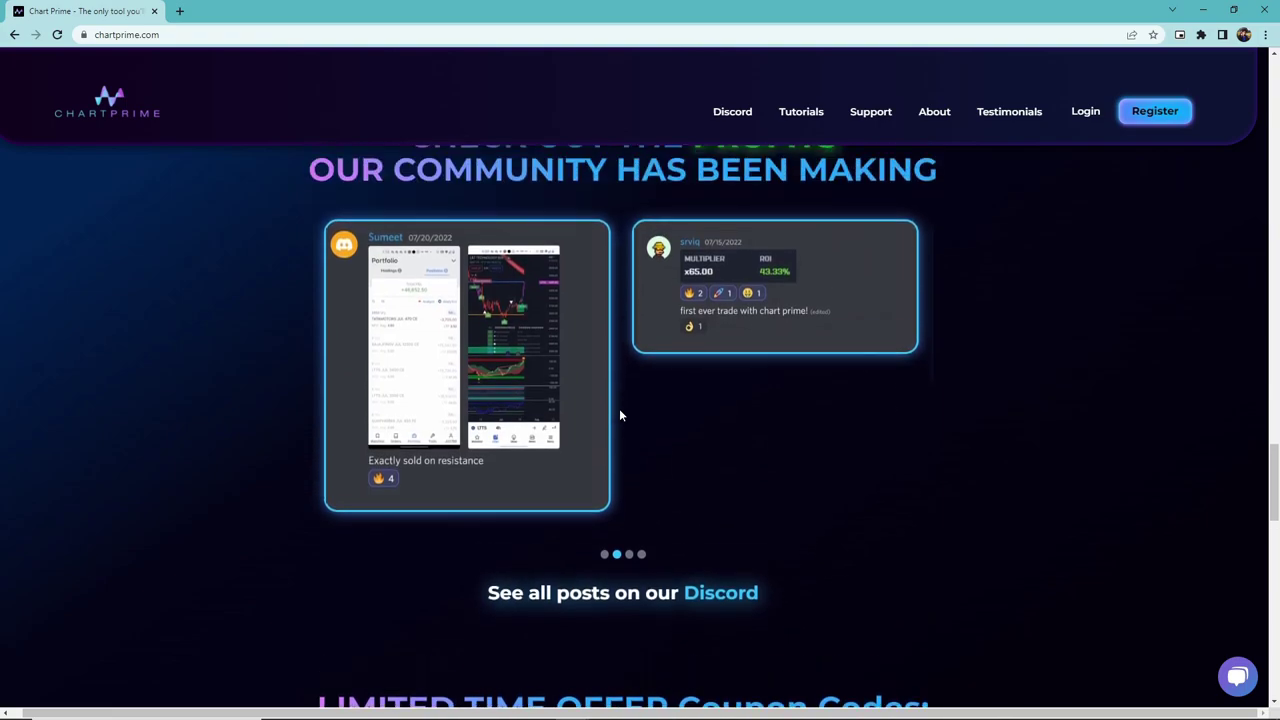
{"action": "scroll", "coordinate": [619, 410], "scroll_direction": "up", "scroll_amount": 5}
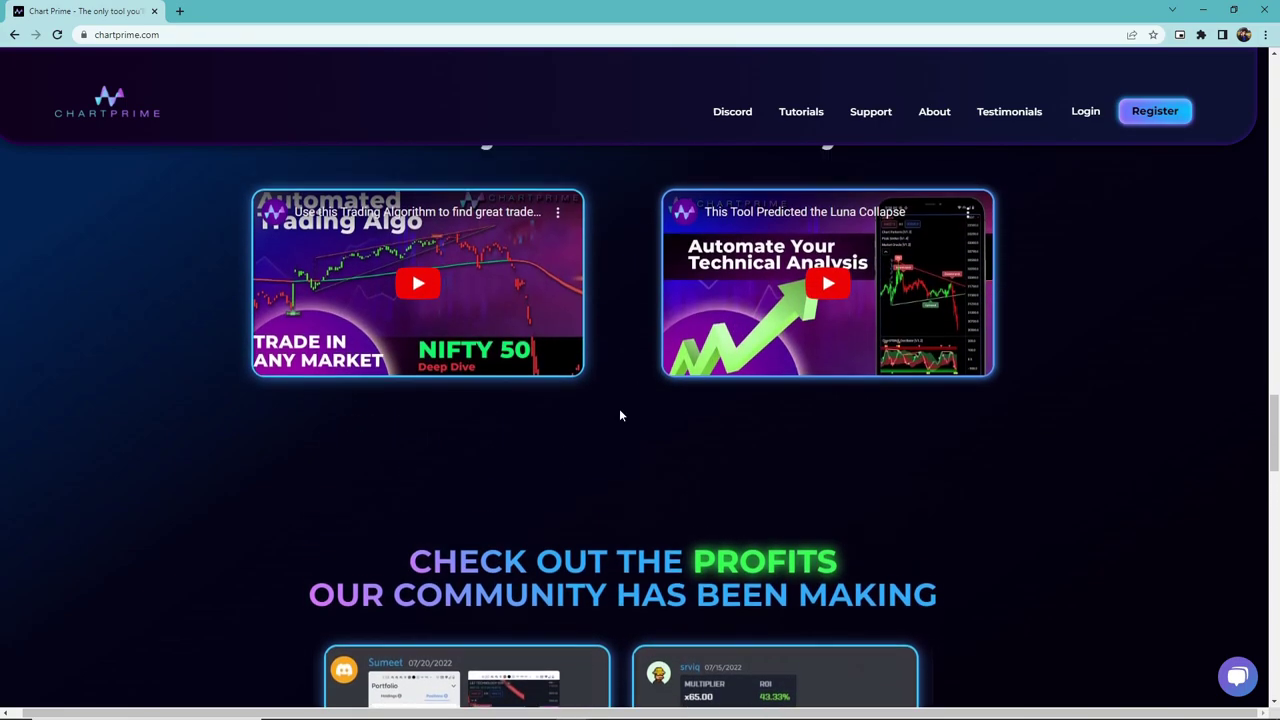
{"action": "scroll", "coordinate": [600, 405], "scroll_direction": "up", "scroll_amount": 6}
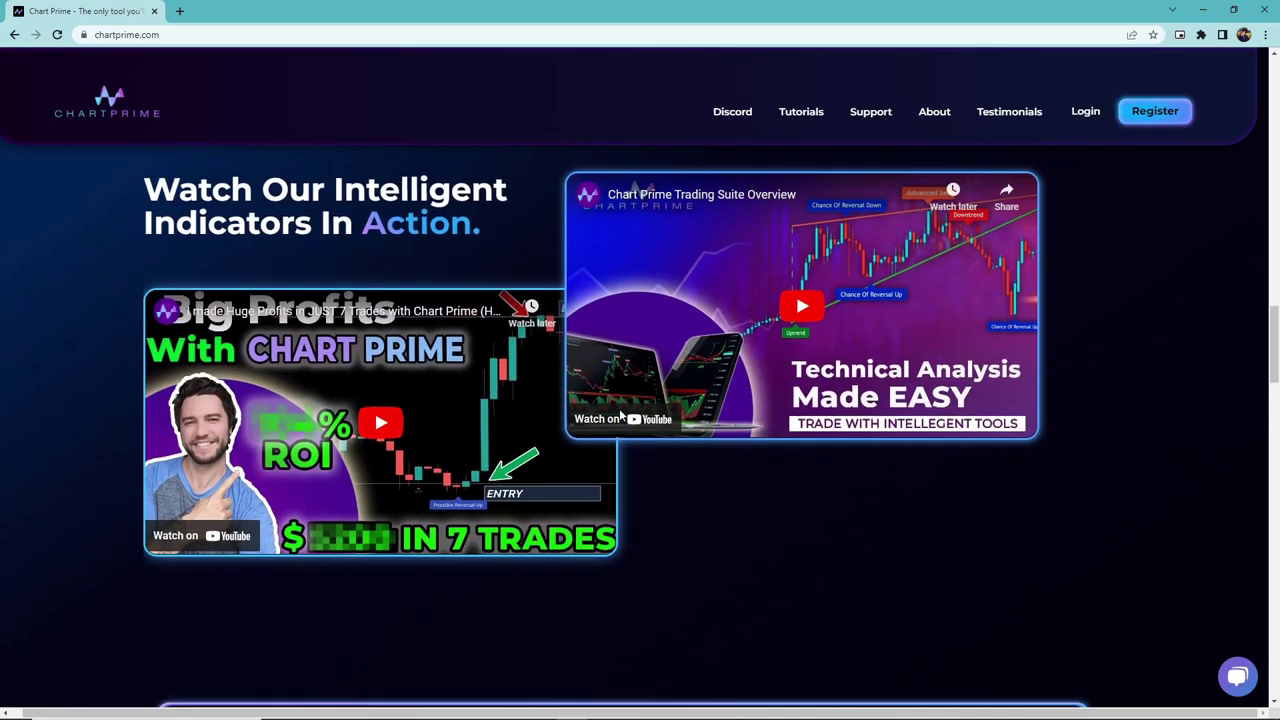
{"action": "scroll", "coordinate": [634, 400], "scroll_direction": "up", "scroll_amount": 6}
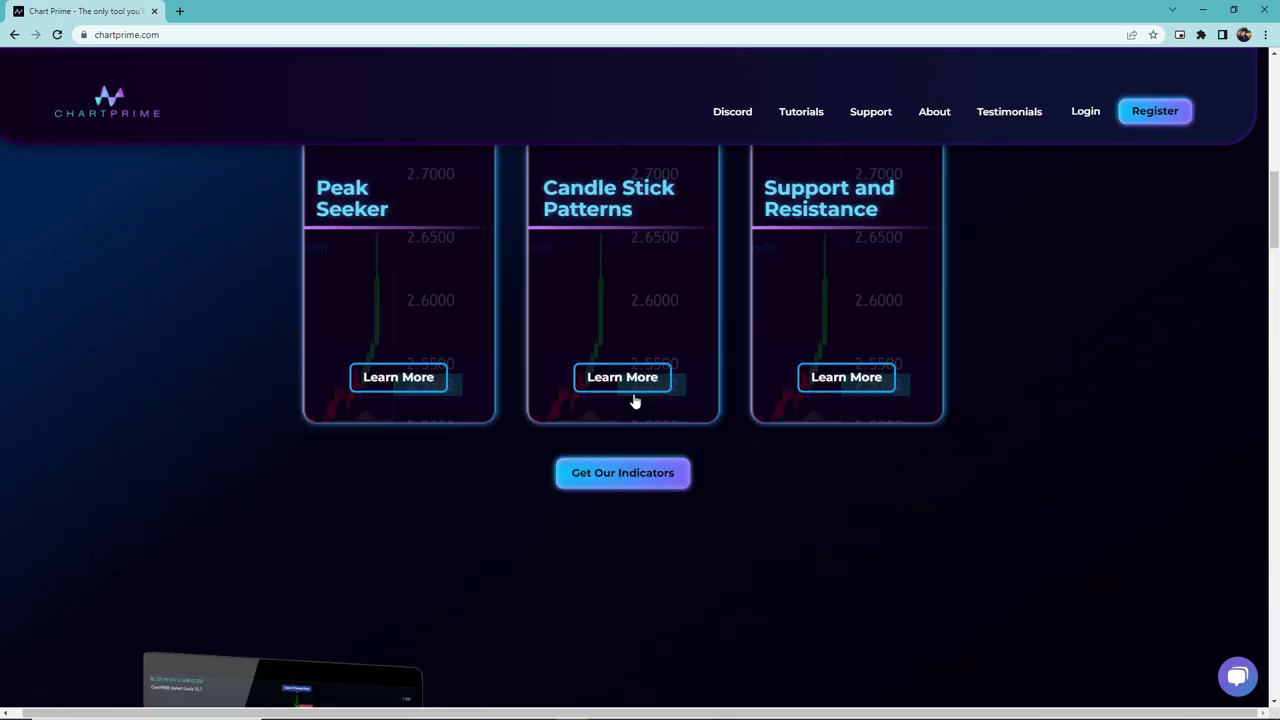
{"action": "scroll", "coordinate": [678, 378], "scroll_direction": "up", "scroll_amount": 4}
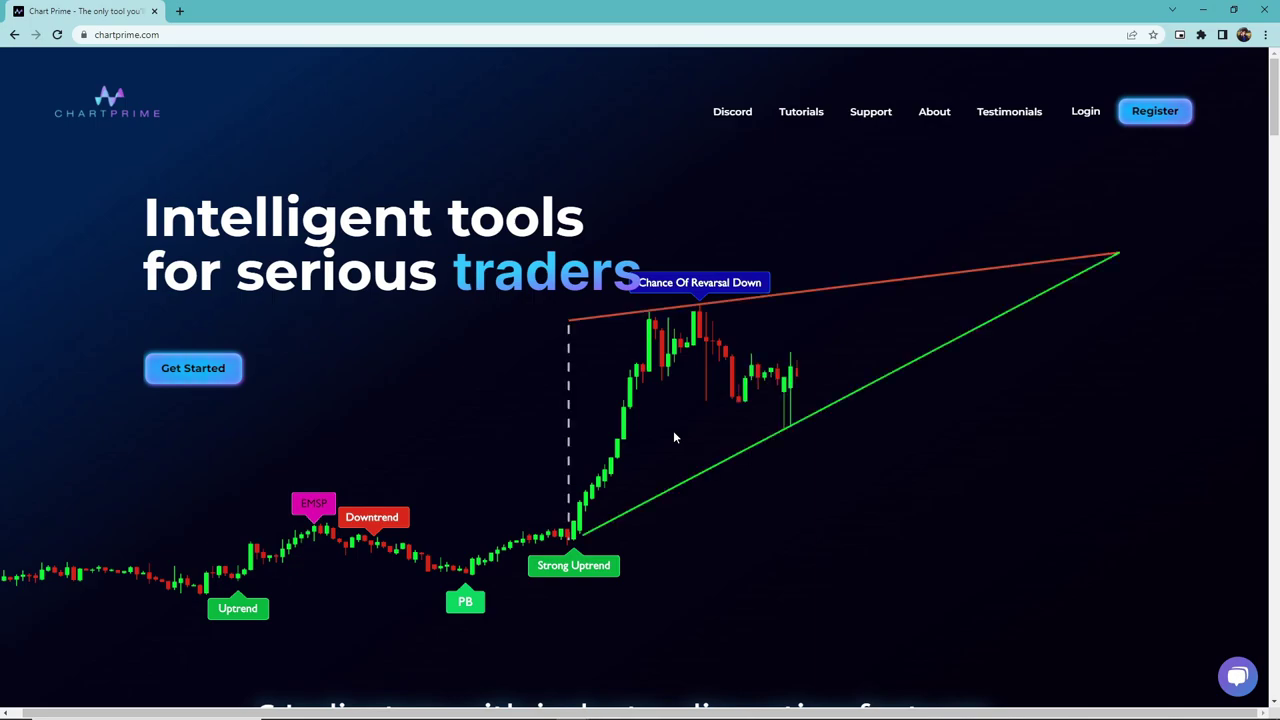
{"action": "scroll", "coordinate": [666, 446], "scroll_direction": "down", "scroll_amount": 10}
{"action": "scroll", "coordinate": [666, 446], "scroll_direction": "up", "scroll_amount": 3}
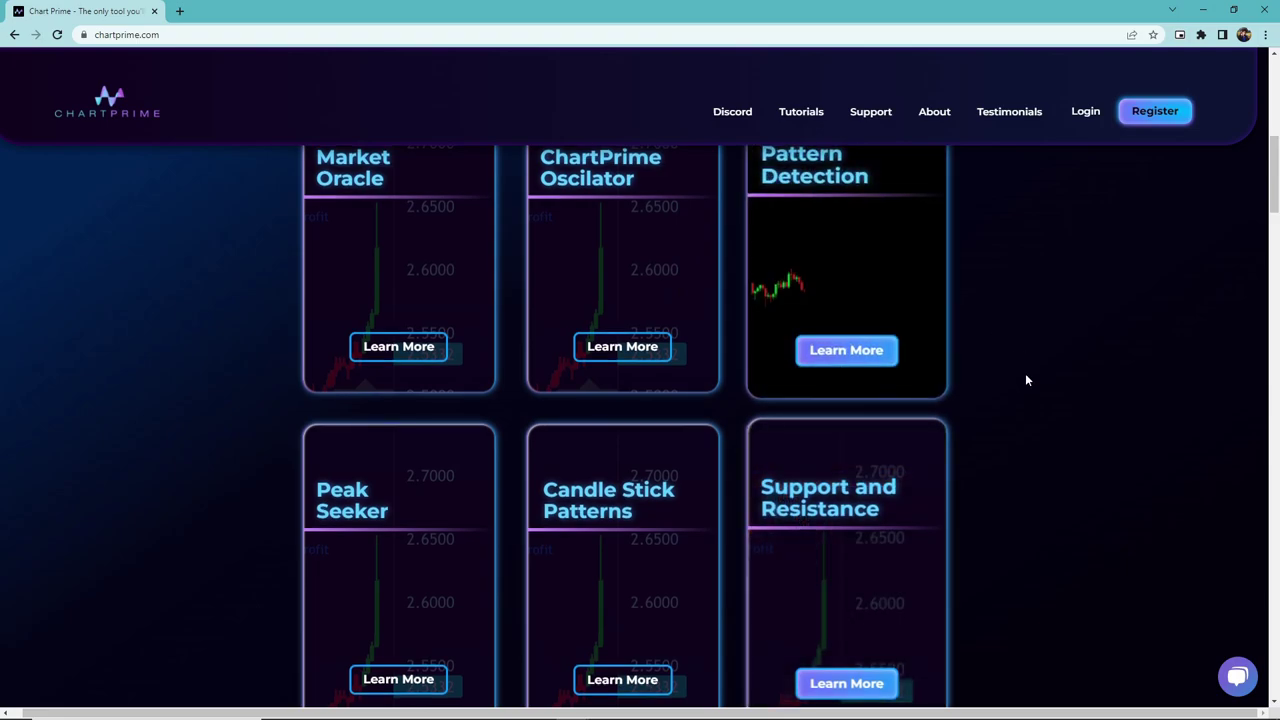
{"action": "scroll", "coordinate": [1026, 380], "scroll_direction": "up", "scroll_amount": 7}
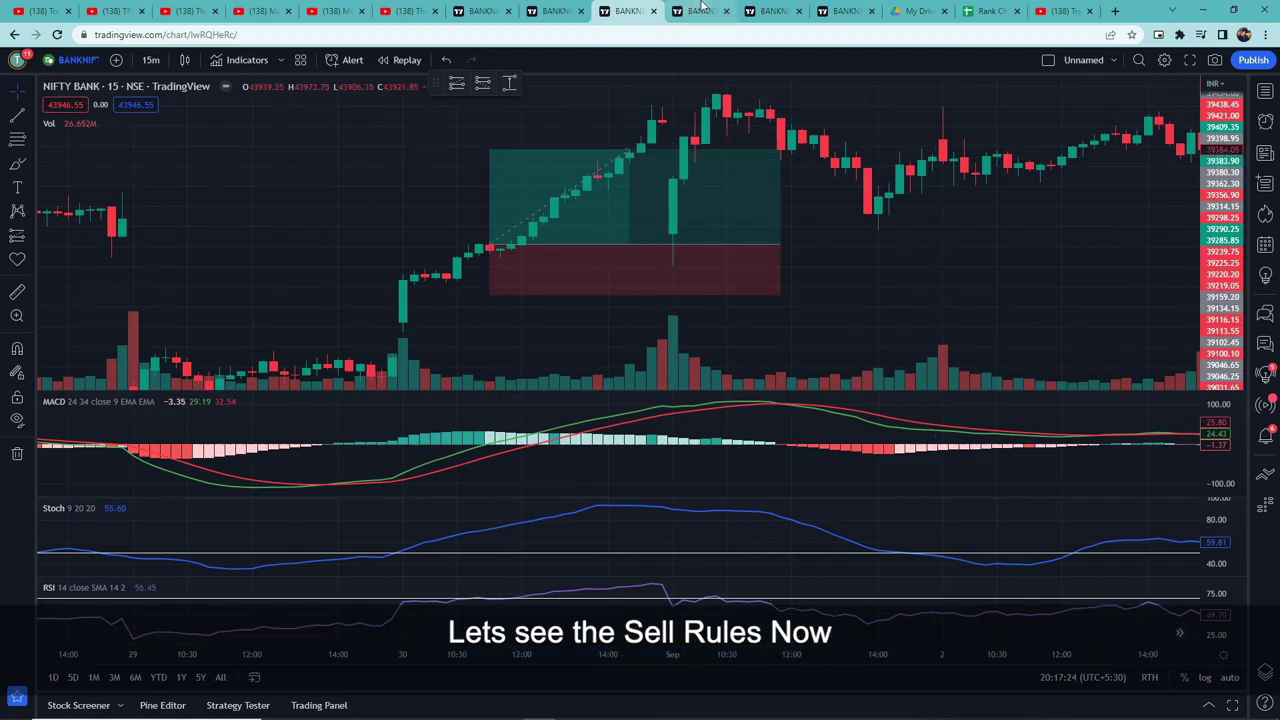
Step: Switch to the fourth BANKNIFTY chart and delete the existing short position on 14 November 2022
{"action": "left_click", "coordinate": [700, 10]}
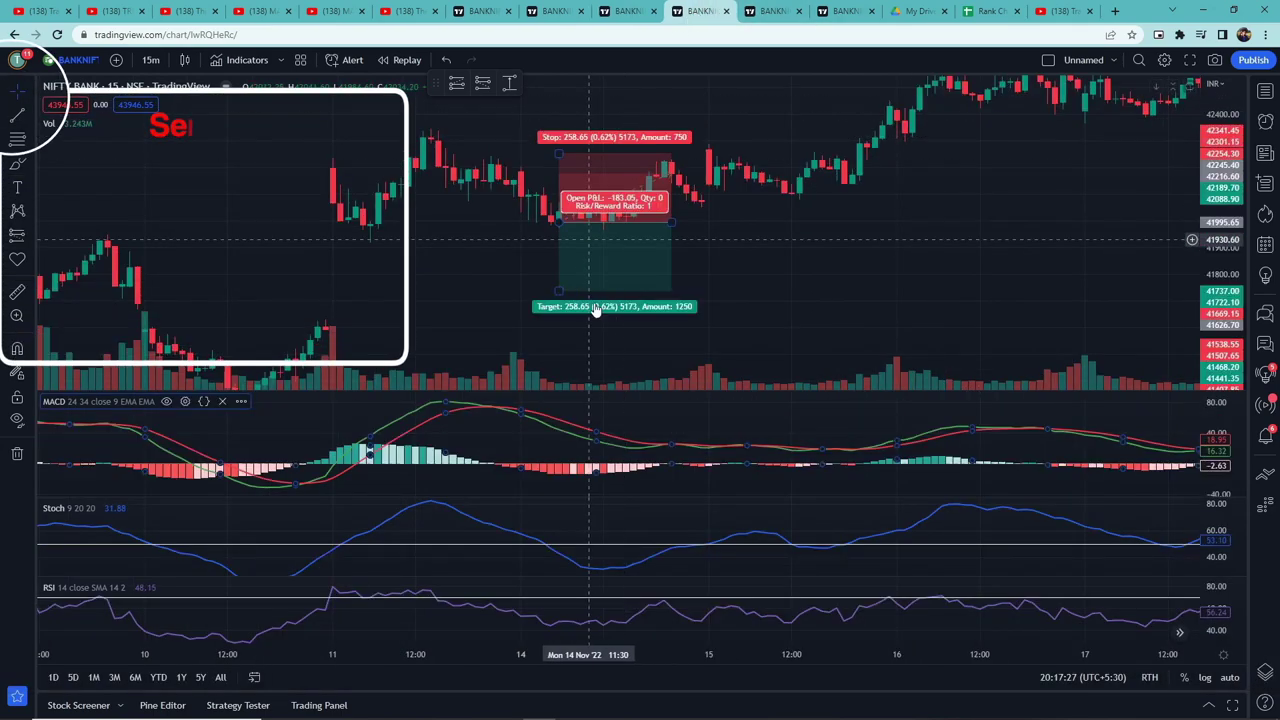
{"action": "key", "text": "Delete"}
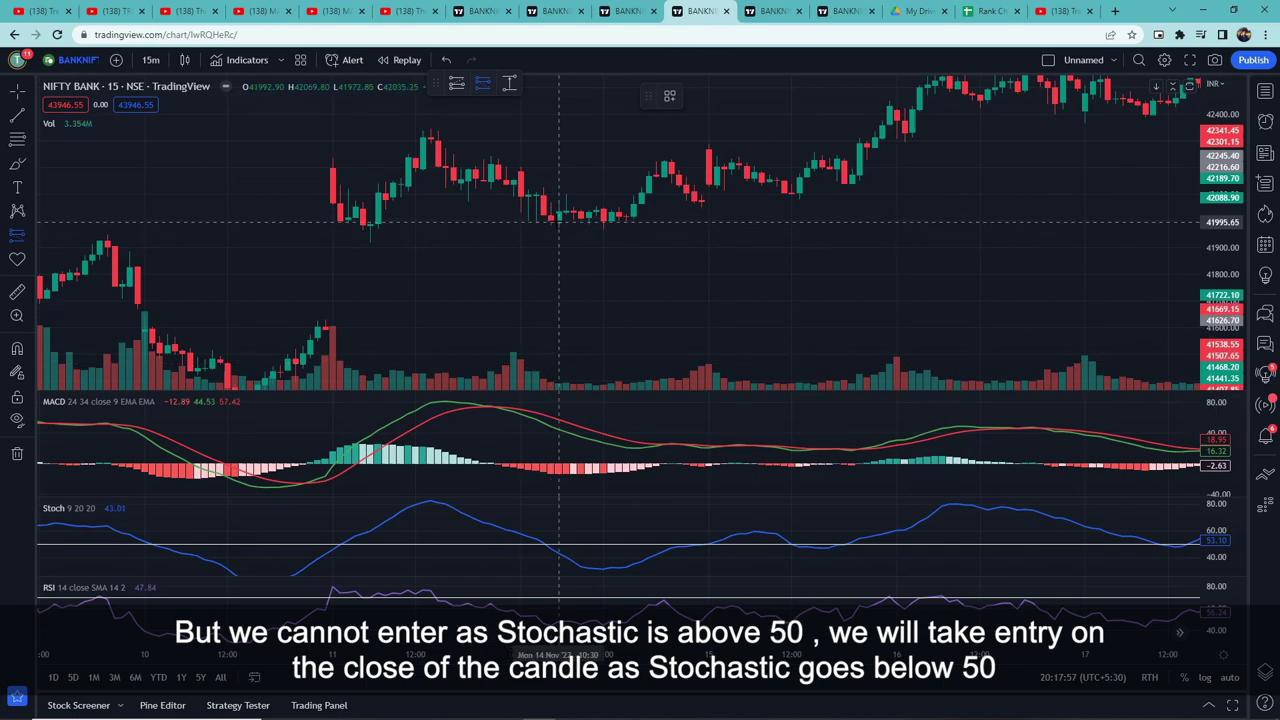
Step: Place a short position at the 14 November 2022 10:30 candle, ending at the bullish MACD crossover with its stop at 42178.30
{"action": "left_click", "coordinate": [558, 220]}
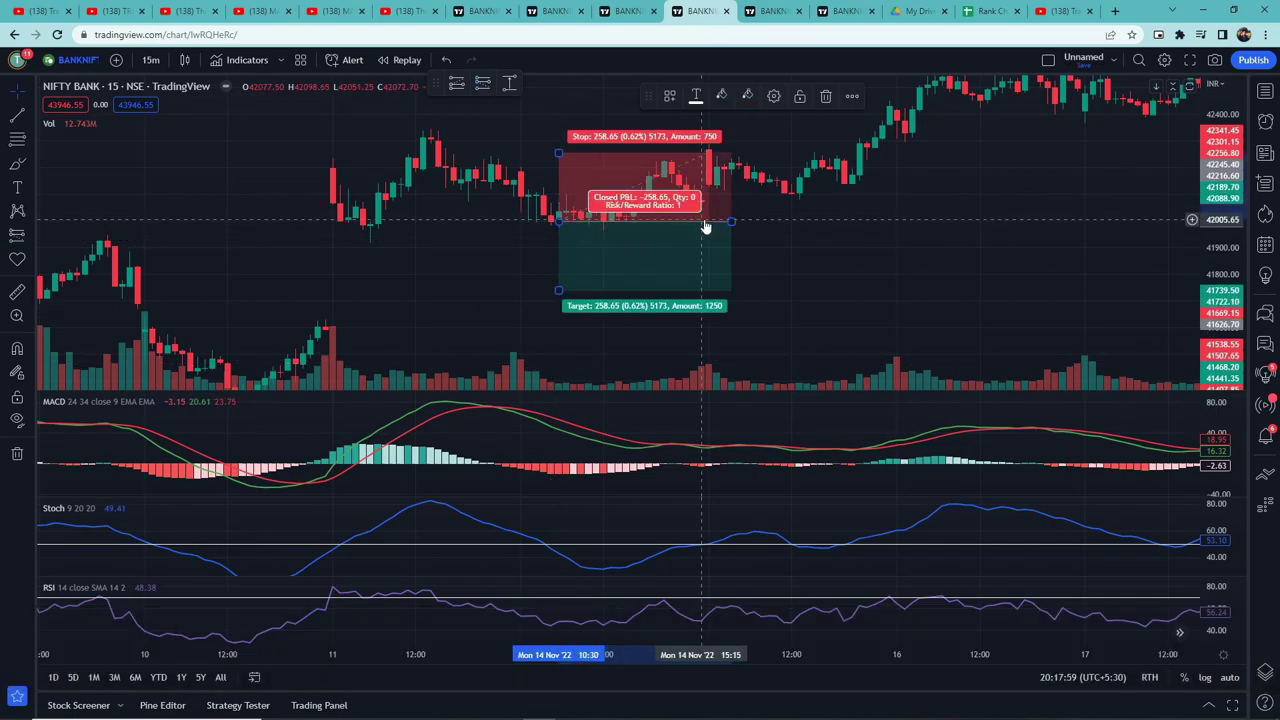
{"action": "left_click_drag", "start_coordinate": [731, 220], "coordinate": [671, 220]}
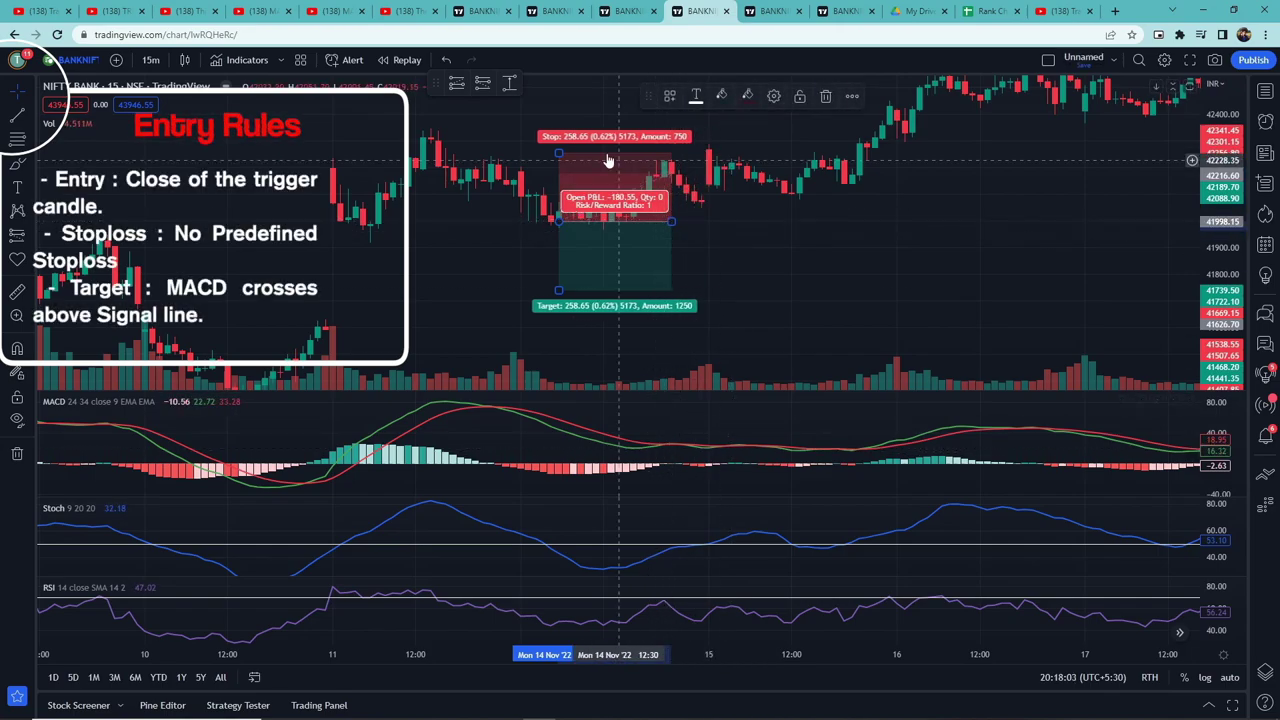
{"action": "left_click_drag", "start_coordinate": [558, 152], "coordinate": [558, 173]}
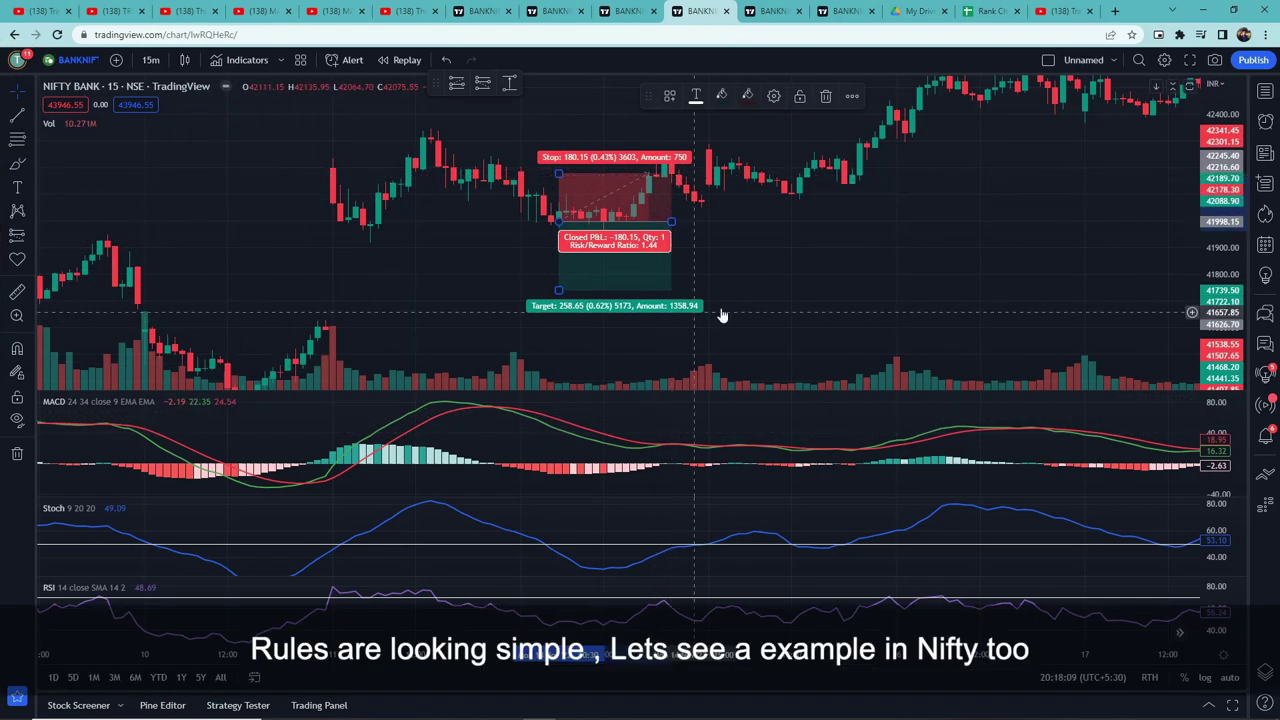
{"action": "left_click", "coordinate": [768, 275]}
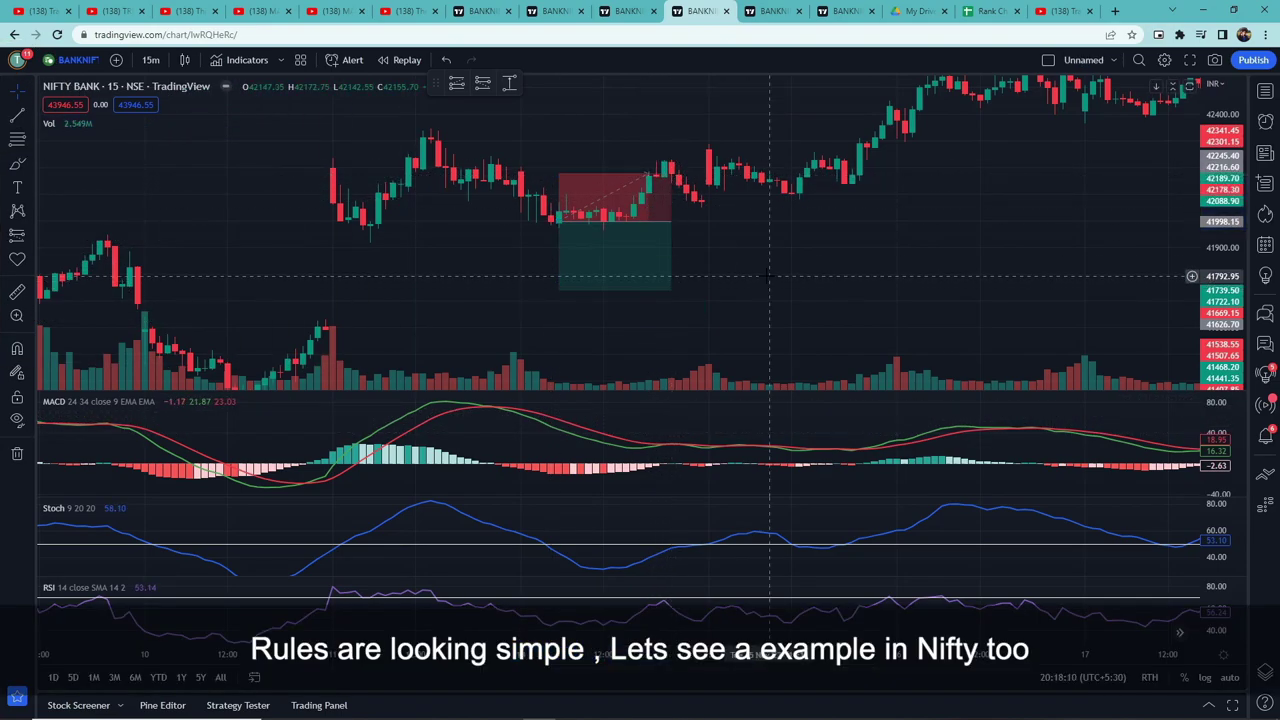
Step: On the fifth BANKNIFTY chart, place a short position at the 8 July 2022 14:30 candle, ending at the MACD crossover with its stop at 35356.15
{"action": "left_click", "coordinate": [762, 10]}
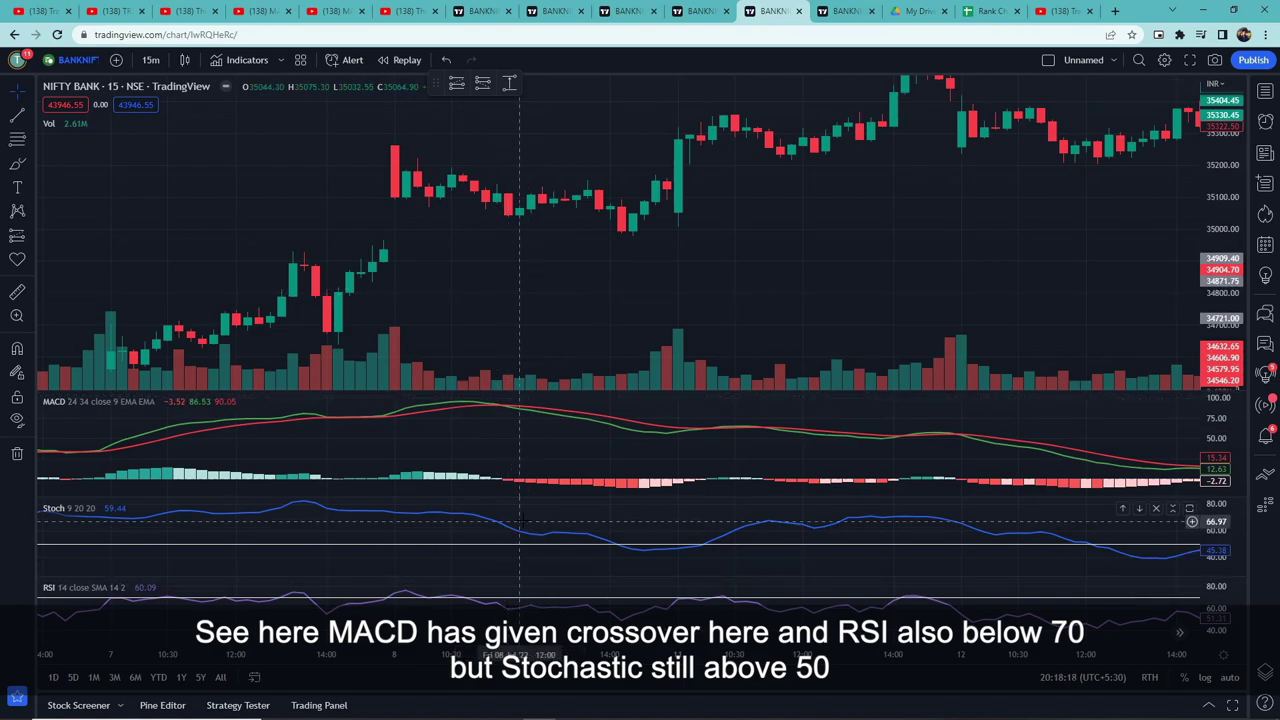
{"action": "left_click", "coordinate": [483, 86]}
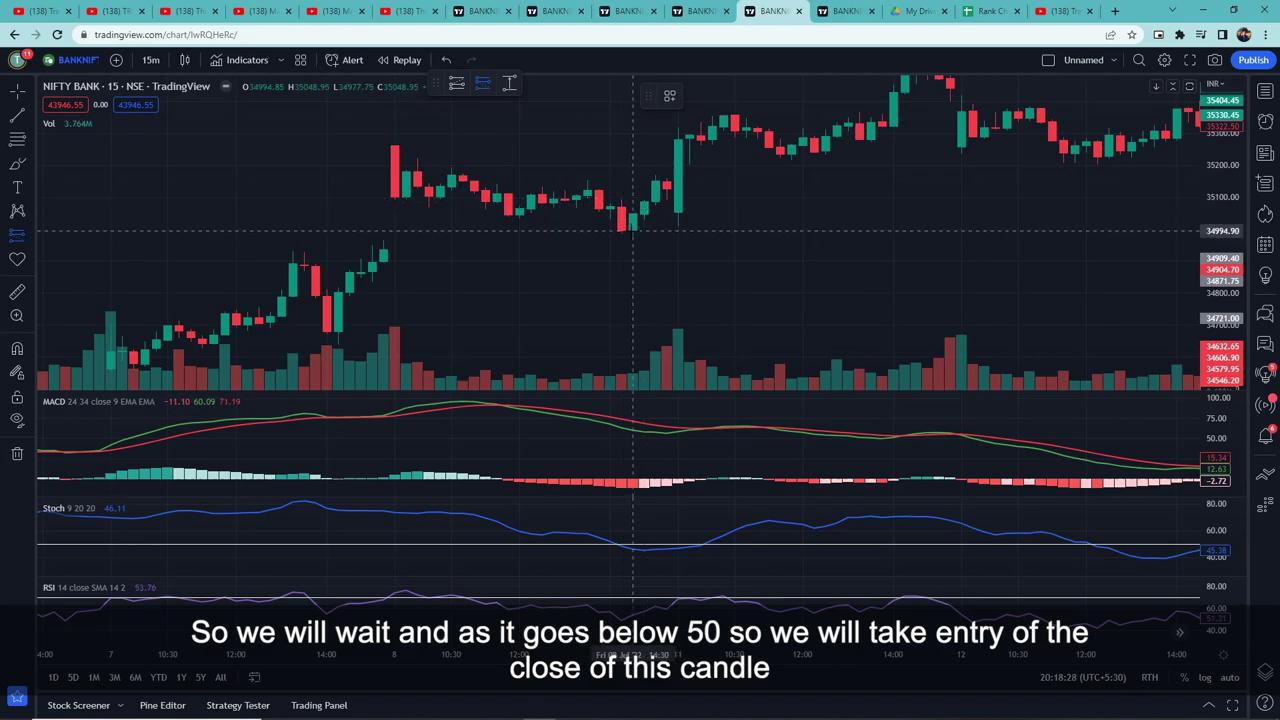
{"action": "left_click", "coordinate": [632, 230]}
{"action": "mouse_move", "coordinate": [850, 264]}
{"action": "left_mouse_down"}
{"action": "mouse_move", "coordinate": [607, 258]}
{"action": "mouse_move", "coordinate": [620, 257]}
{"action": "left_mouse_up"}
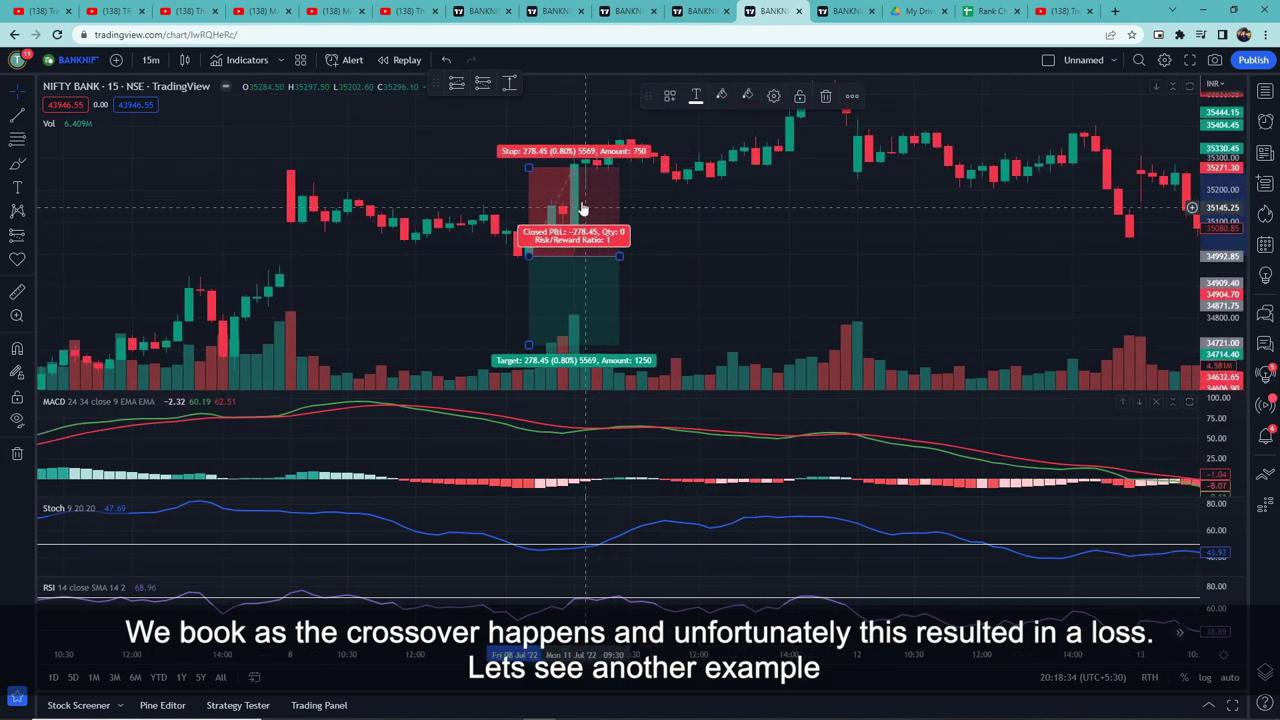
{"action": "left_click_drag", "start_coordinate": [529, 166], "coordinate": [521, 140]}
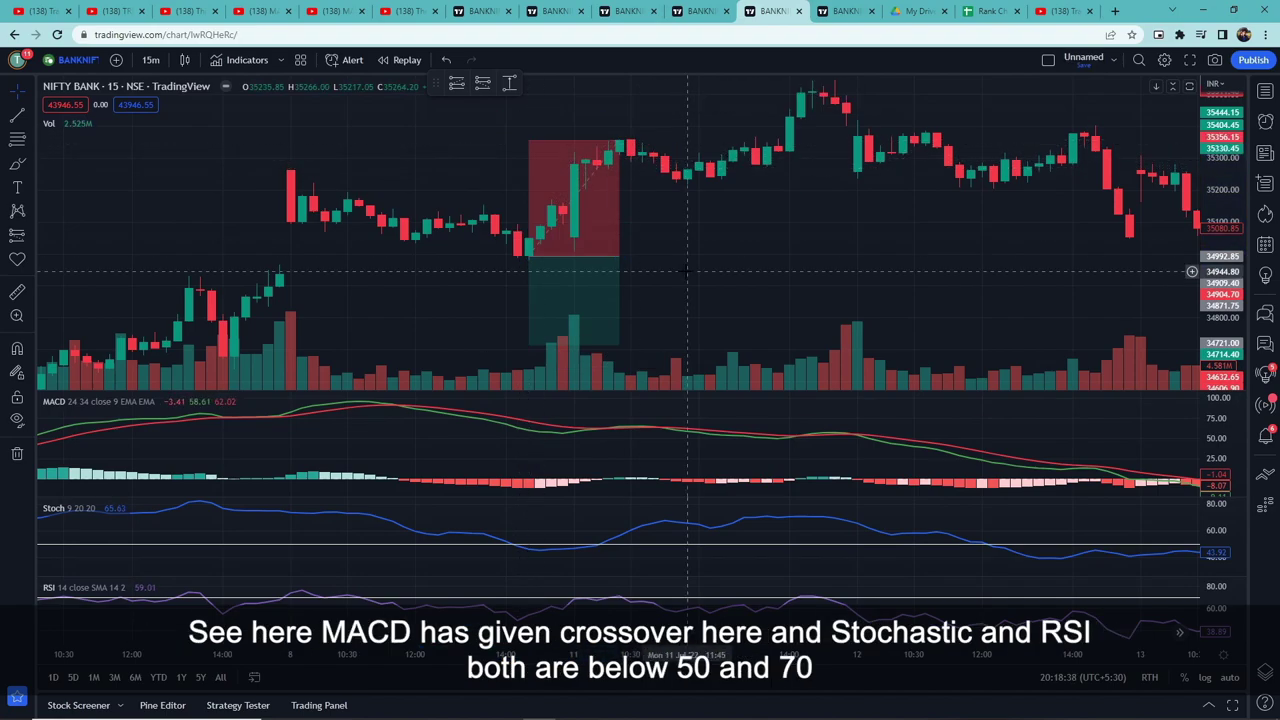
Step: On the sixth BANKNIFTY chart, place a short position at the 16 June 2022 11:30 candle, ending at the MACD crossover with its target at 32656.60
{"action": "left_click", "coordinate": [843, 8]}
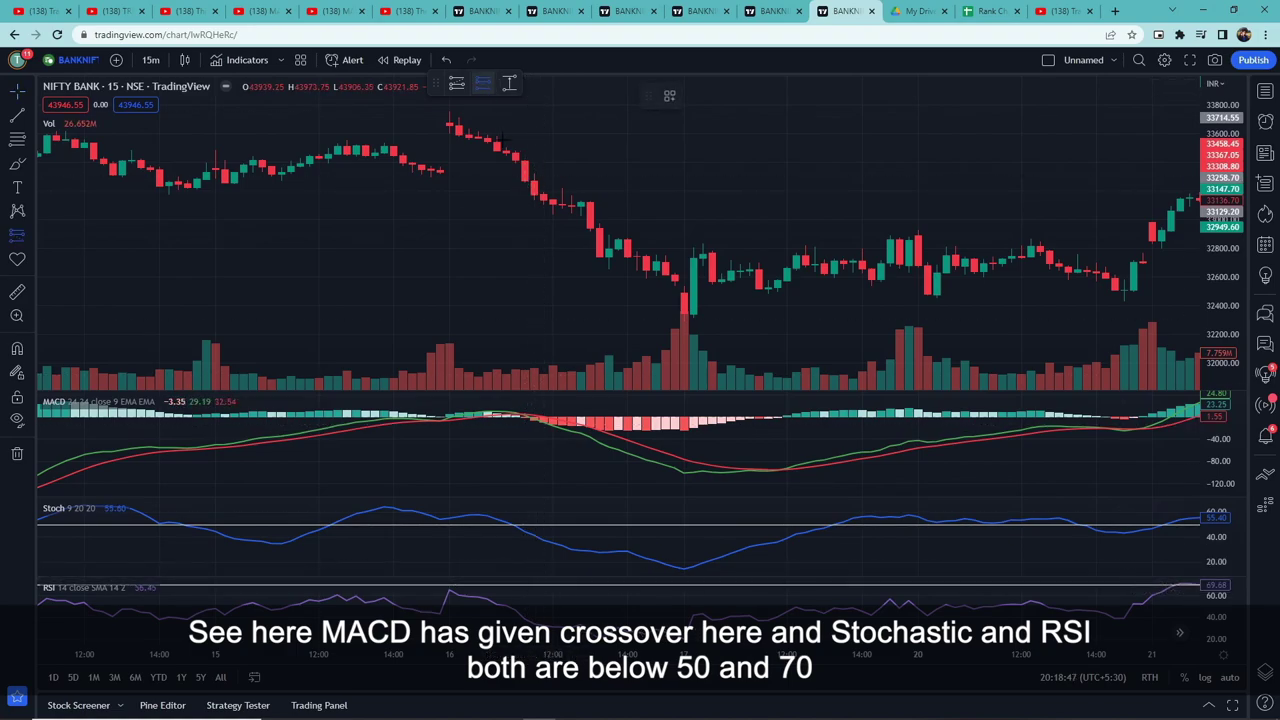
{"action": "left_click", "coordinate": [533, 186]}
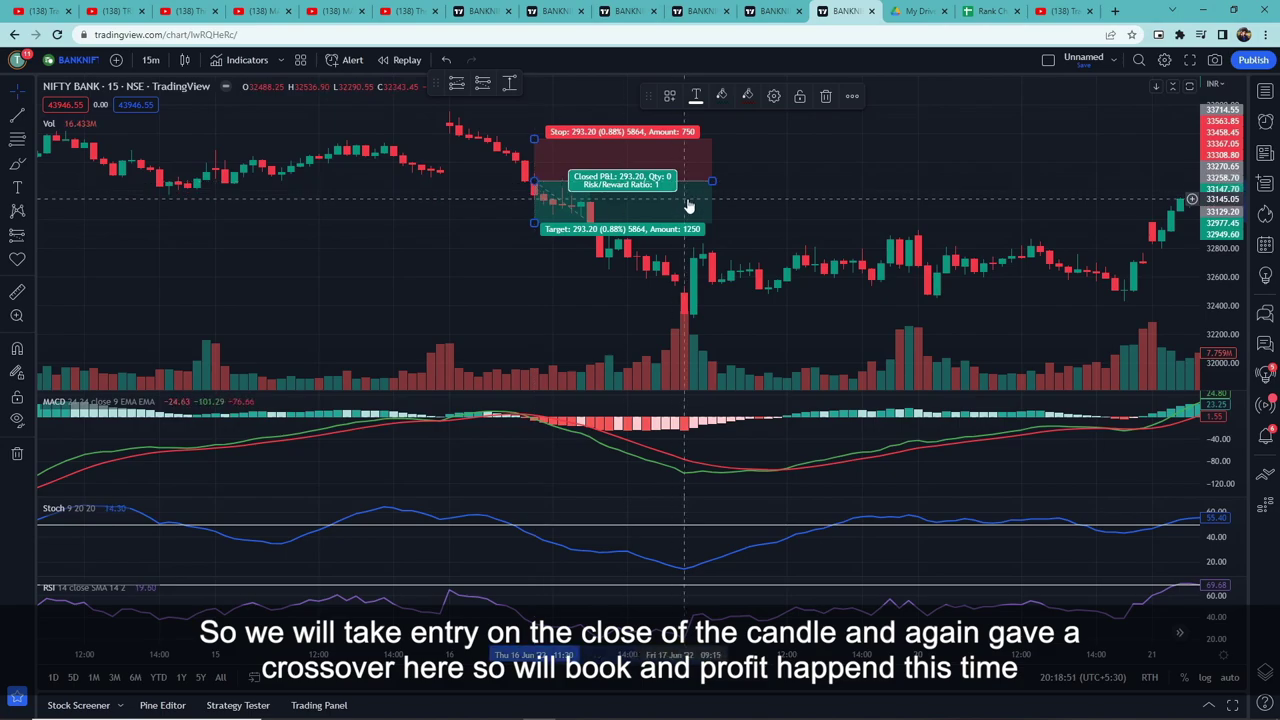
{"action": "left_click_drag", "start_coordinate": [713, 181], "coordinate": [786, 181]}
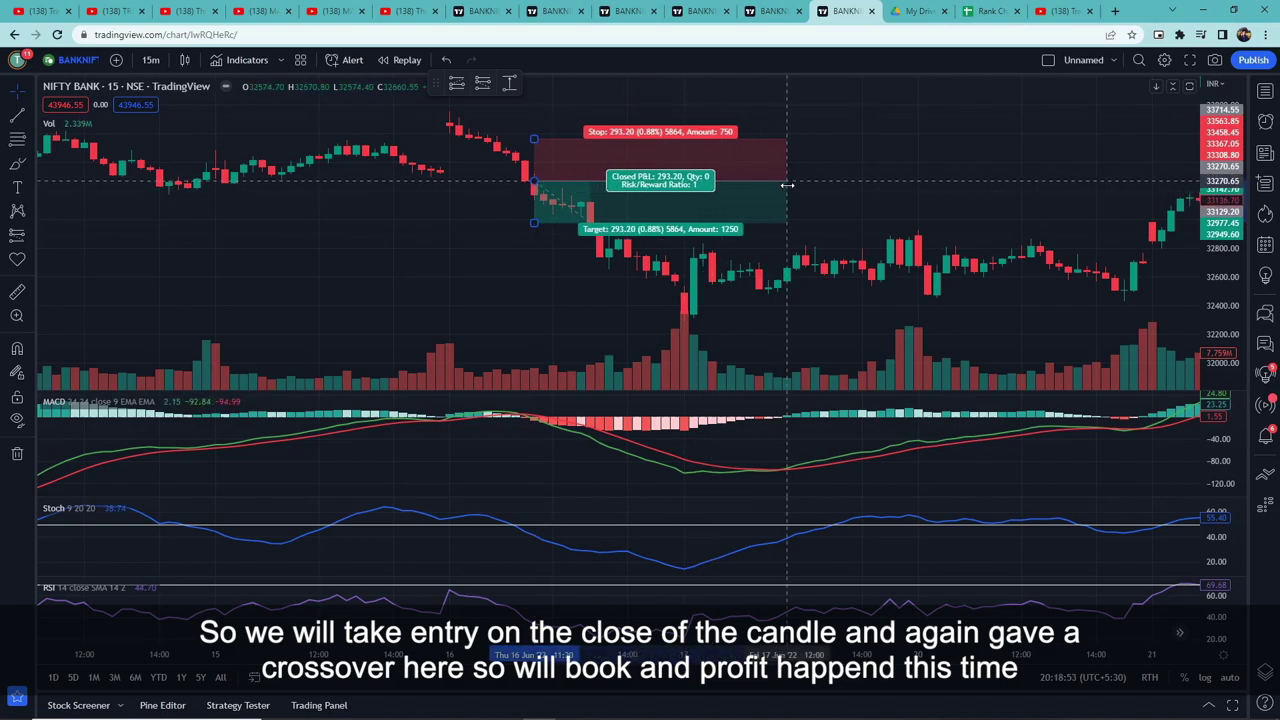
{"action": "mouse_move", "coordinate": [535, 224]}
{"action": "left_mouse_down"}
{"action": "mouse_move", "coordinate": [536, 286]}
{"action": "mouse_move", "coordinate": [535, 268]}
{"action": "left_mouse_up"}
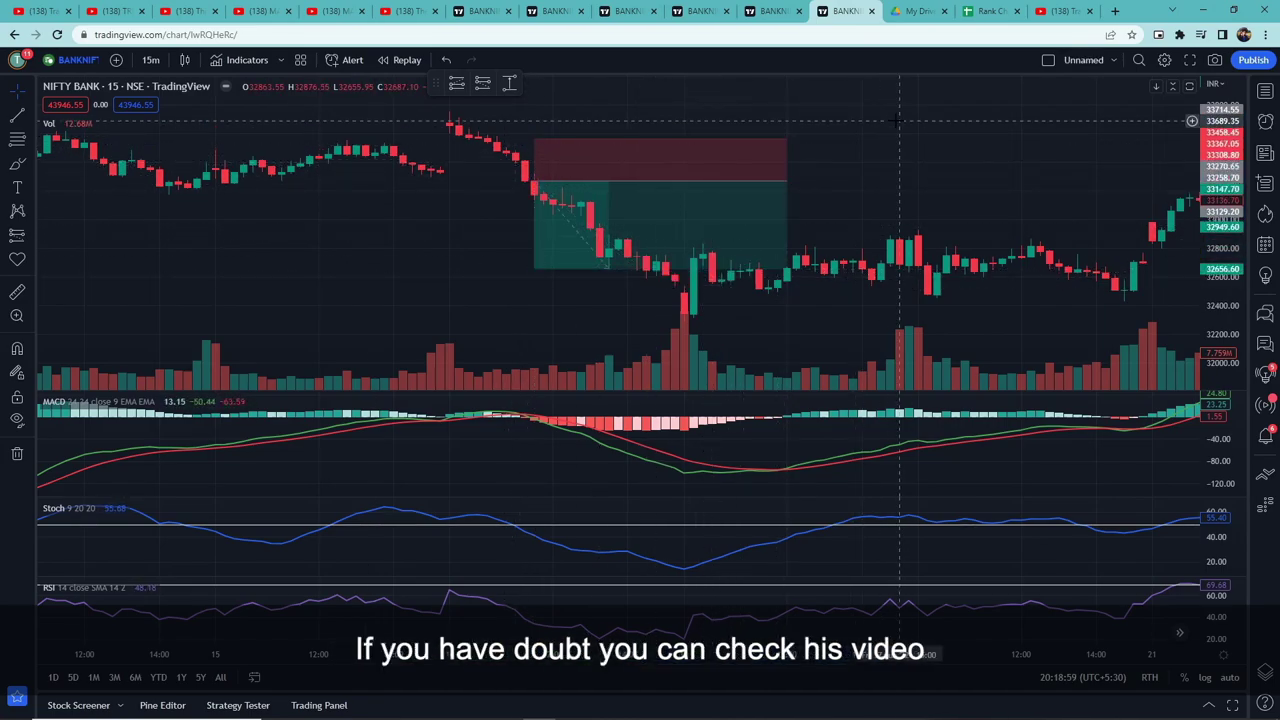
Step: Look at the original strategy video and the Excel backtest sheet, and bring up the Strategic Stocks backtest video's equity curve
{"action": "left_click", "coordinate": [185, 11]}
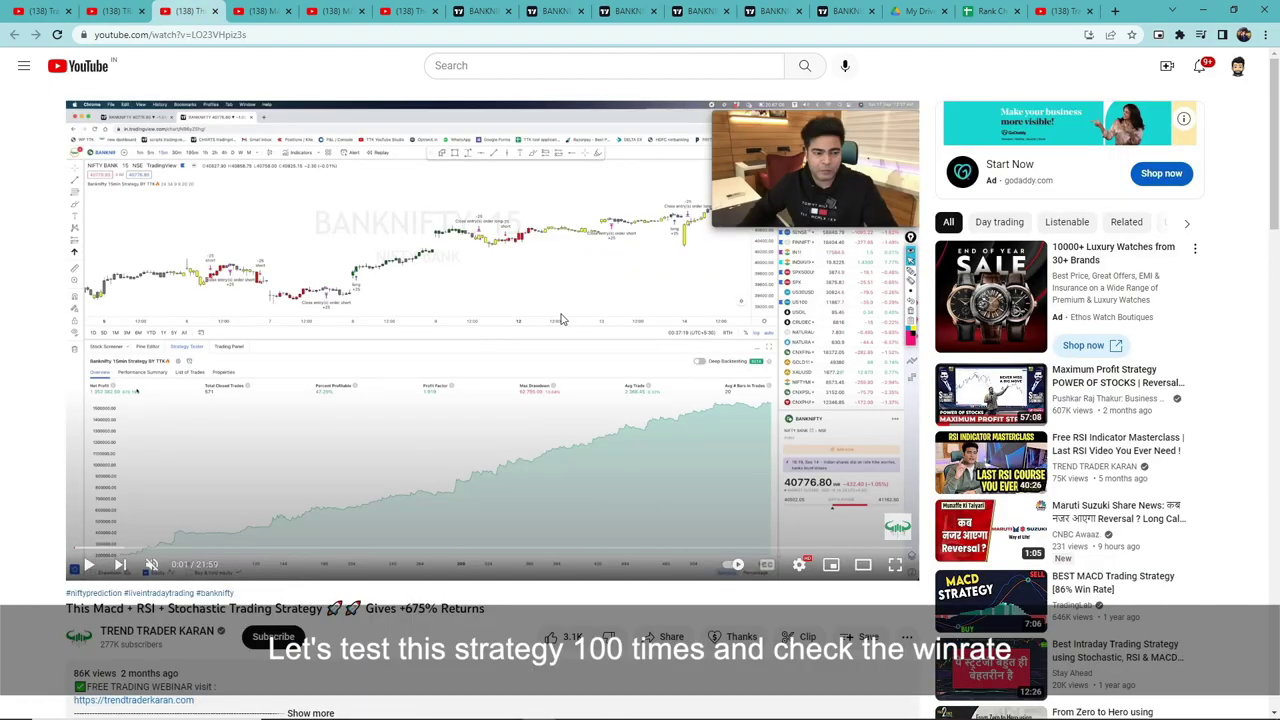
{"action": "left_click", "coordinate": [812, 10]}
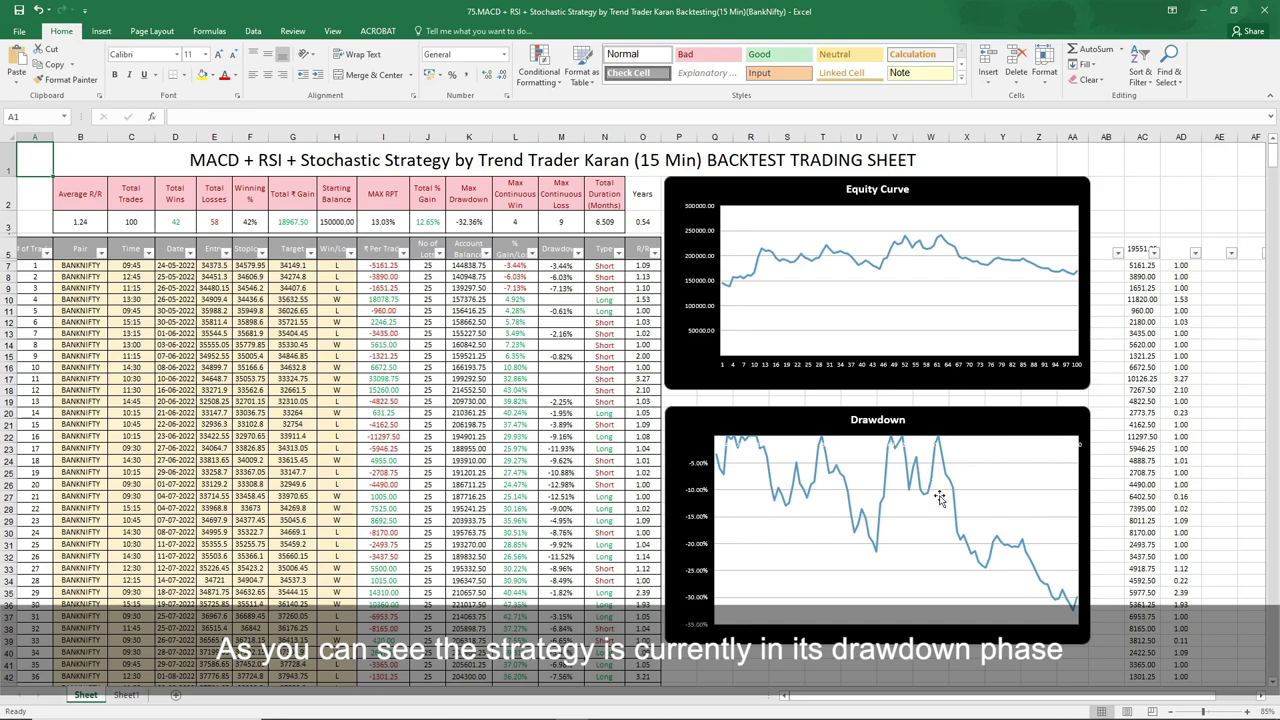
{"action": "left_click", "coordinate": [1204, 8]}
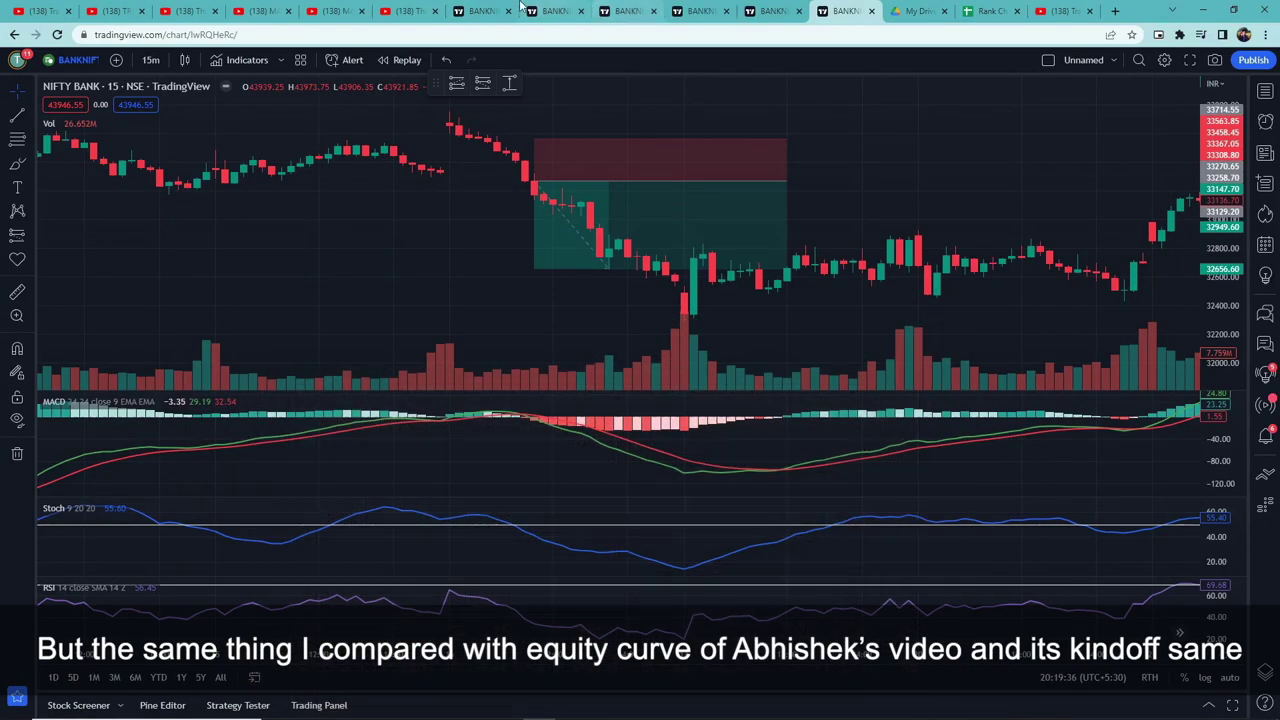
{"action": "left_click", "coordinate": [345, 10]}
{"action": "left_click", "coordinate": [265, 10]}
{"action": "left_click", "coordinate": [335, 10]}
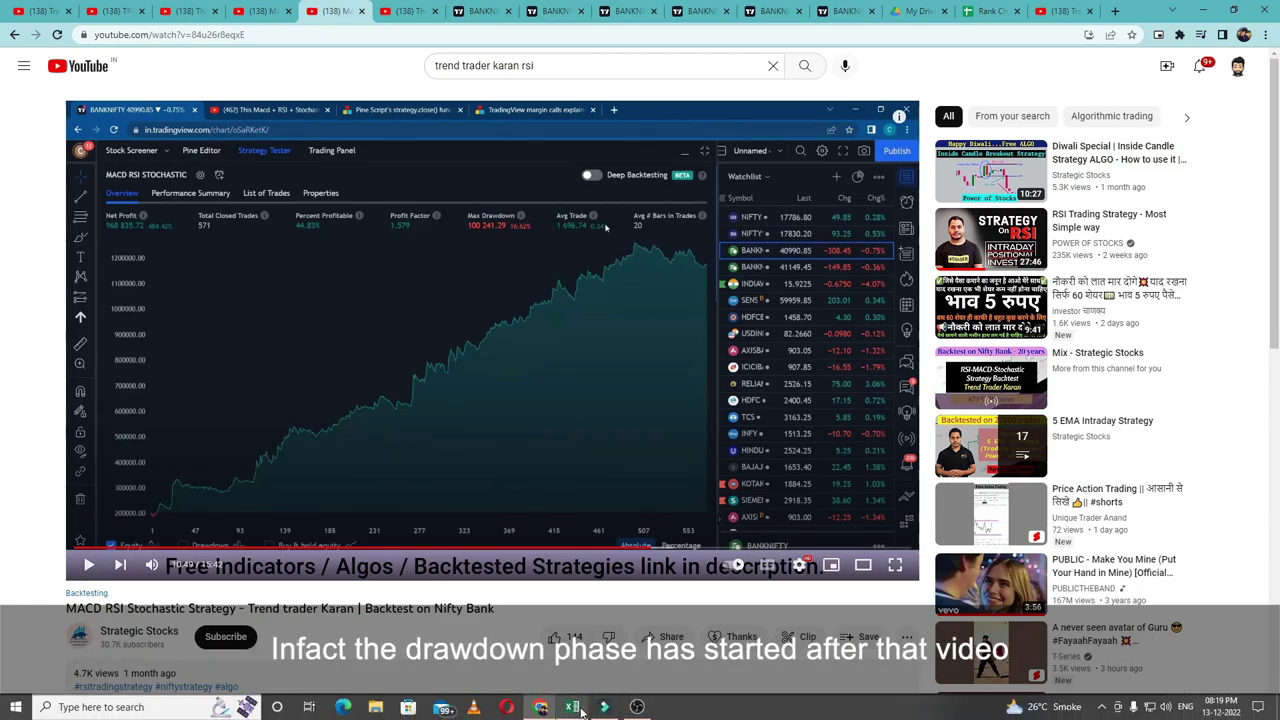
Step: Place the Excel backtest sheet beside the video to compare the equity curves, and maximize the sheet again
{"action": "left_click", "coordinate": [572, 708]}
{"action": "left_click_drag", "start_coordinate": [640, 12], "coordinate": [937, 75]}
{"action": "scroll", "coordinate": [933, 390], "scroll_direction": "right", "scroll_amount": 5}
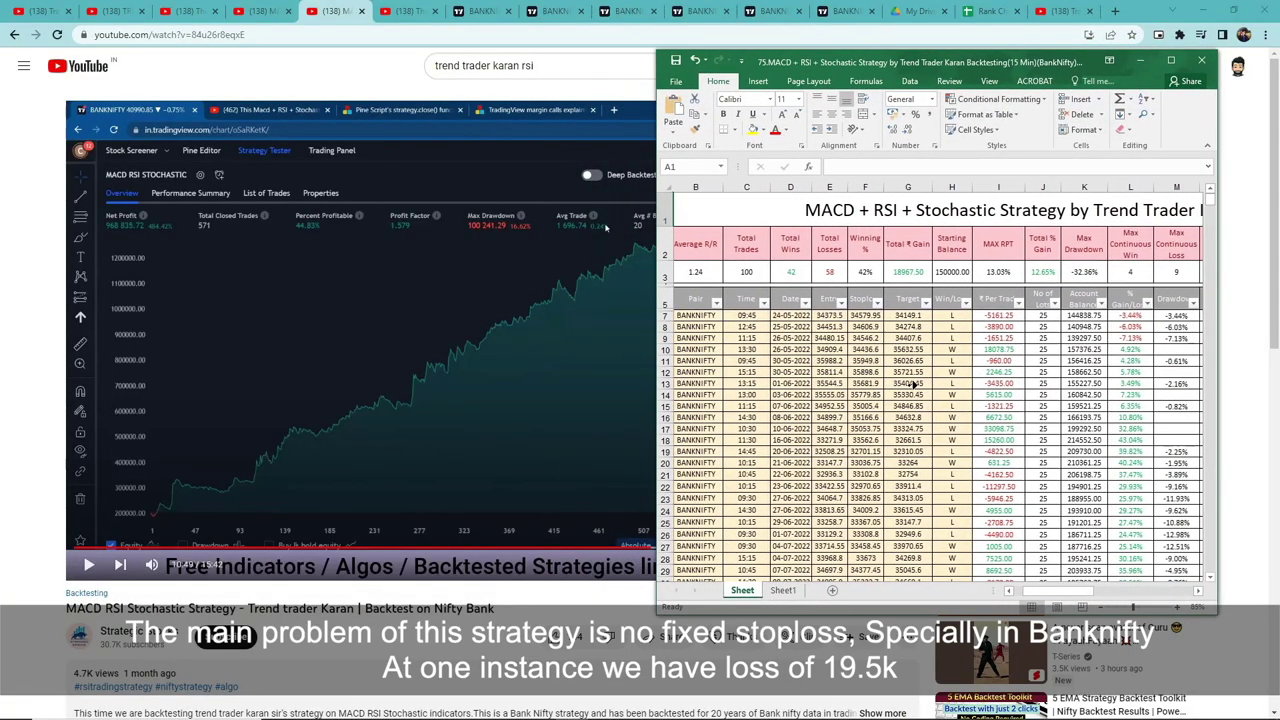
{"action": "scroll", "coordinate": [933, 390], "scroll_direction": "right", "scroll_amount": 6}
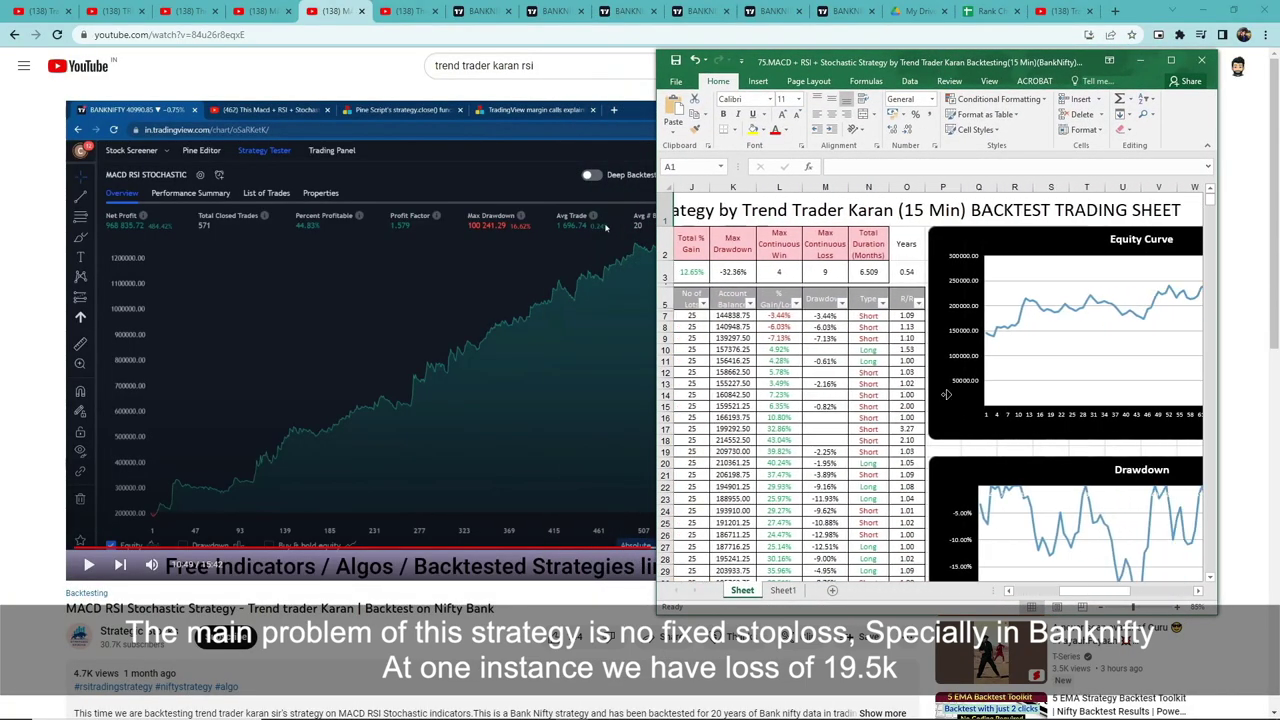
{"action": "left_click", "coordinate": [1172, 60]}
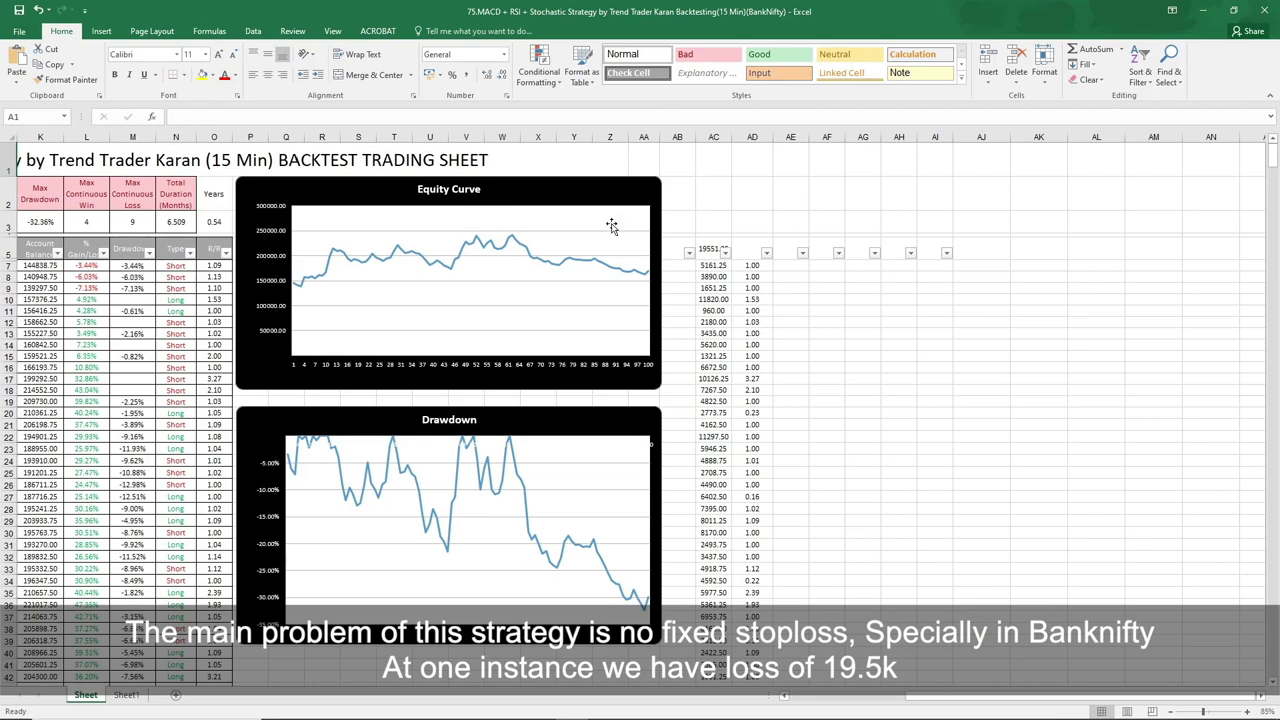
Step: Check the smallest and largest values in the ₹ Per Trade filter list without filtering, and turn off the sheet's filters
{"action": "key", "text": "ctrl+Home"}
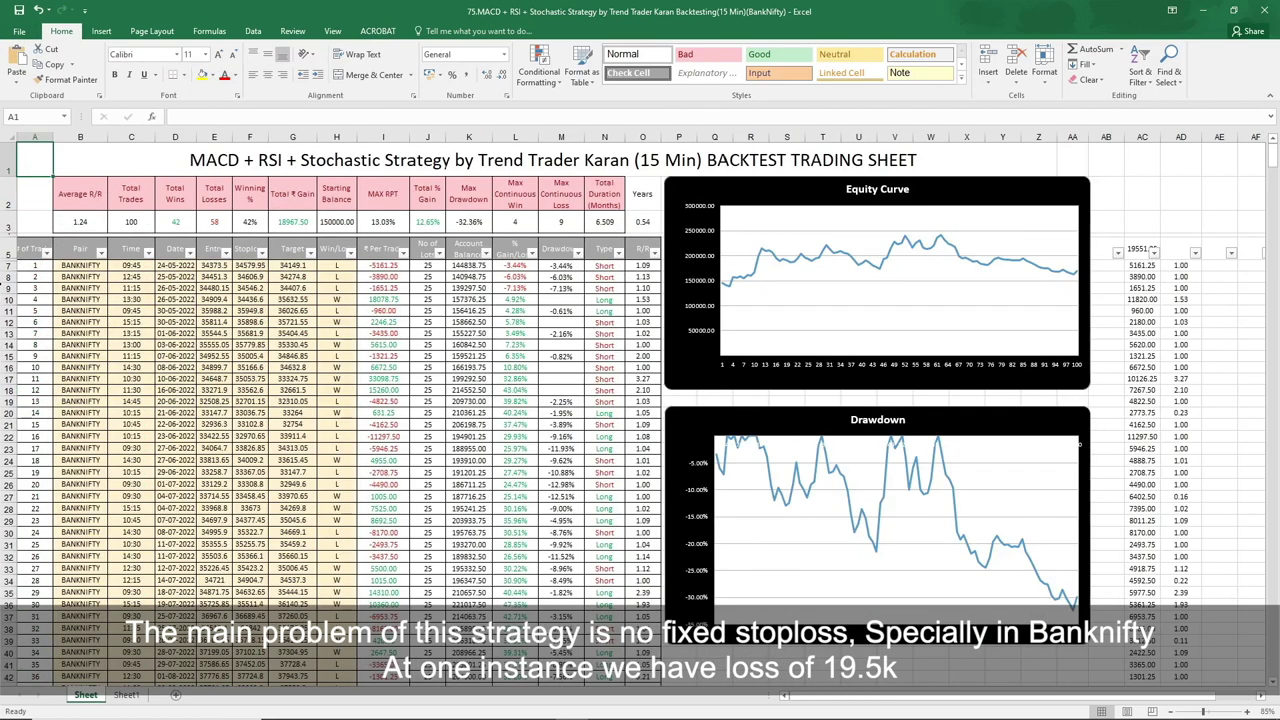
{"action": "left_click", "coordinate": [403, 252]}
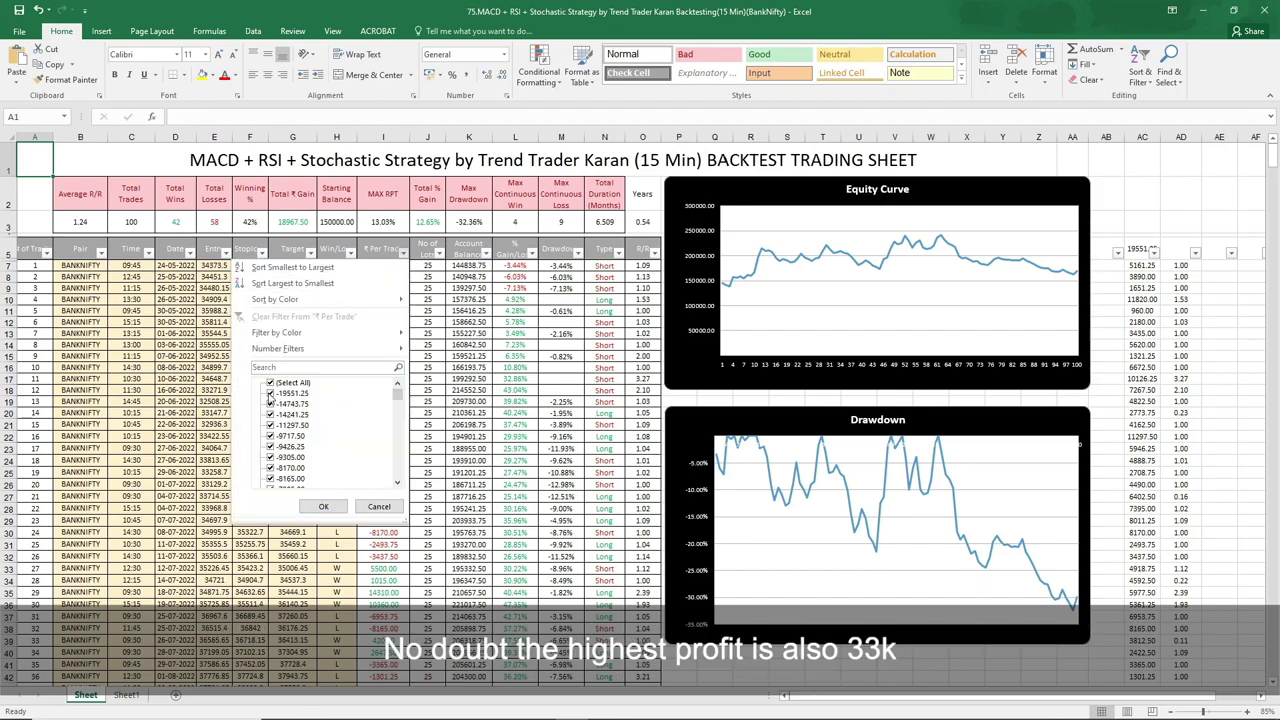
{"action": "left_click_drag", "start_coordinate": [401, 400], "coordinate": [401, 472]}
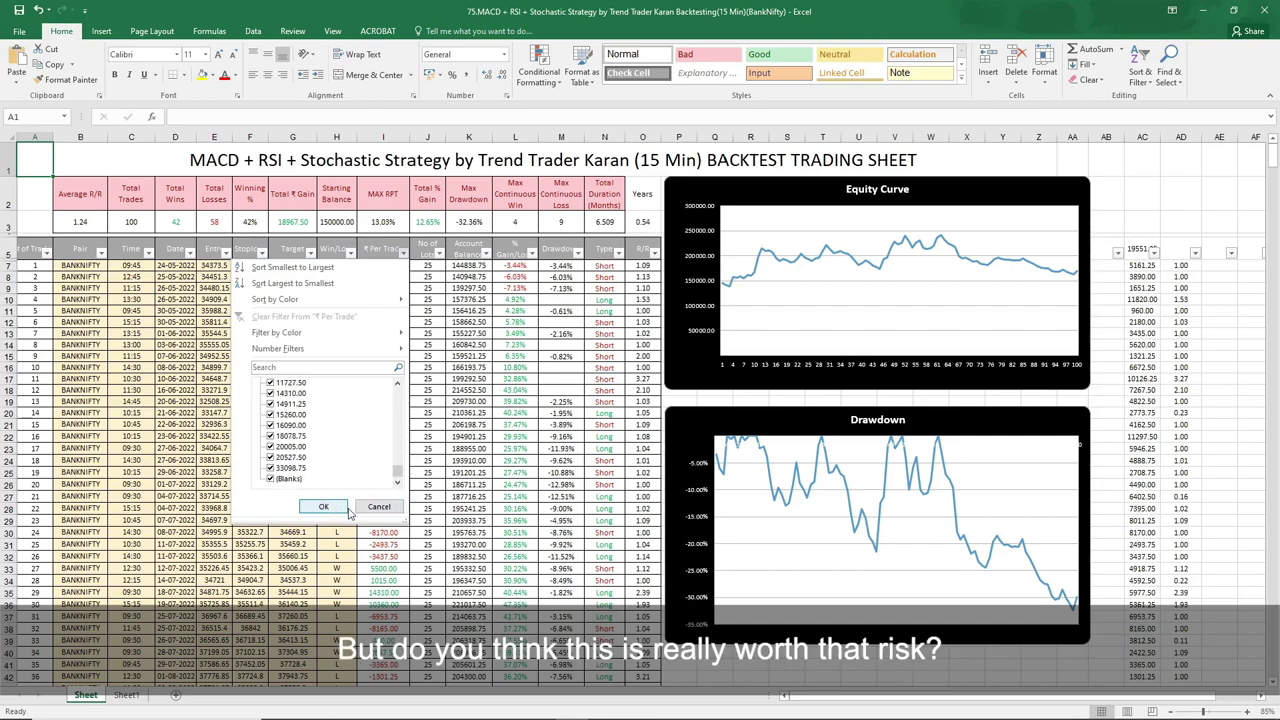
{"action": "left_click", "coordinate": [390, 508]}
{"action": "left_click", "coordinate": [1140, 72]}
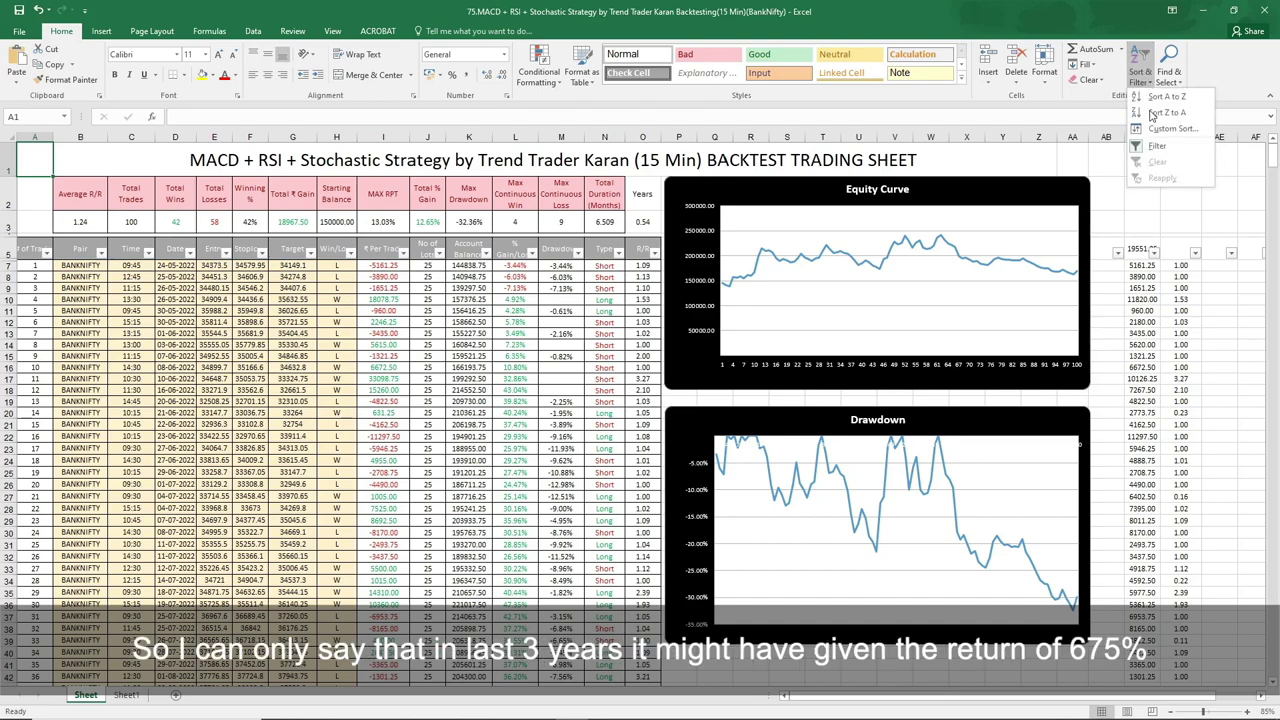
{"action": "left_click", "coordinate": [1165, 145]}
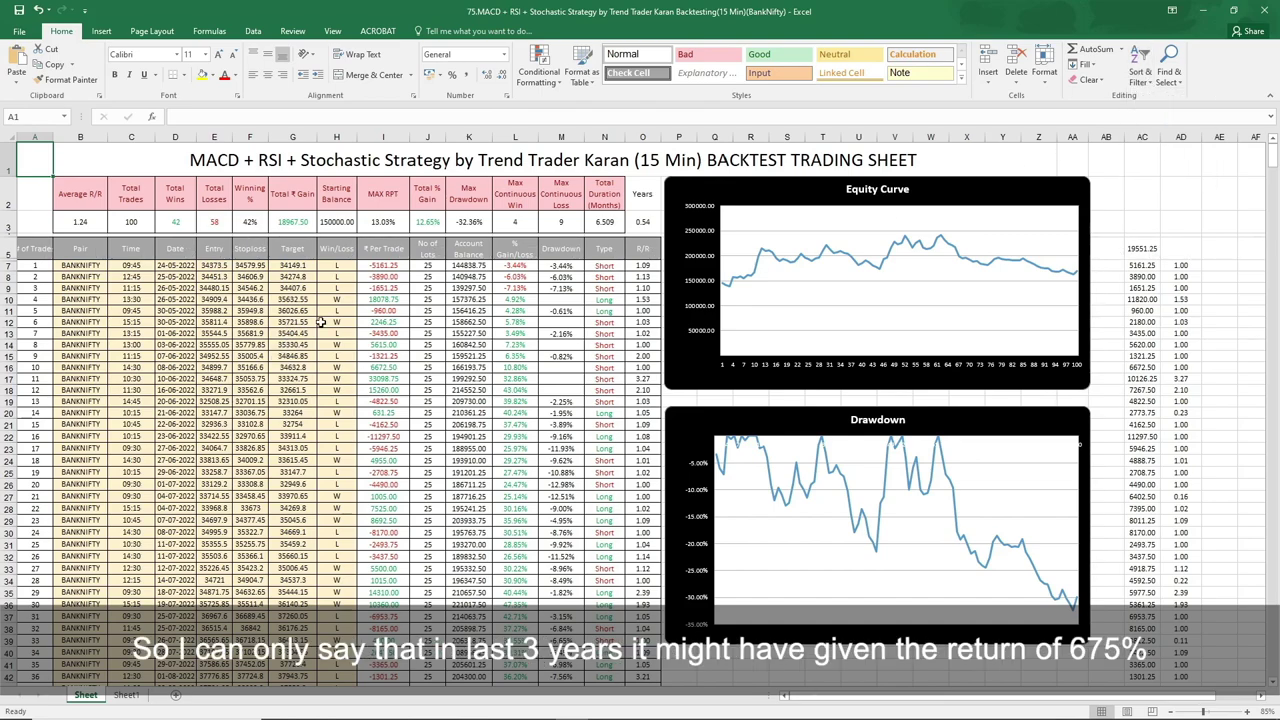
Step: Review the backtest sheet's summary row once more and open the strategy author's YouTube channel page in the browser
{"action": "left_click", "coordinate": [1203, 10]}
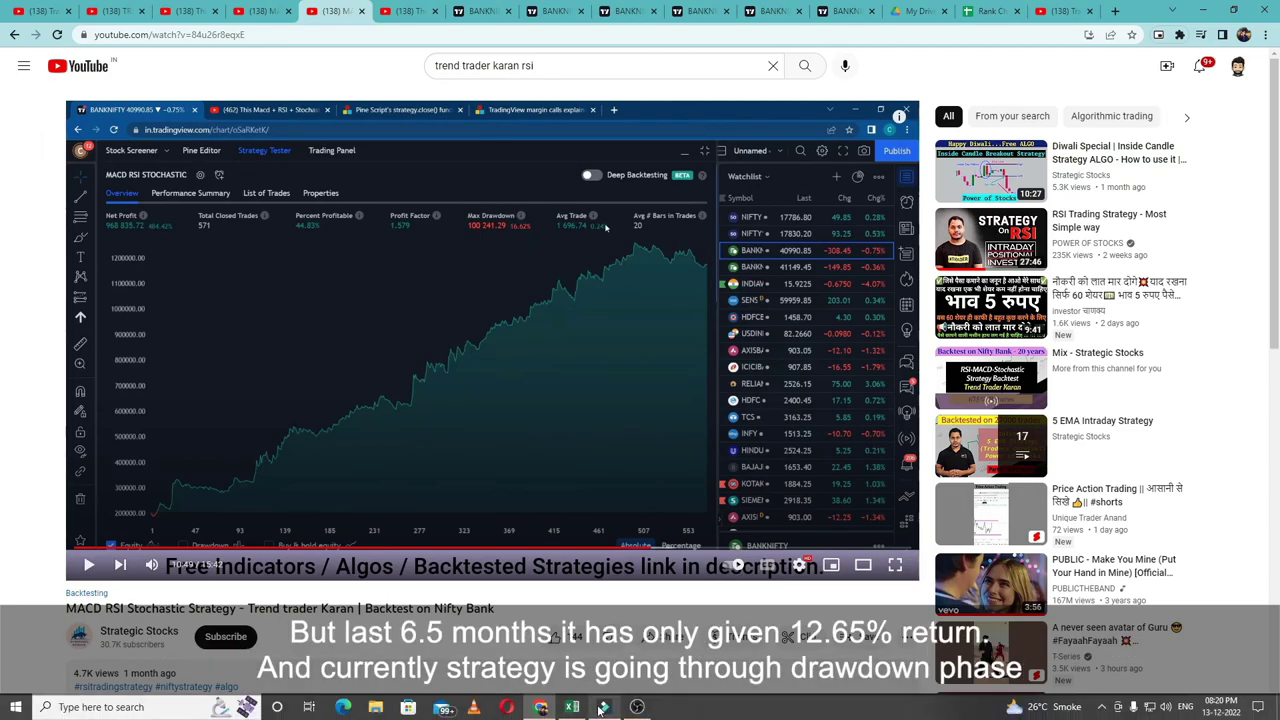
{"action": "left_click", "coordinate": [571, 707]}
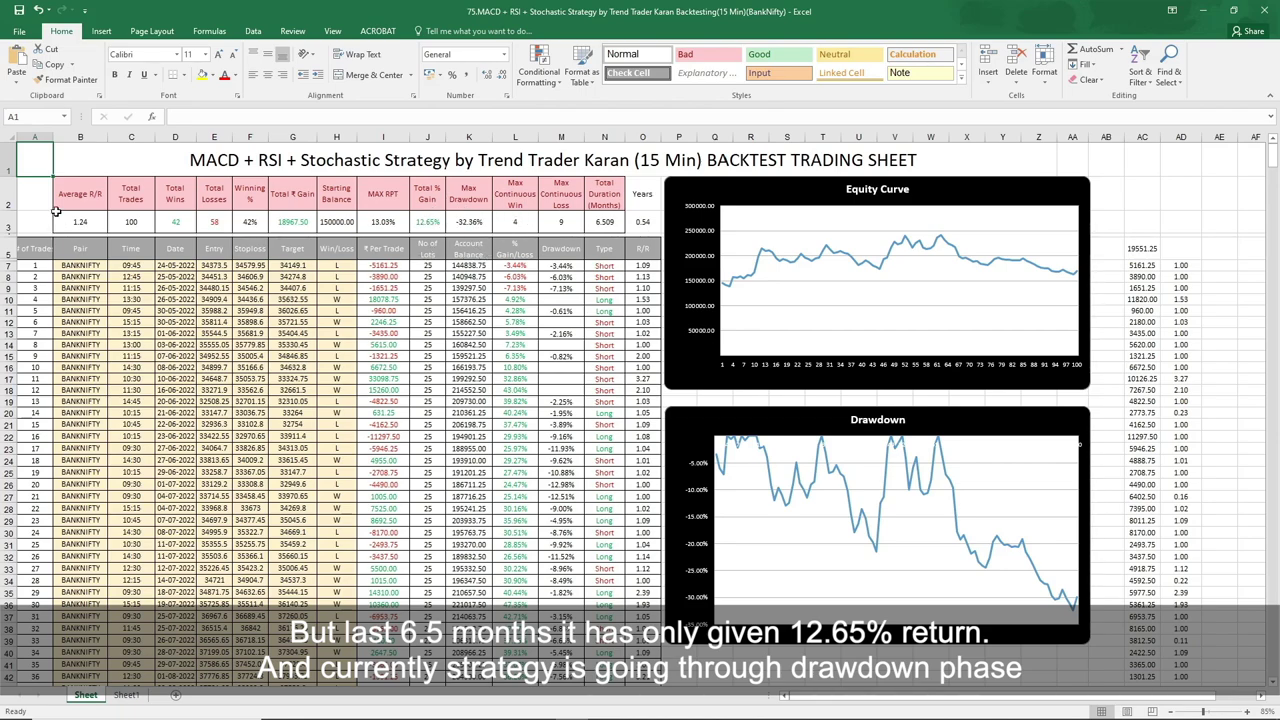
{"action": "left_click", "coordinate": [1203, 10]}
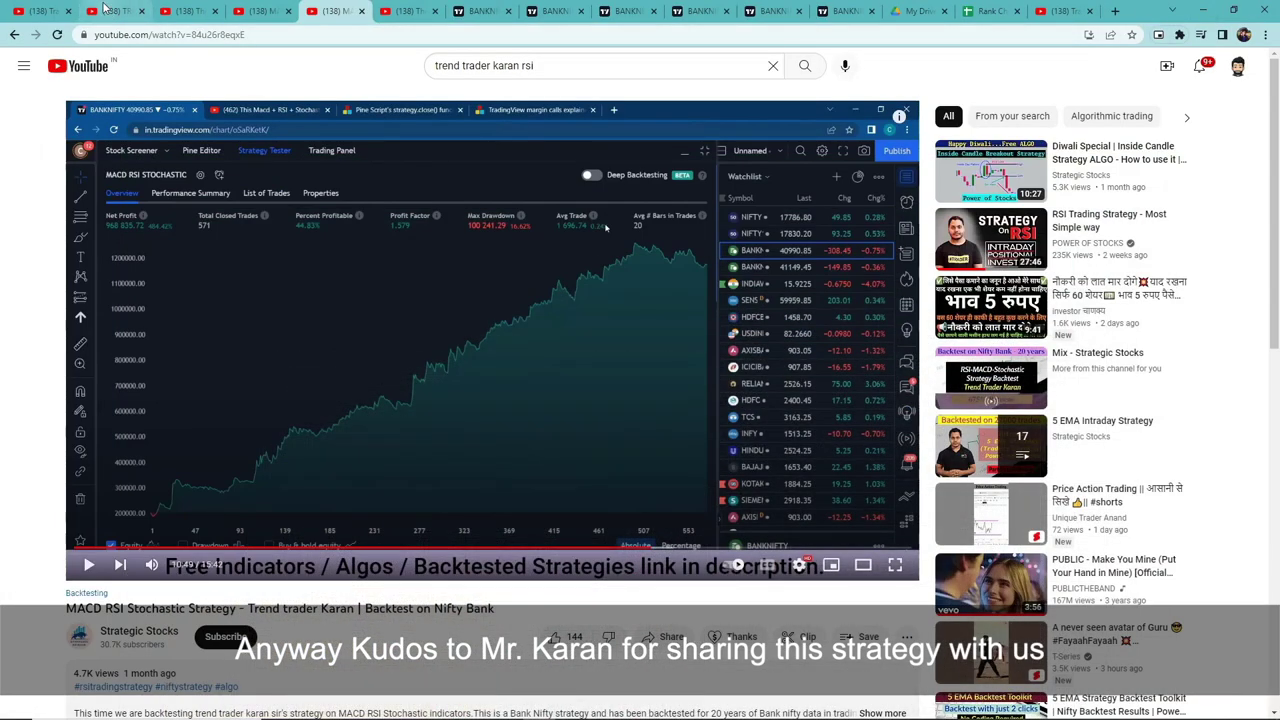
{"action": "left_click", "coordinate": [115, 11]}
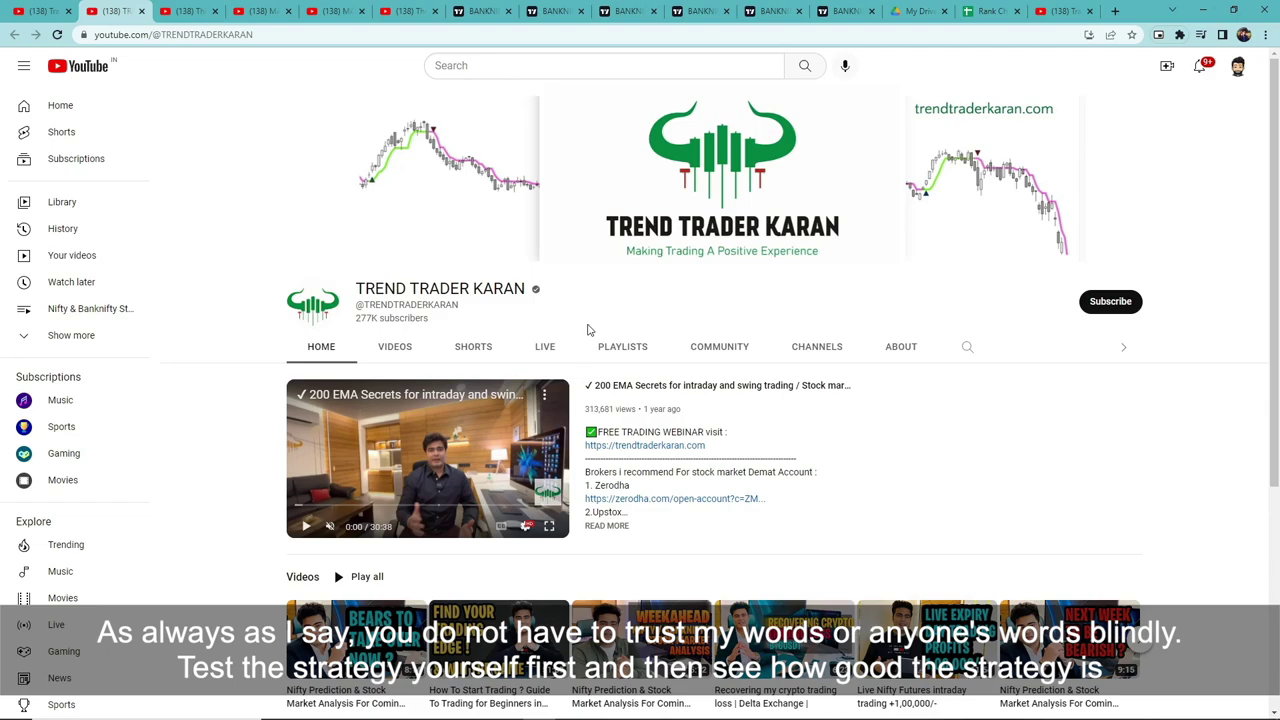
Step: Show the Trader Insights YouTube channel, the Rank Chart of Strategy Google sheet and the ChartPrime homepage
{"action": "left_click", "coordinate": [38, 10]}
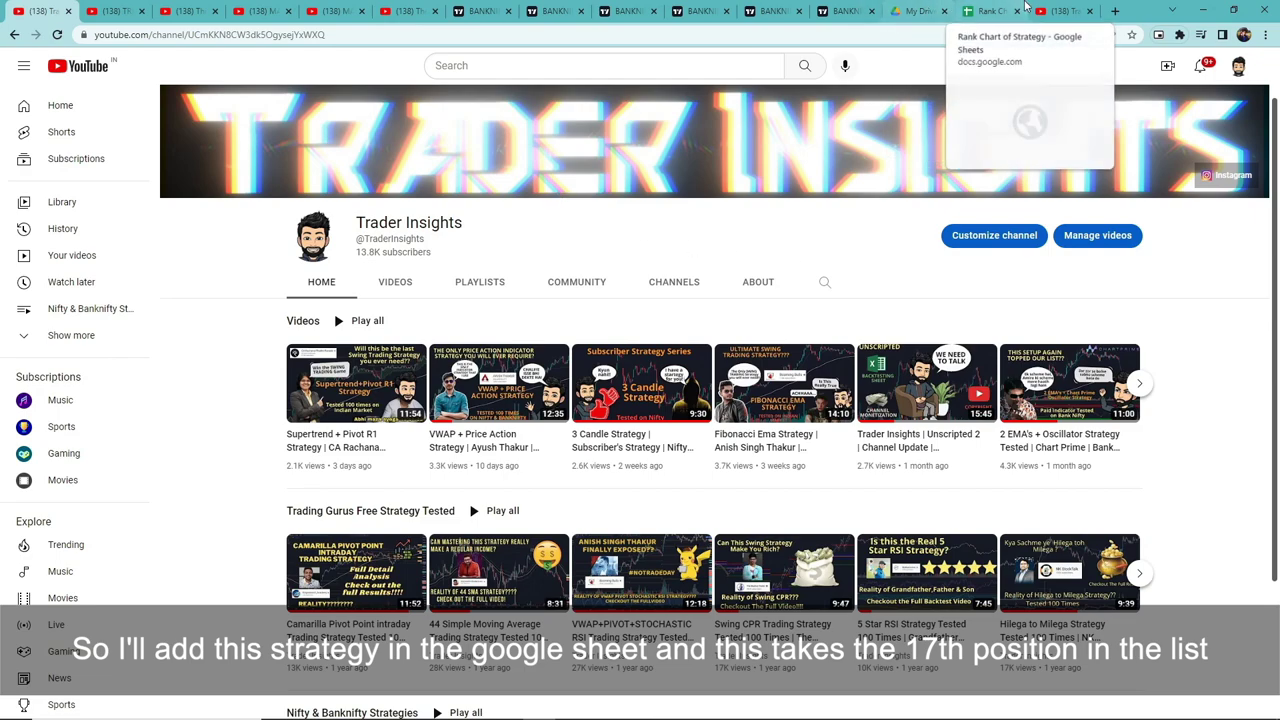
{"action": "left_click", "coordinate": [988, 11]}
{"action": "left_click", "coordinate": [12, 564]}
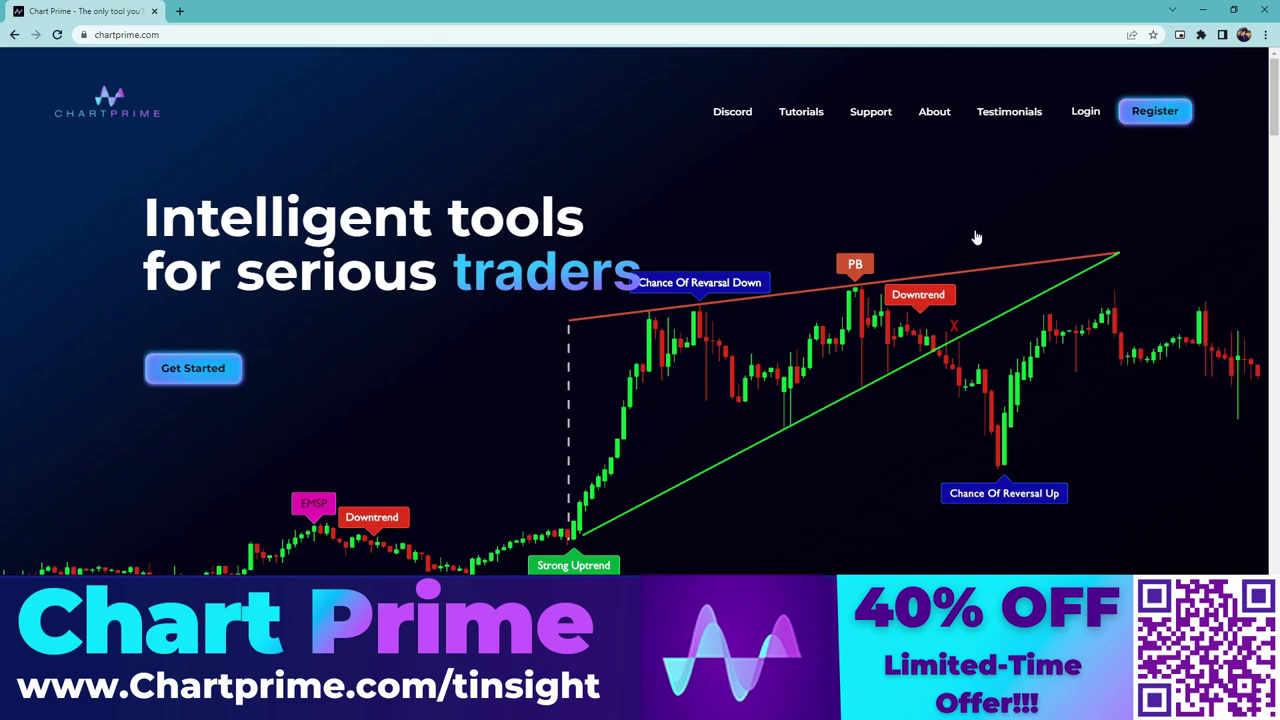
{"action": "scroll", "coordinate": [664, 297], "scroll_direction": "down", "scroll_amount": 2}
{"action": "scroll", "coordinate": [664, 297], "scroll_direction": "up", "scroll_amount": 2}
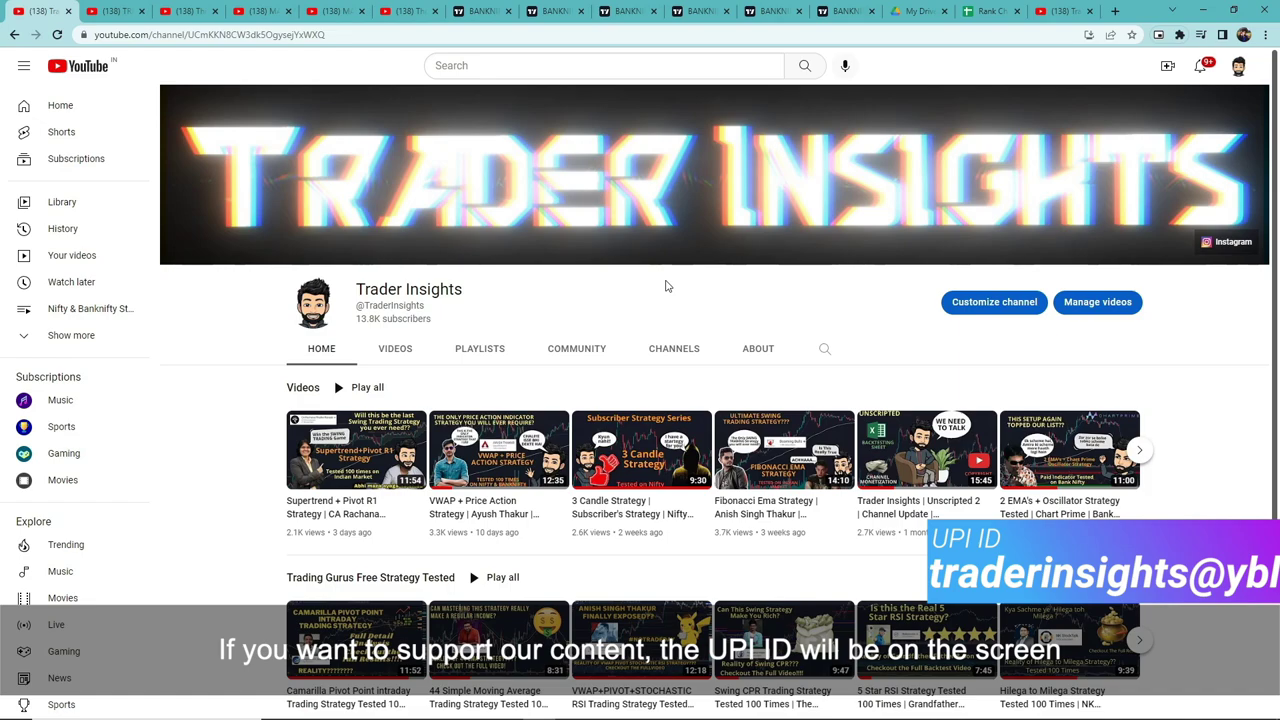
{"action": "scroll", "coordinate": [667, 286], "scroll_direction": "down", "scroll_amount": 1}
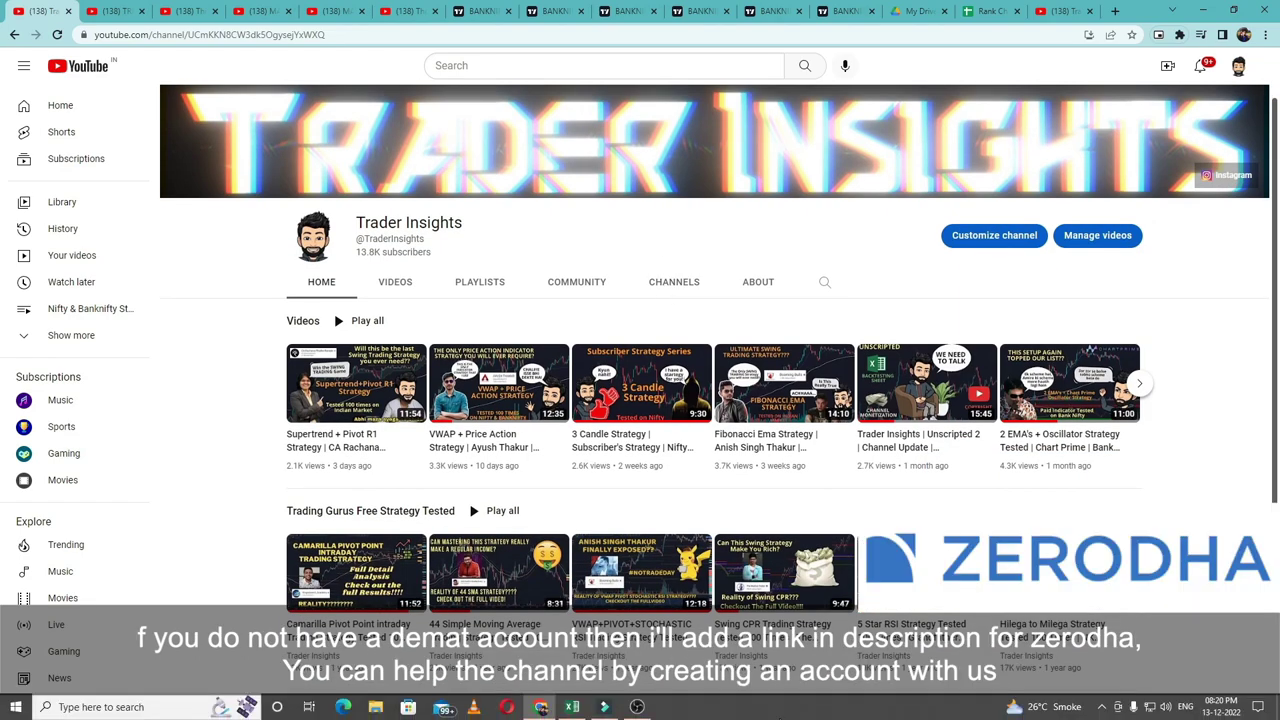
Step: Bring up the Excel backtest sheet as a smaller window over the channel page and open the channel's Backtesting Sheet video
{"action": "left_click", "coordinate": [571, 707]}
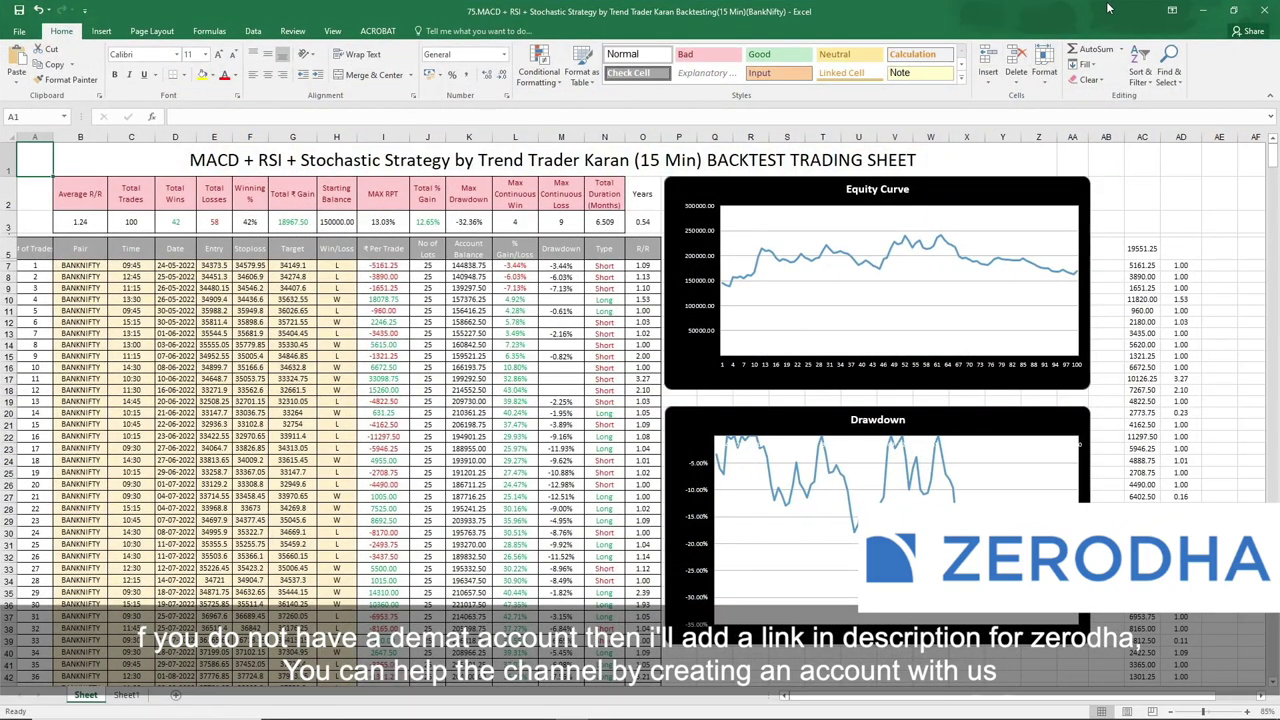
{"action": "left_click_drag", "start_coordinate": [1108, 8], "coordinate": [690, 57]}
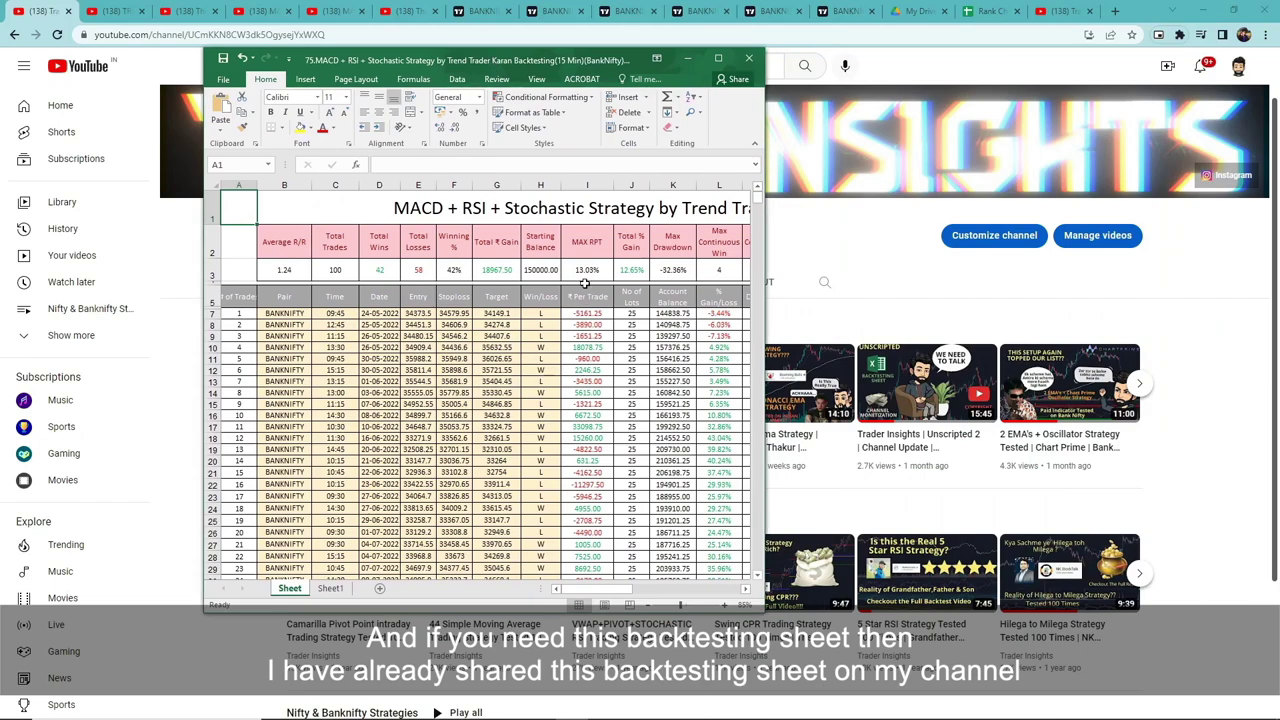
{"action": "left_click", "coordinate": [1043, 10]}
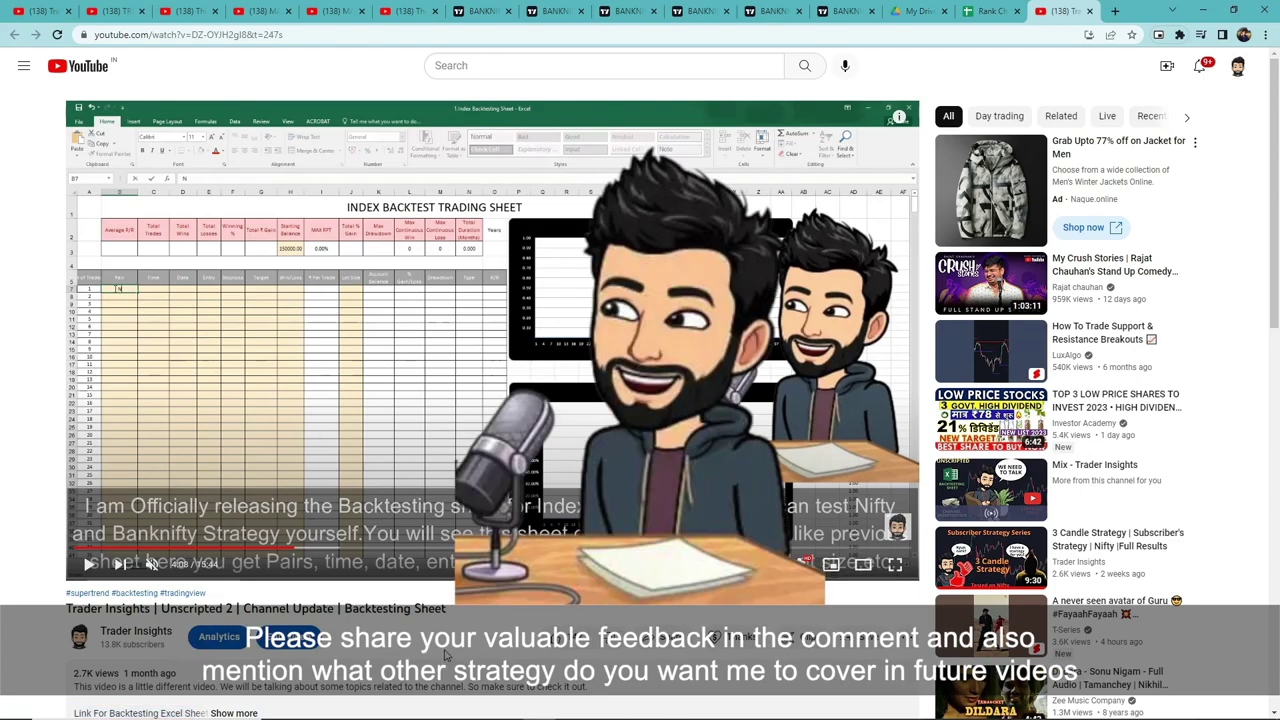
Step: View the comments under the Backtesting Sheet video and return to the Trader Insights channel page
{"action": "left_click", "coordinate": [40, 10]}
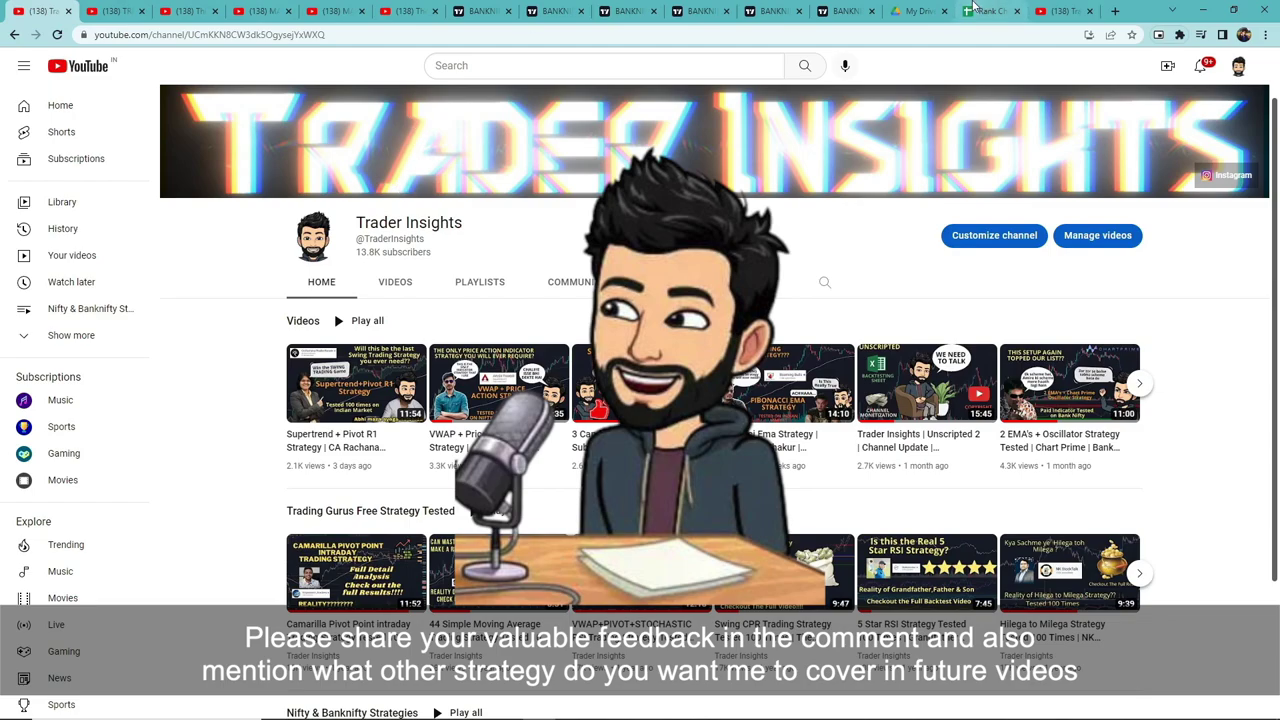
{"action": "left_click", "coordinate": [1043, 10]}
{"action": "scroll", "coordinate": [240, 562], "scroll_direction": "down", "scroll_amount": 4}
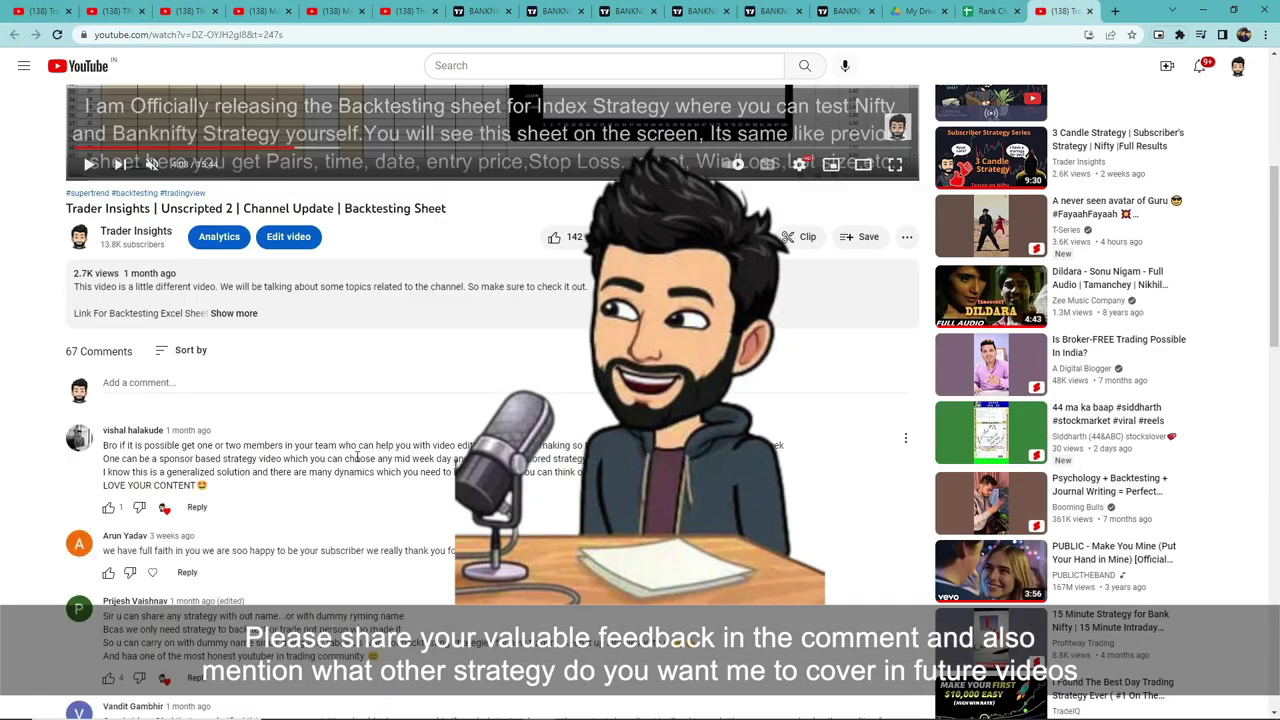
{"action": "left_click", "coordinate": [38, 10]}
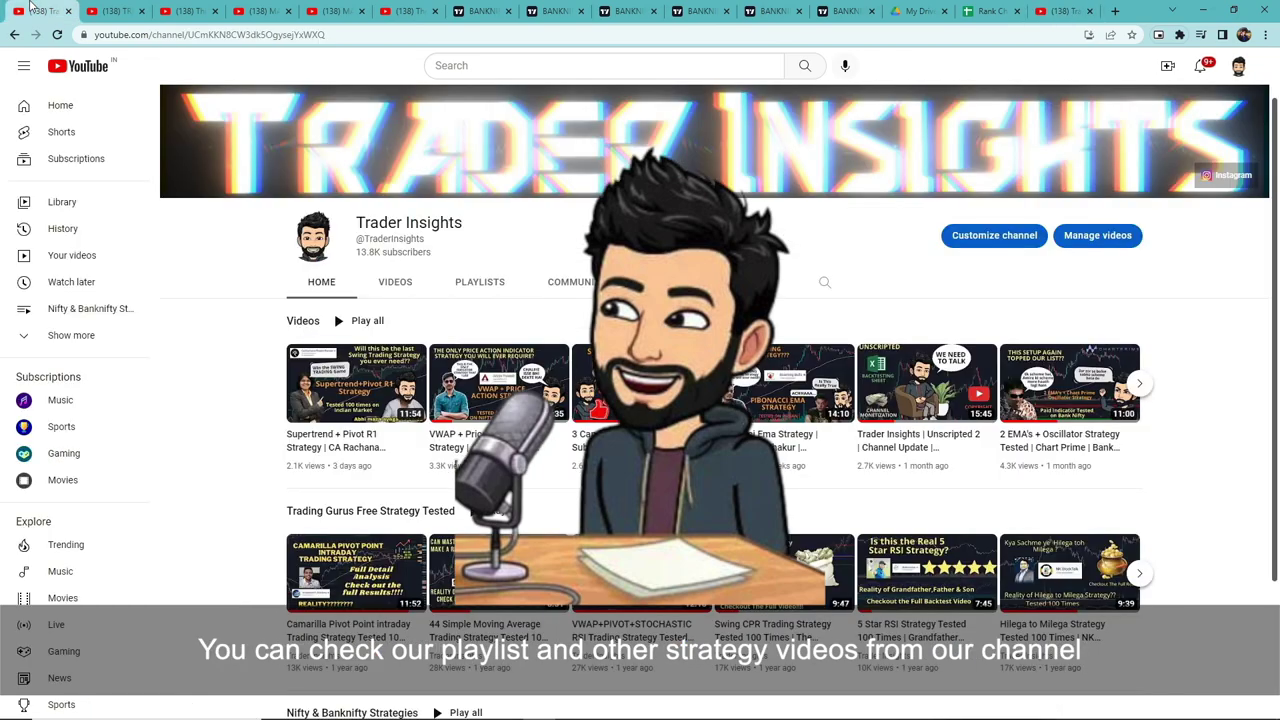